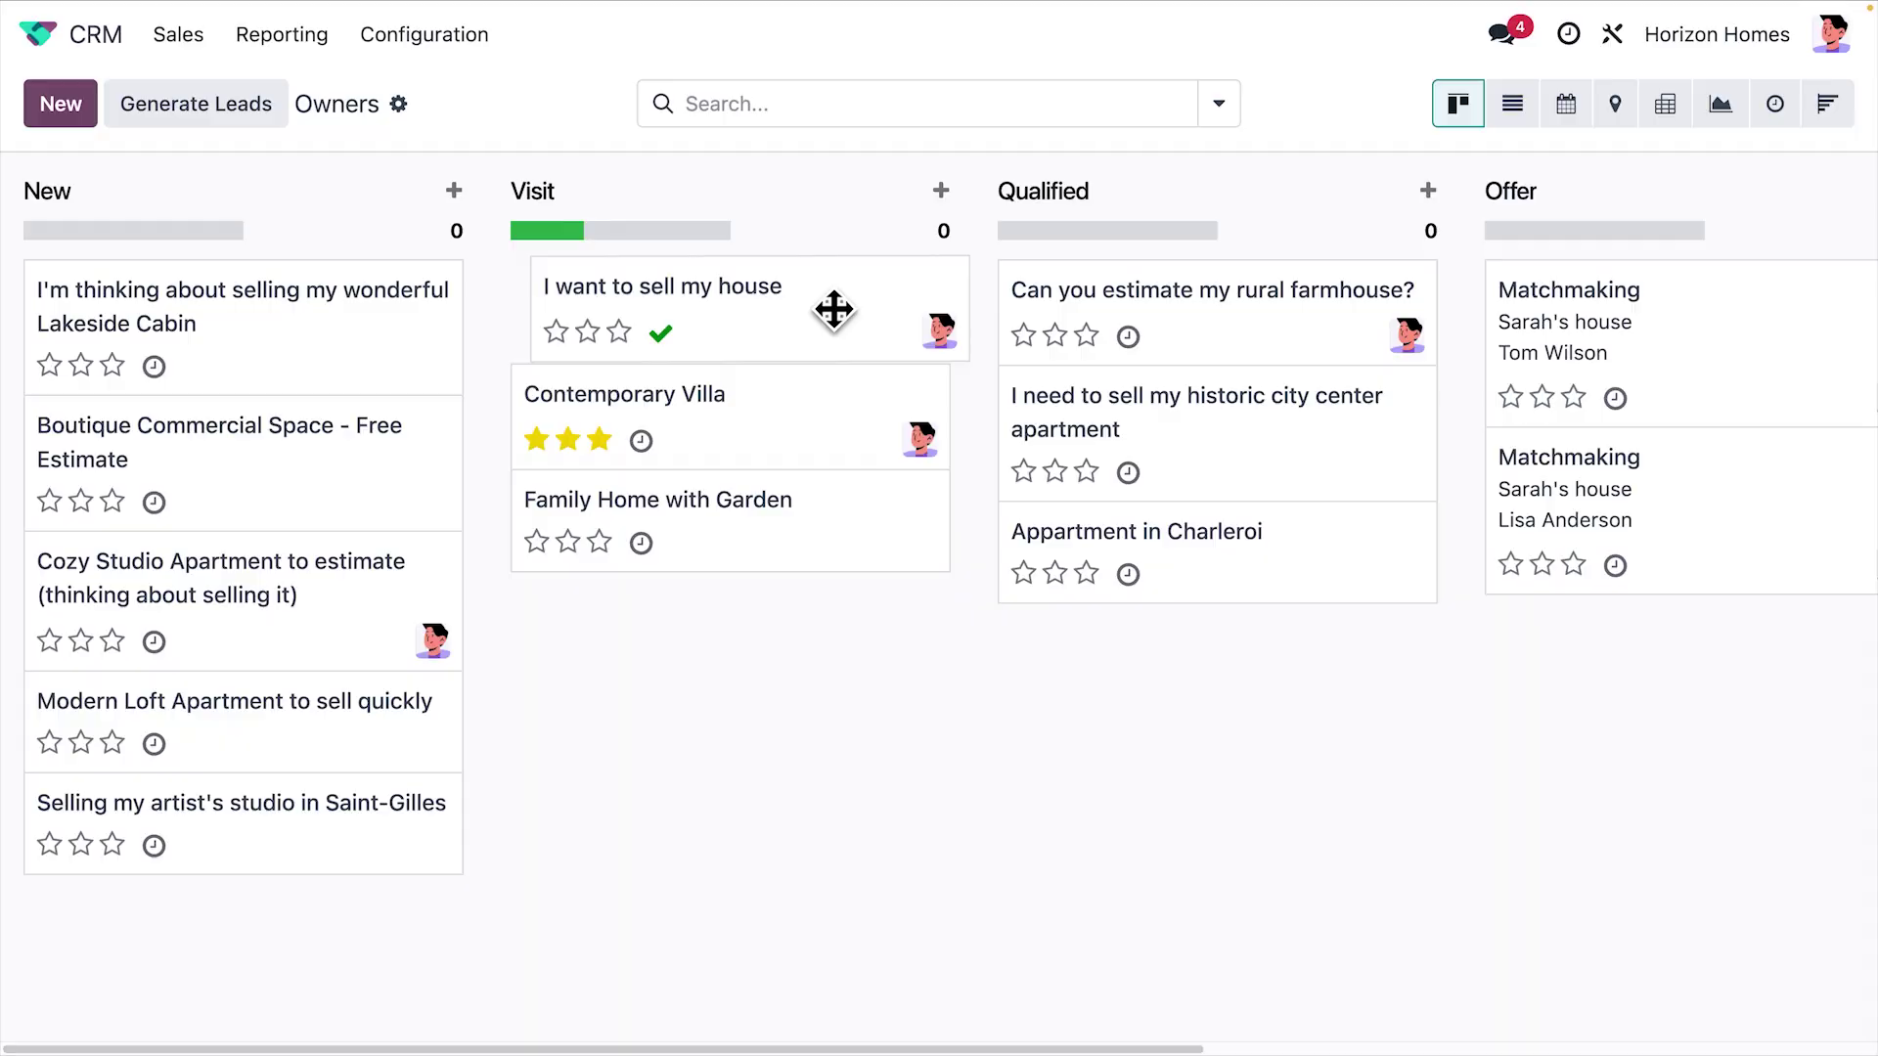
Drag the 'I want to sell my house' card from Visit into the Qualified column
drag(834, 306, 1320, 430)
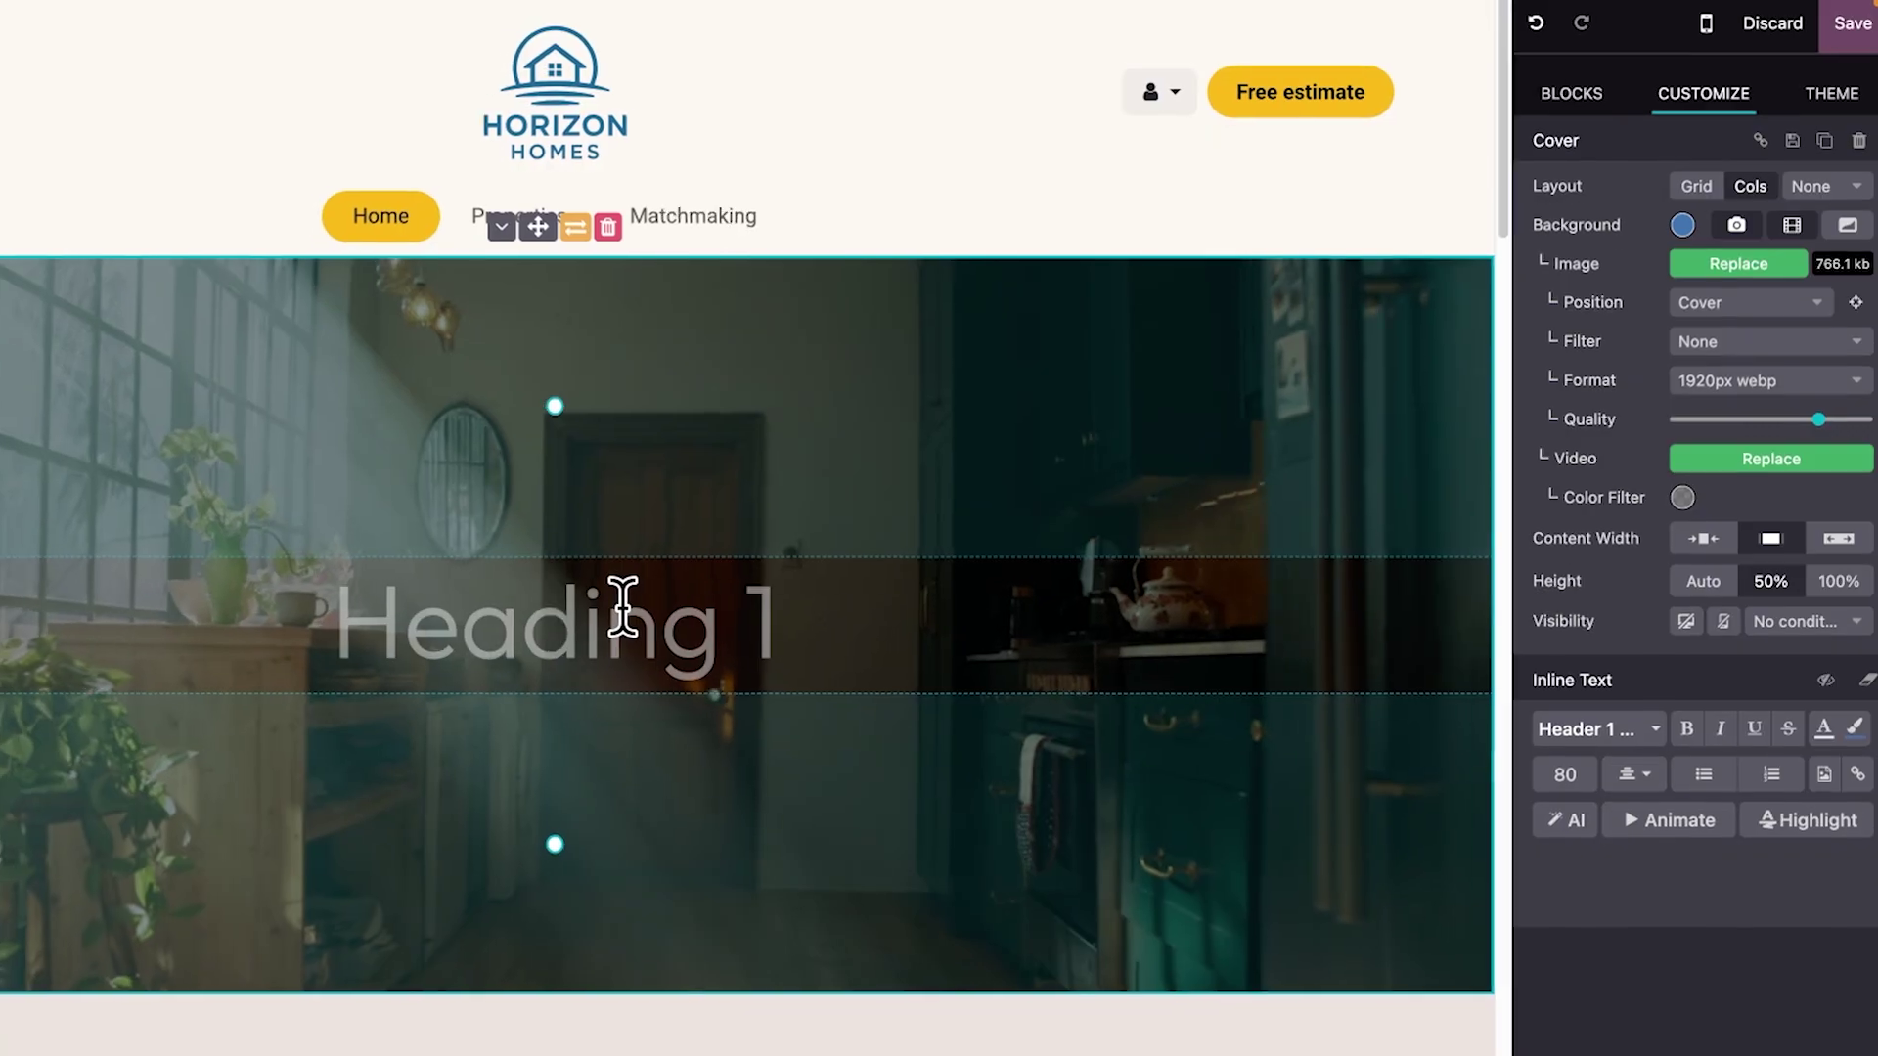
Make the banner heading an italic 'Where your dreams meet Realty', with 'Realty' yellow and freehand-underlined, and save
text(Where your dreams)
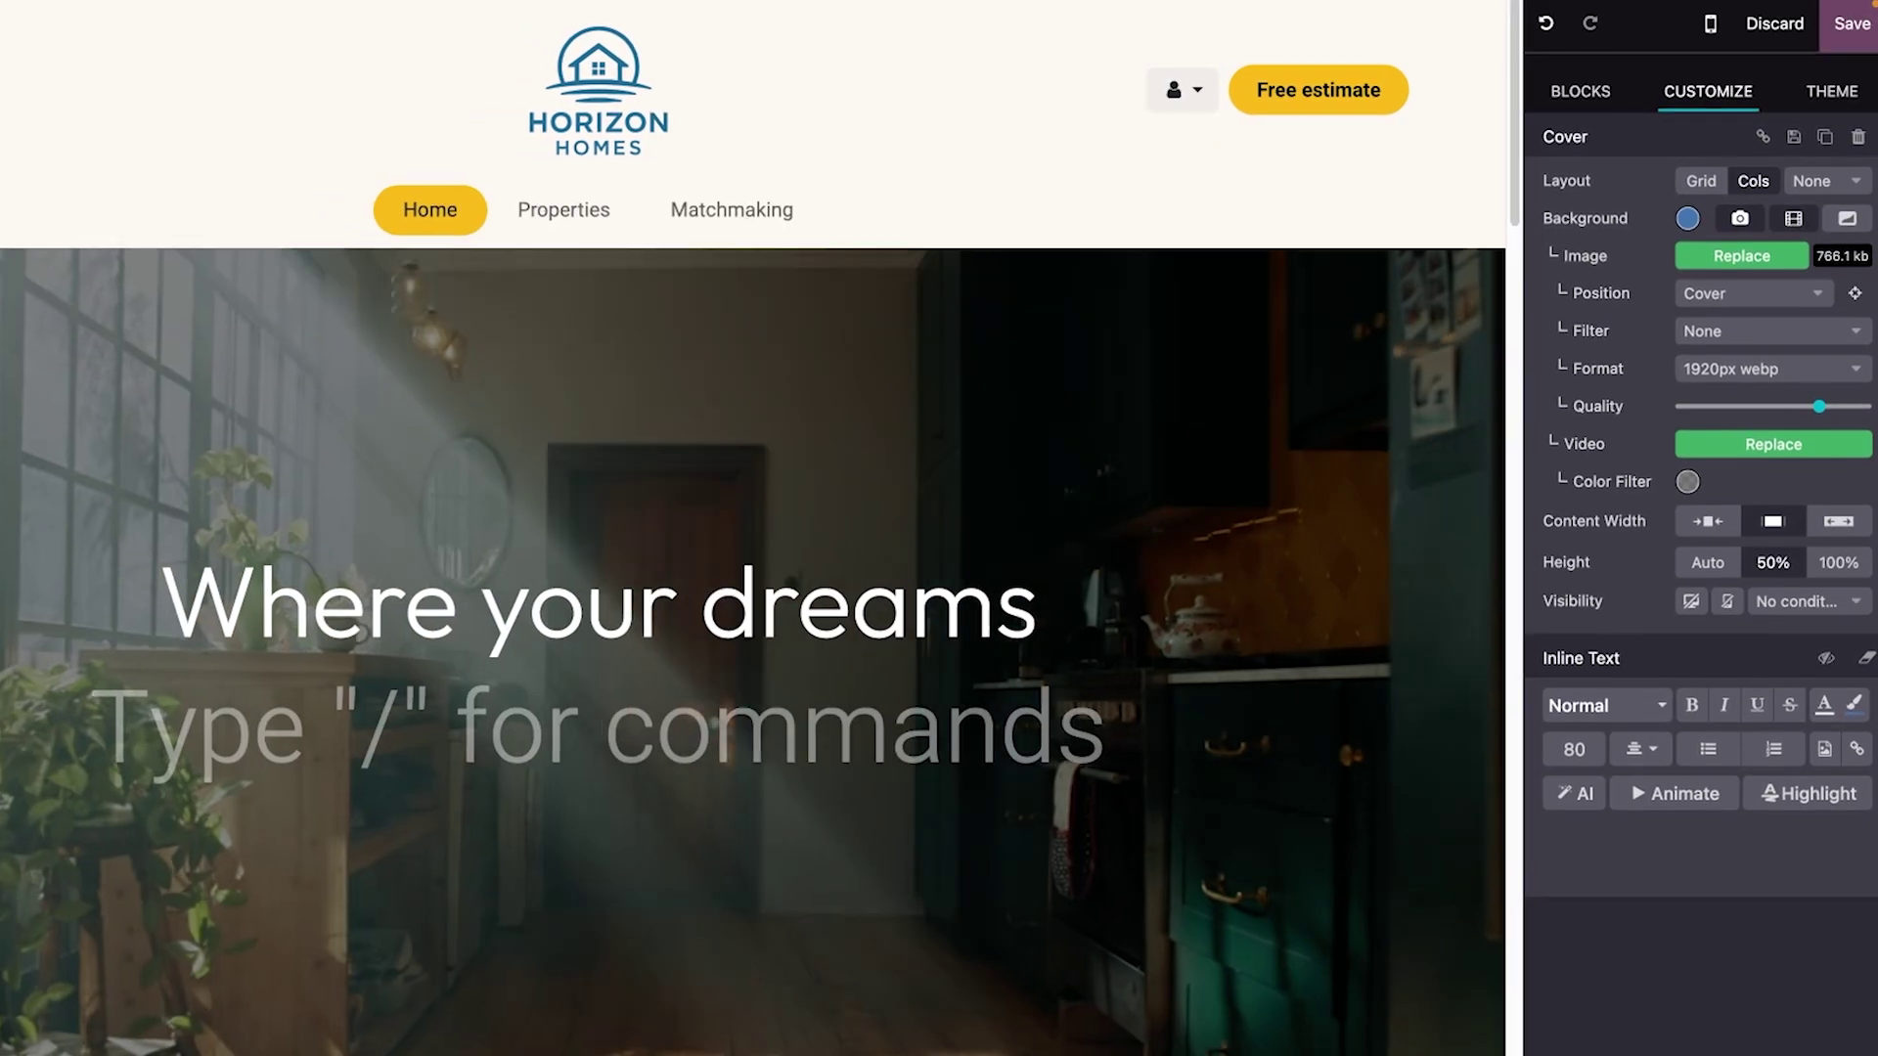
triple_click(1491, 638)
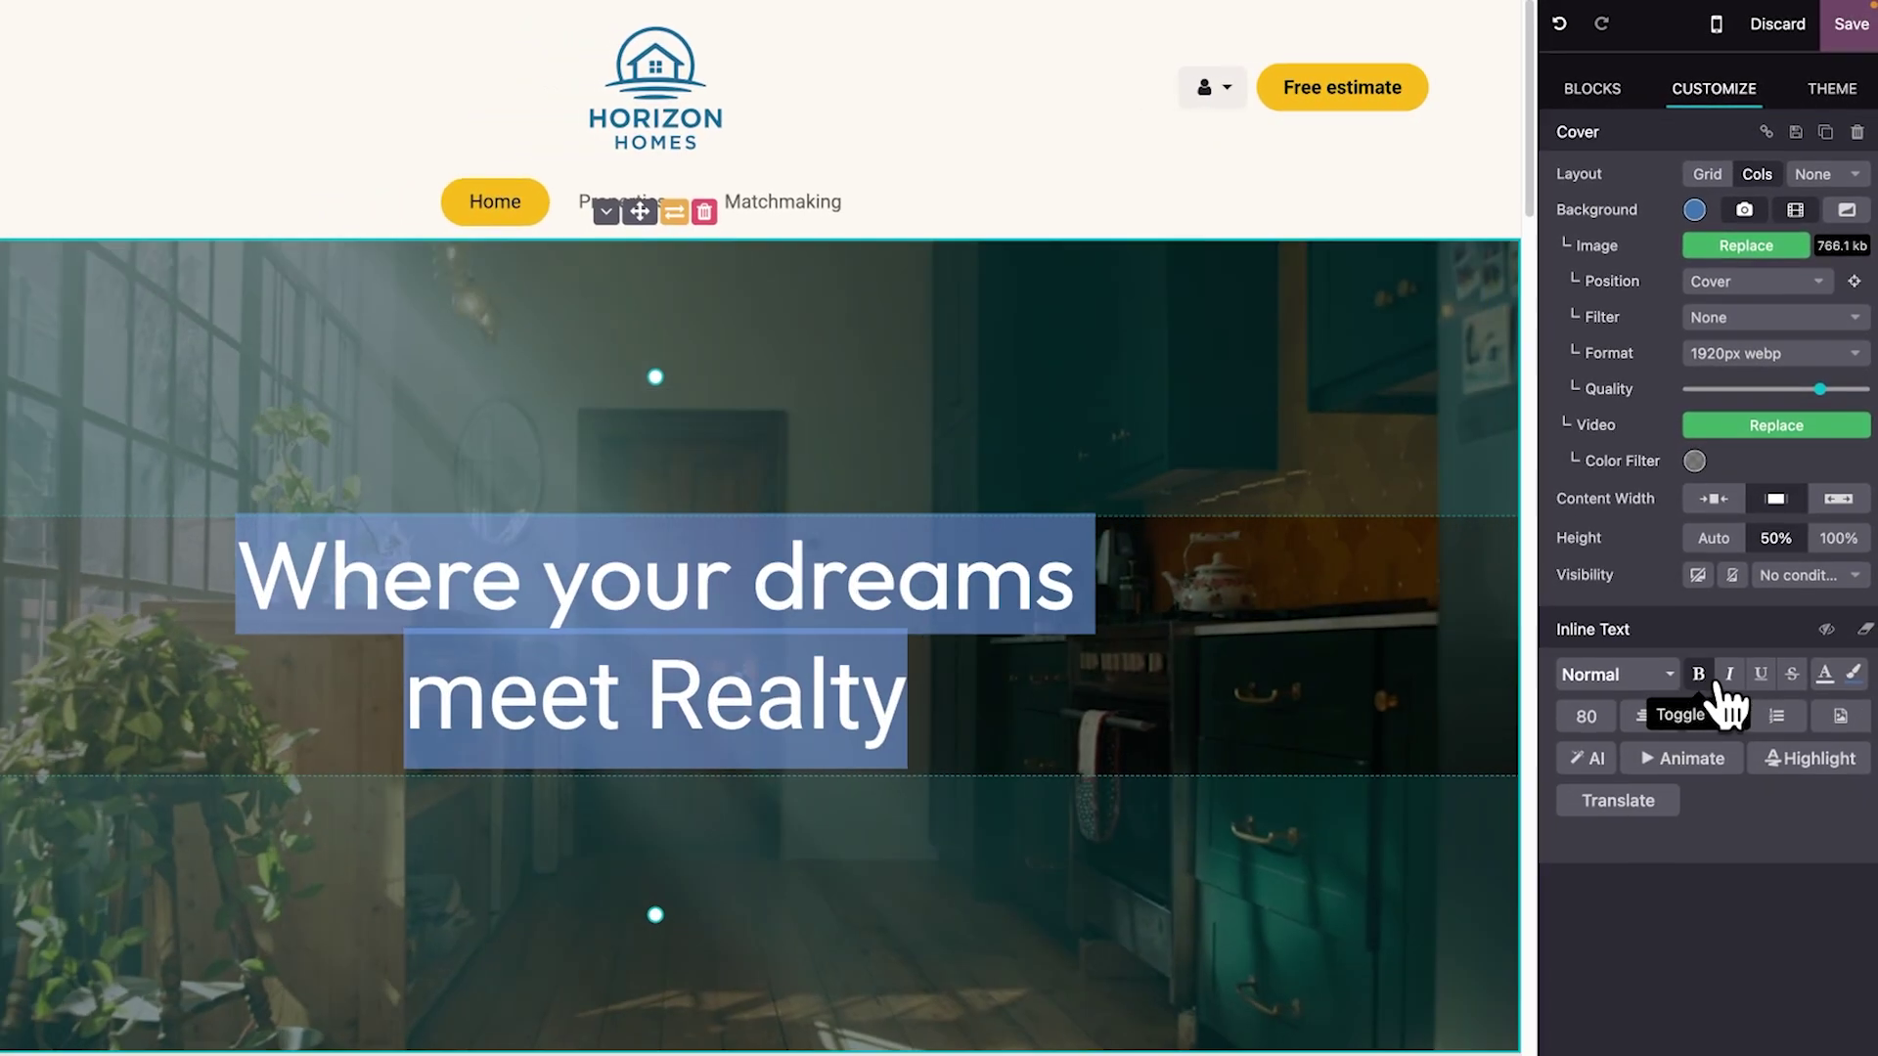
click(1809, 750)
click(1702, 536)
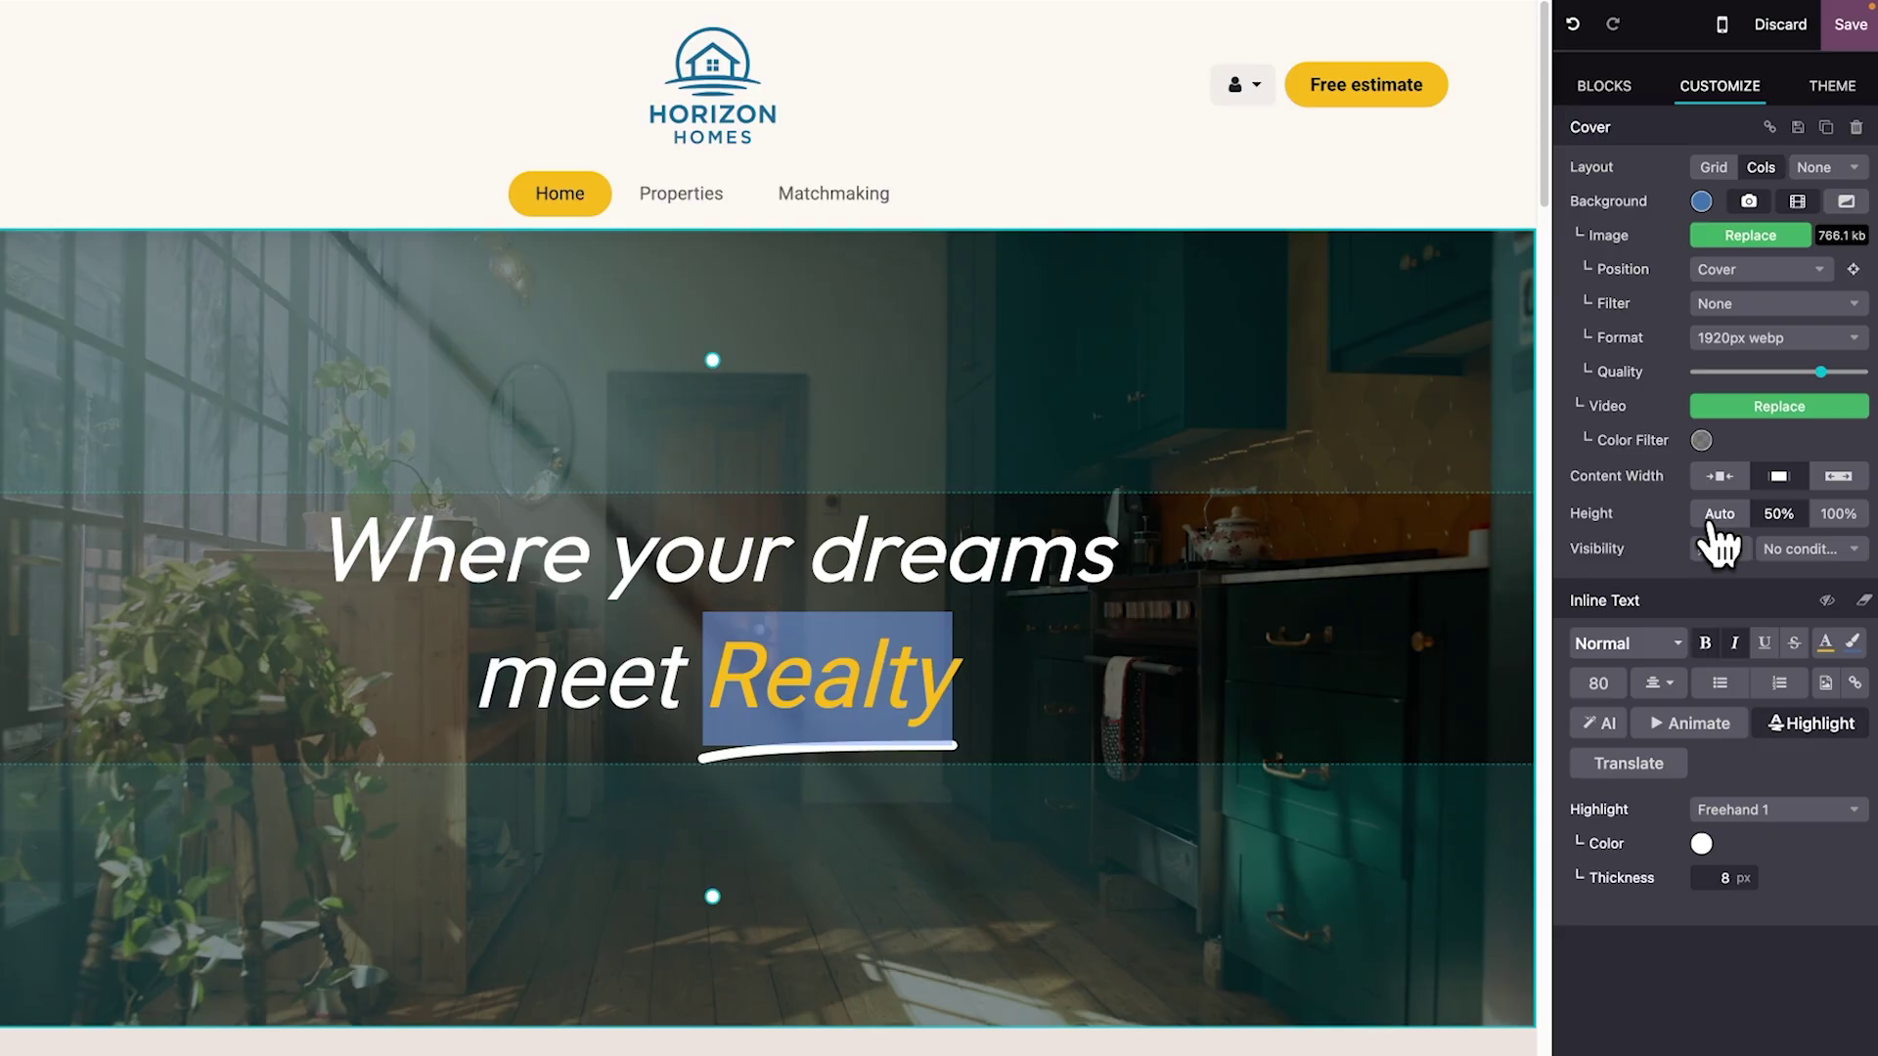
click(1839, 44)
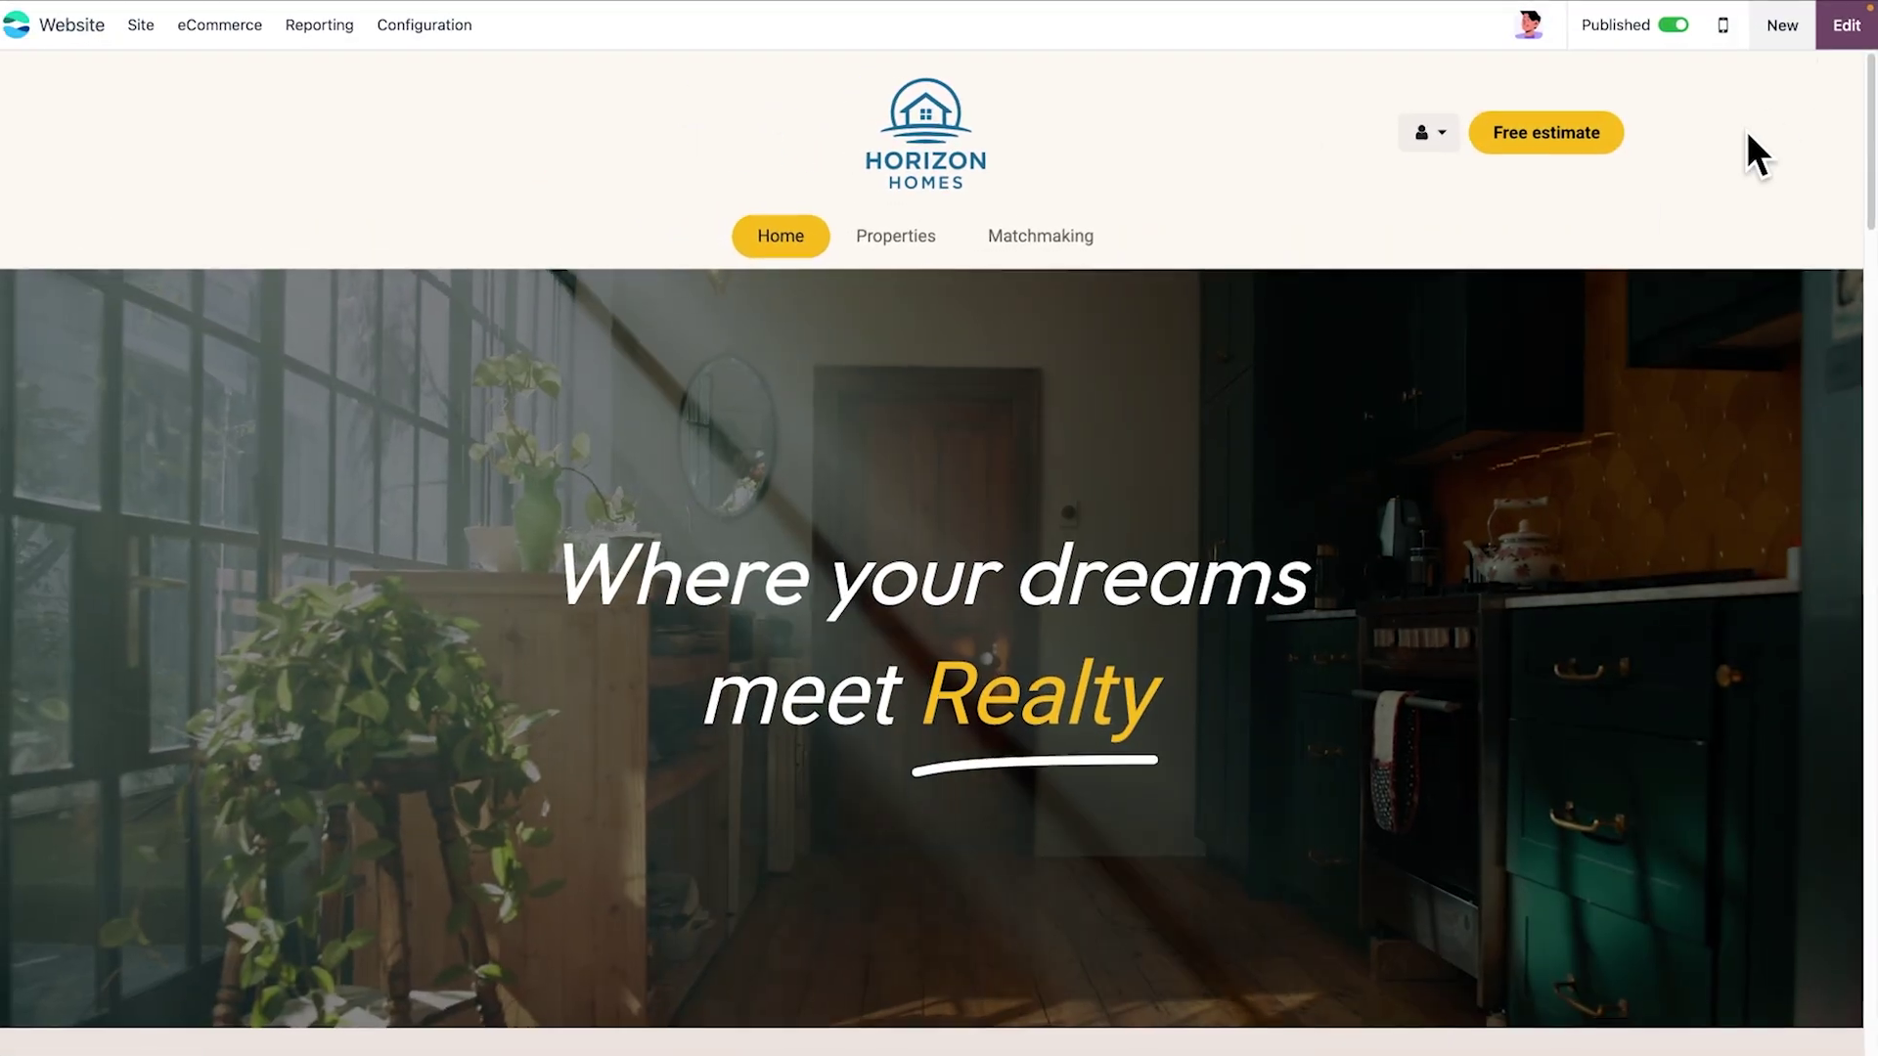
Browse the Properties listings for sale, then the properties for rent
click(933, 242)
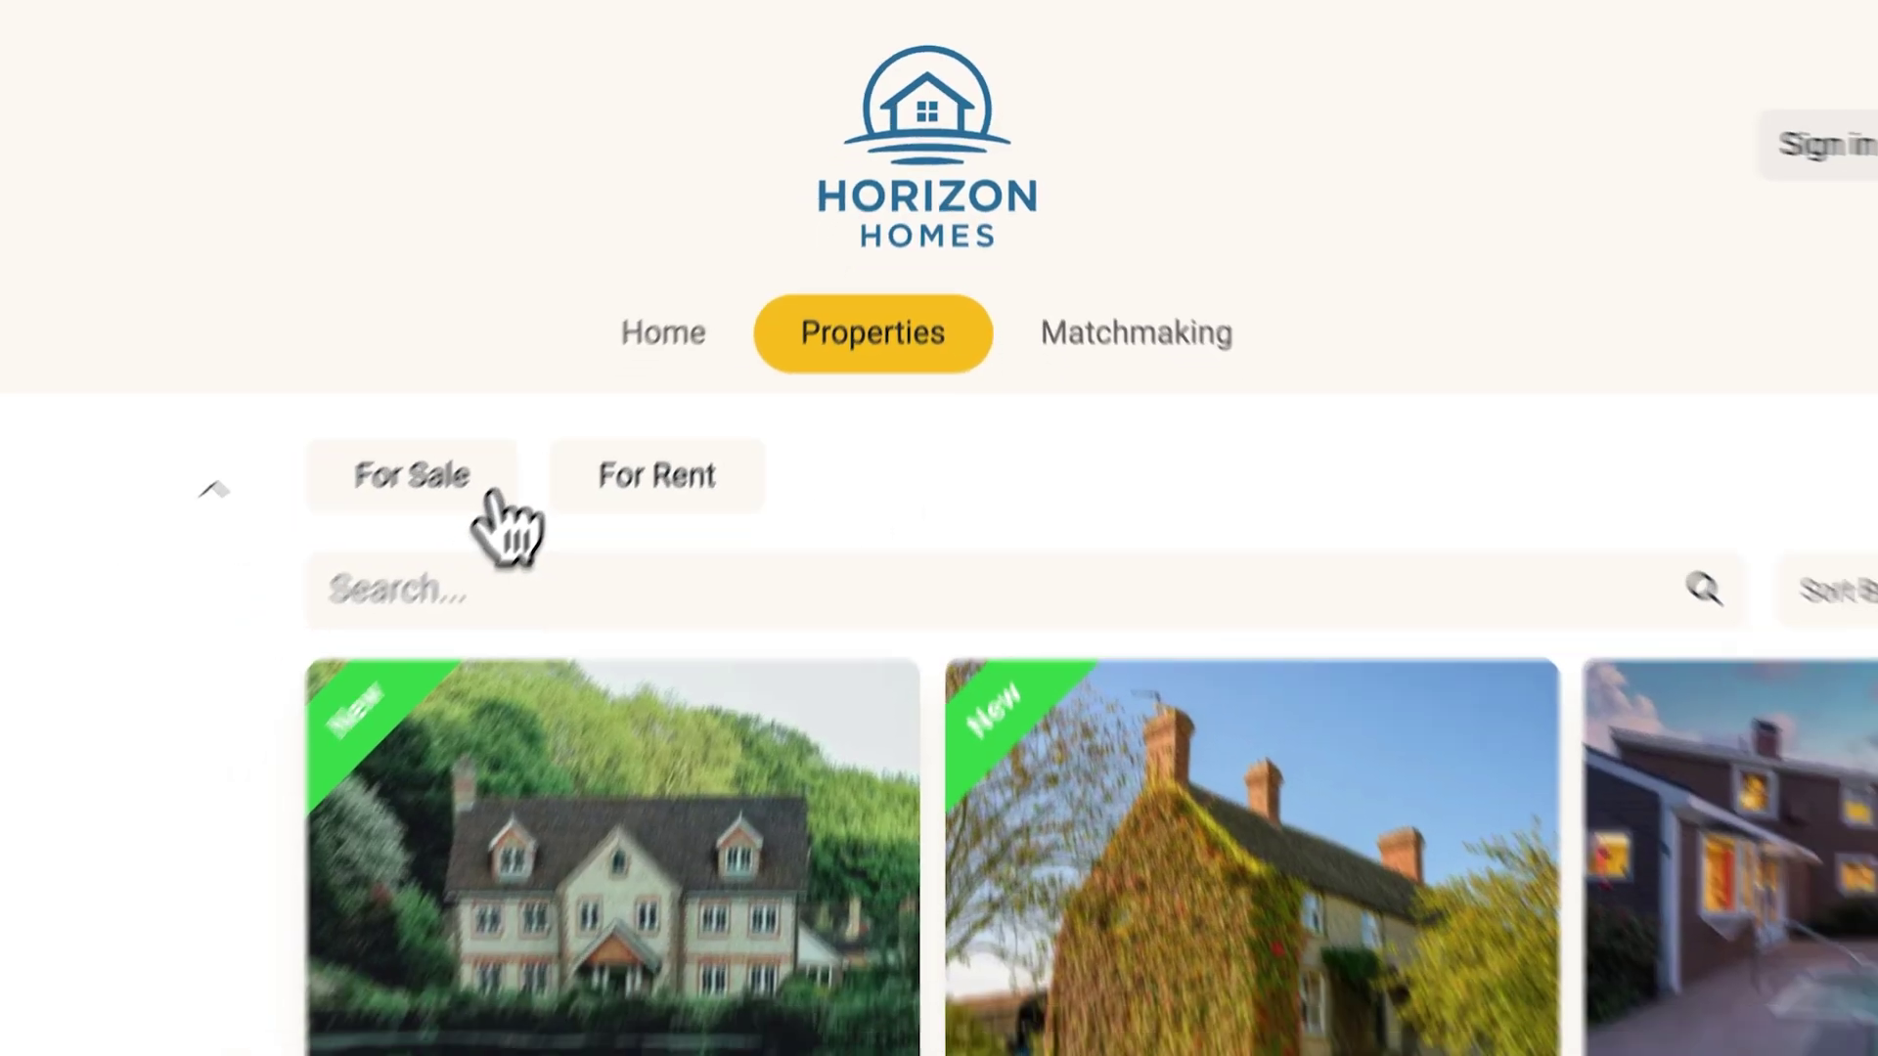
click(438, 552)
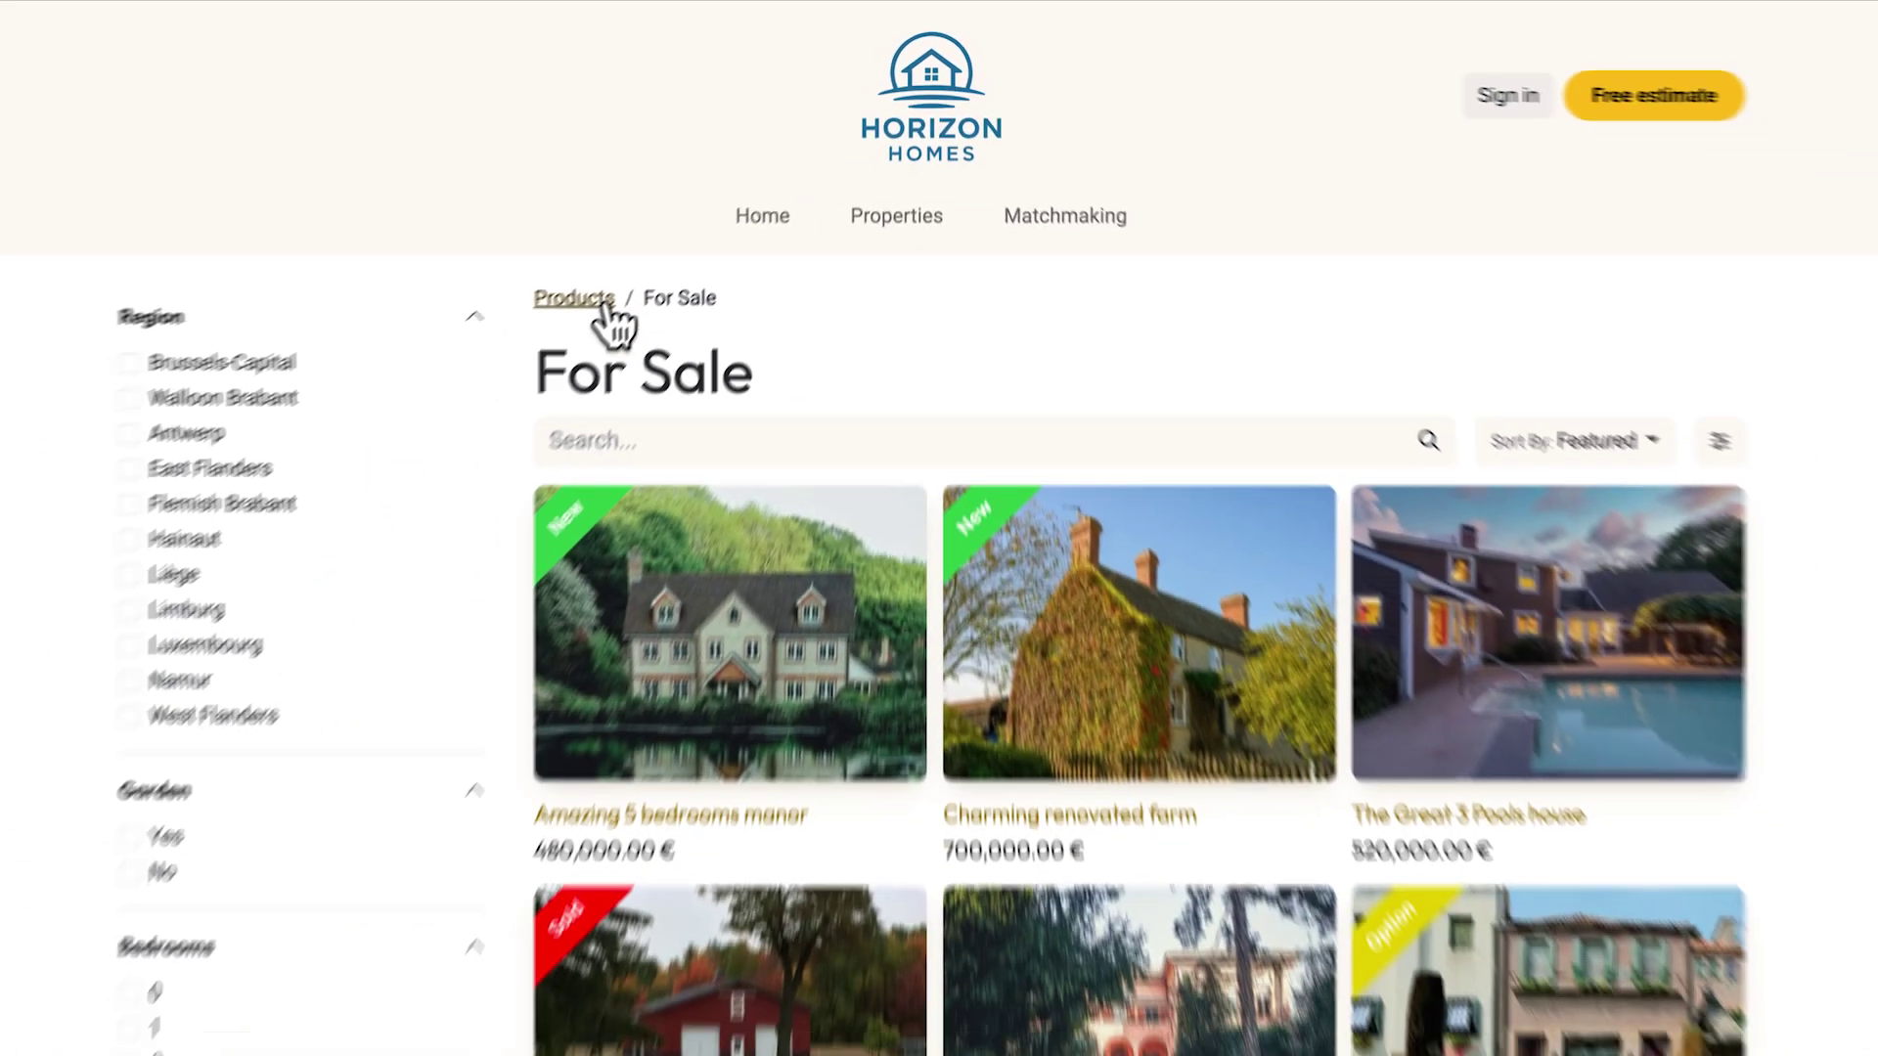
click(807, 311)
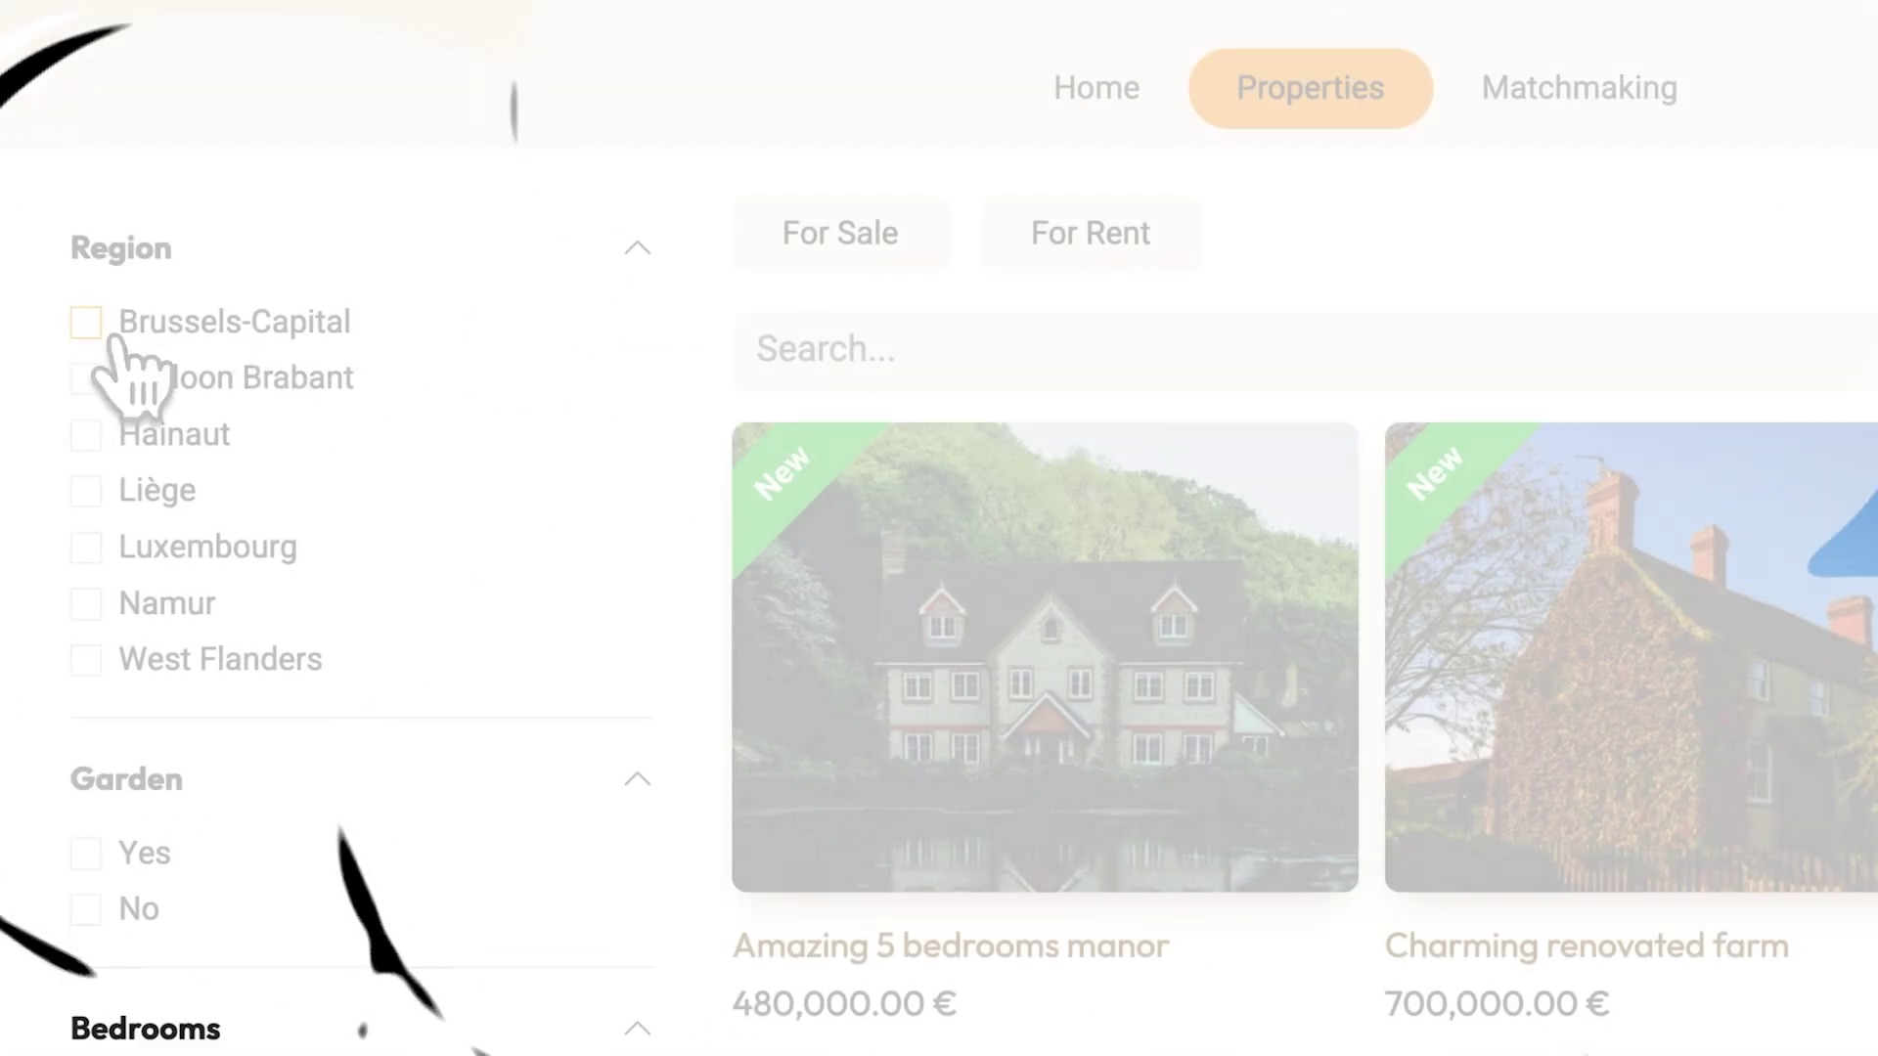
Filter listings to Brussels-Capital and Walloon Brabant, with a garden and 3 bedrooms
click(112, 328)
click(86, 505)
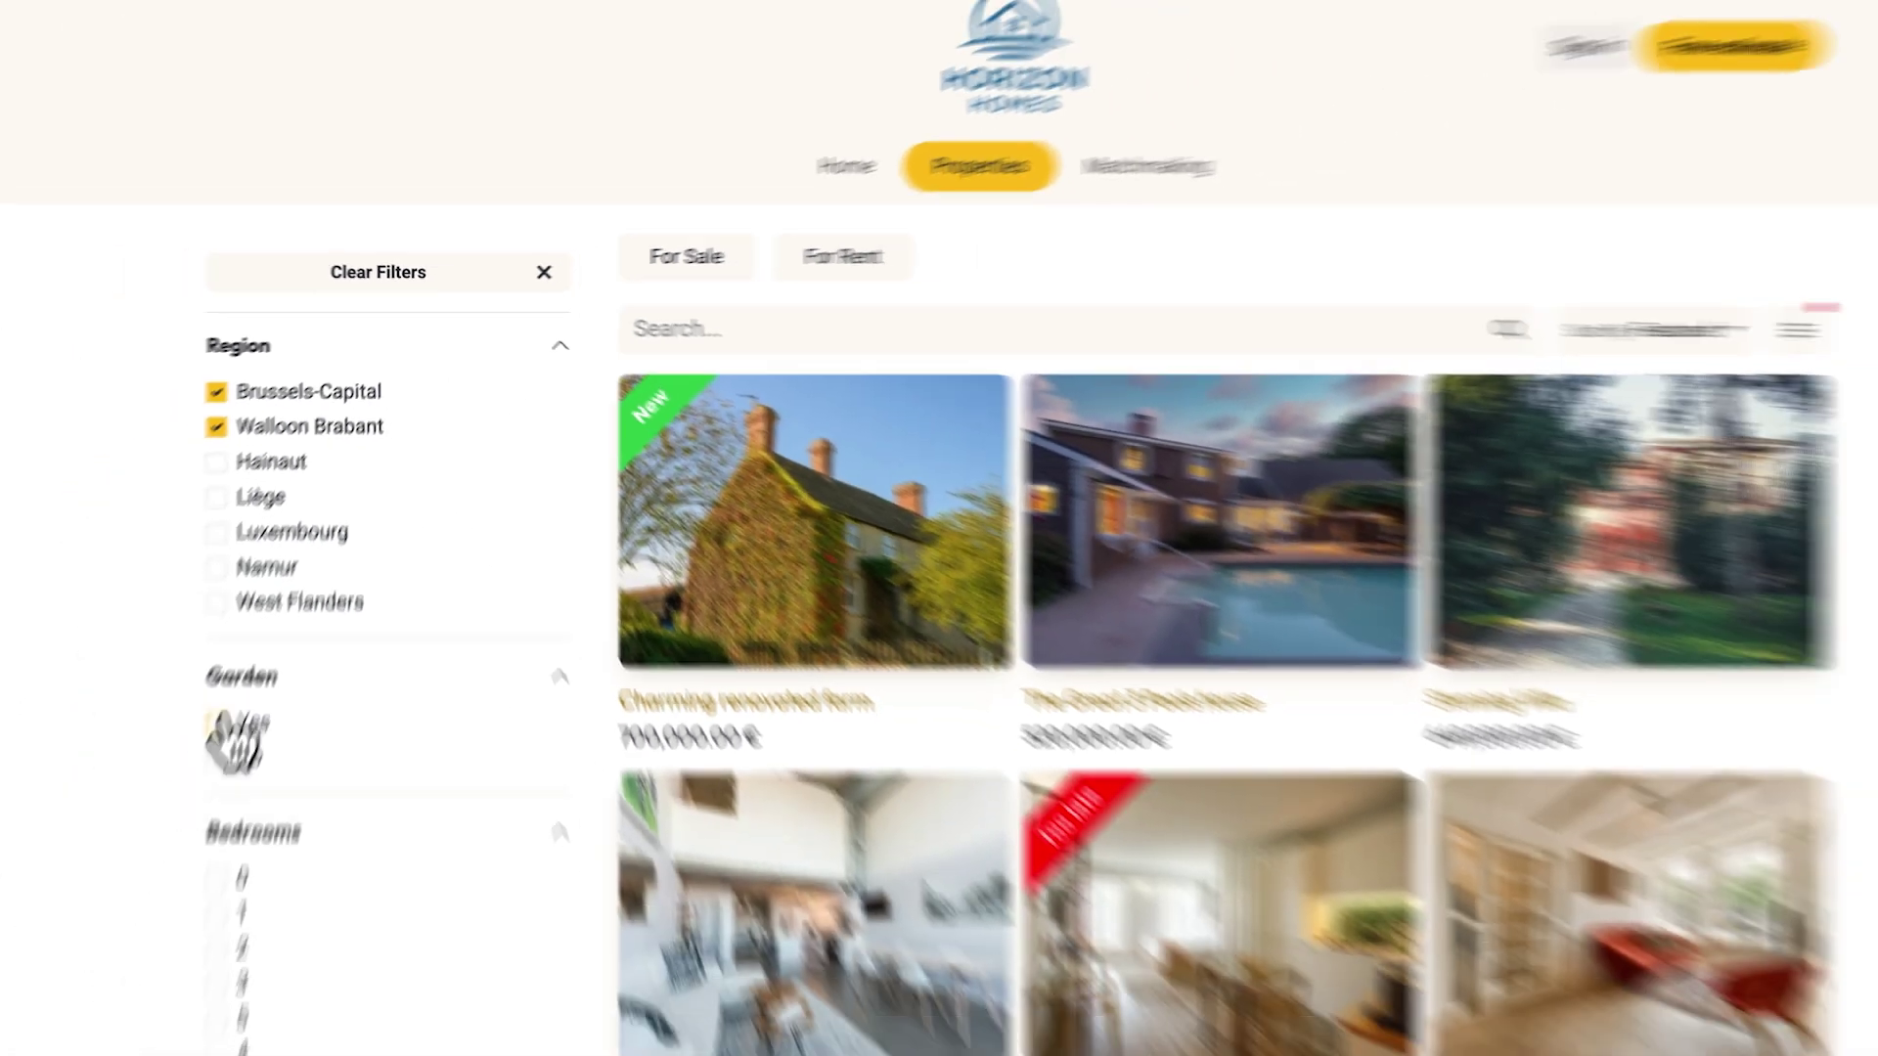
click(86, 981)
click(247, 886)
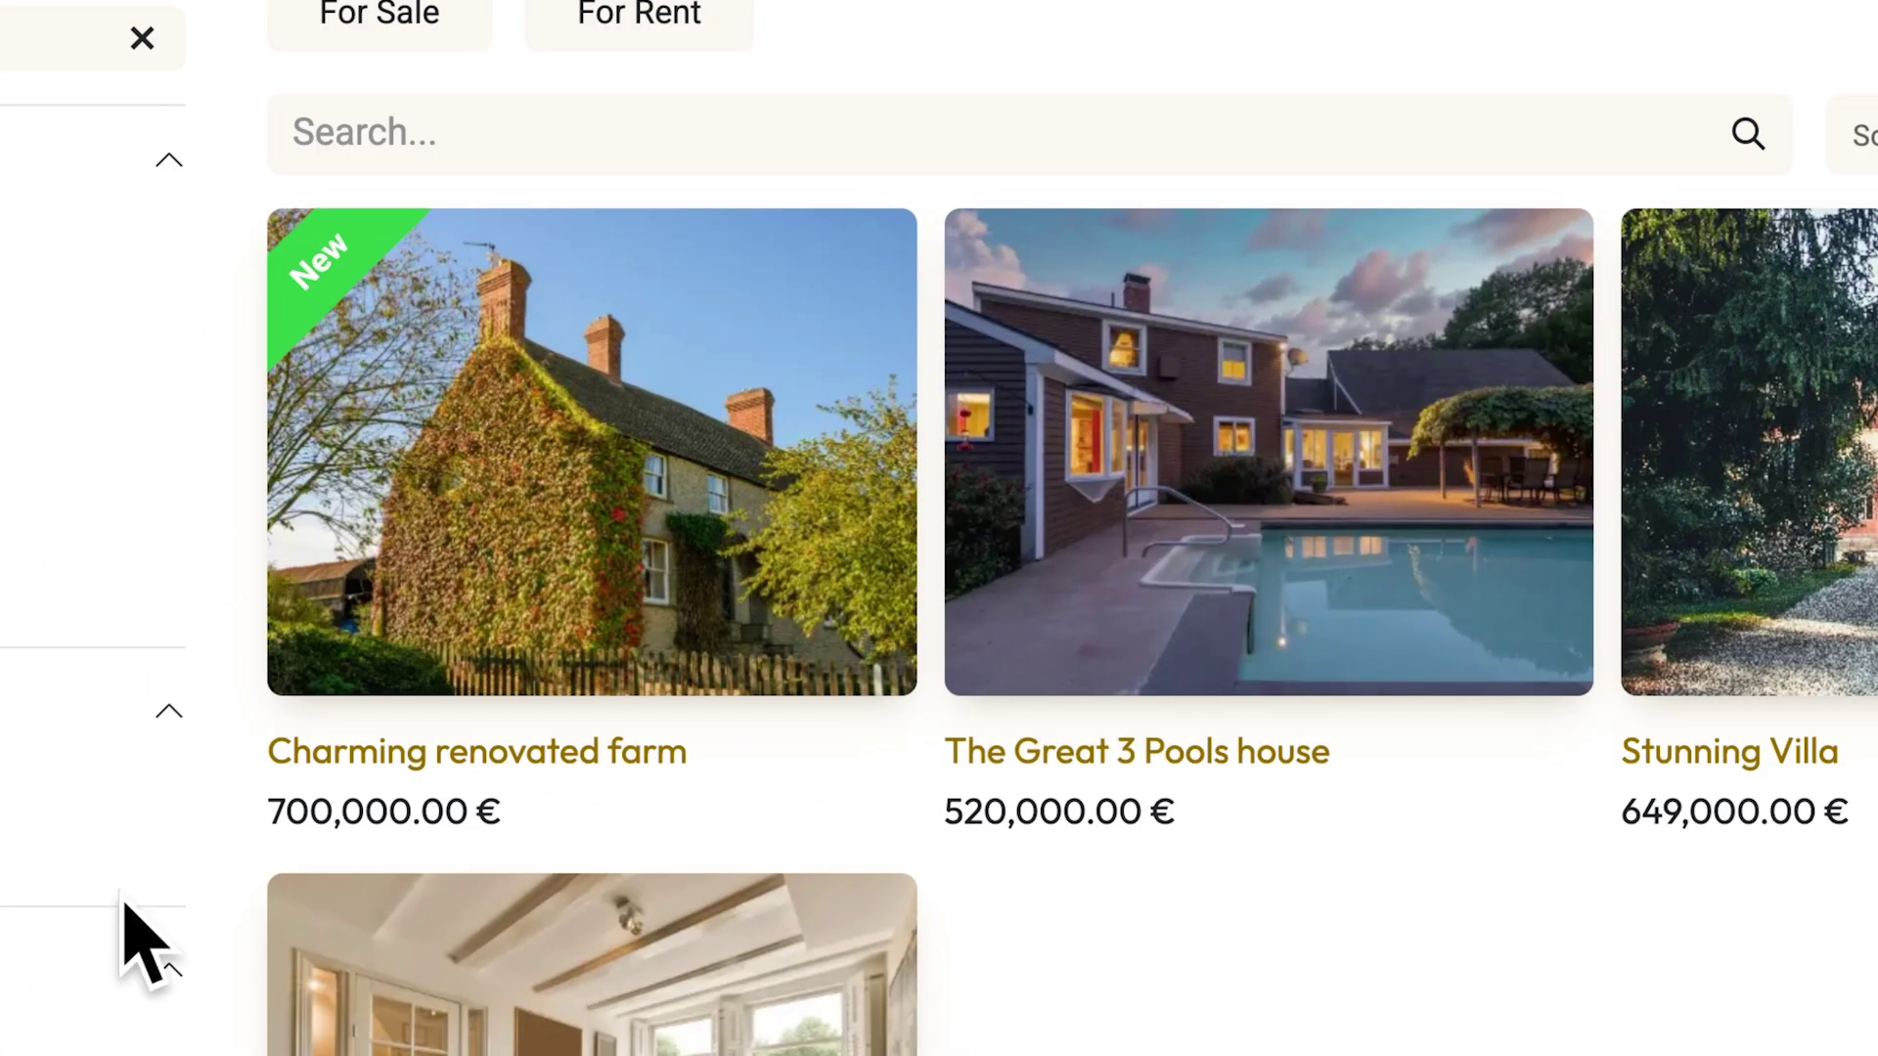
Favourite the Charming renovated farm and compare it with The Great 3 Pools house
click(330, 640)
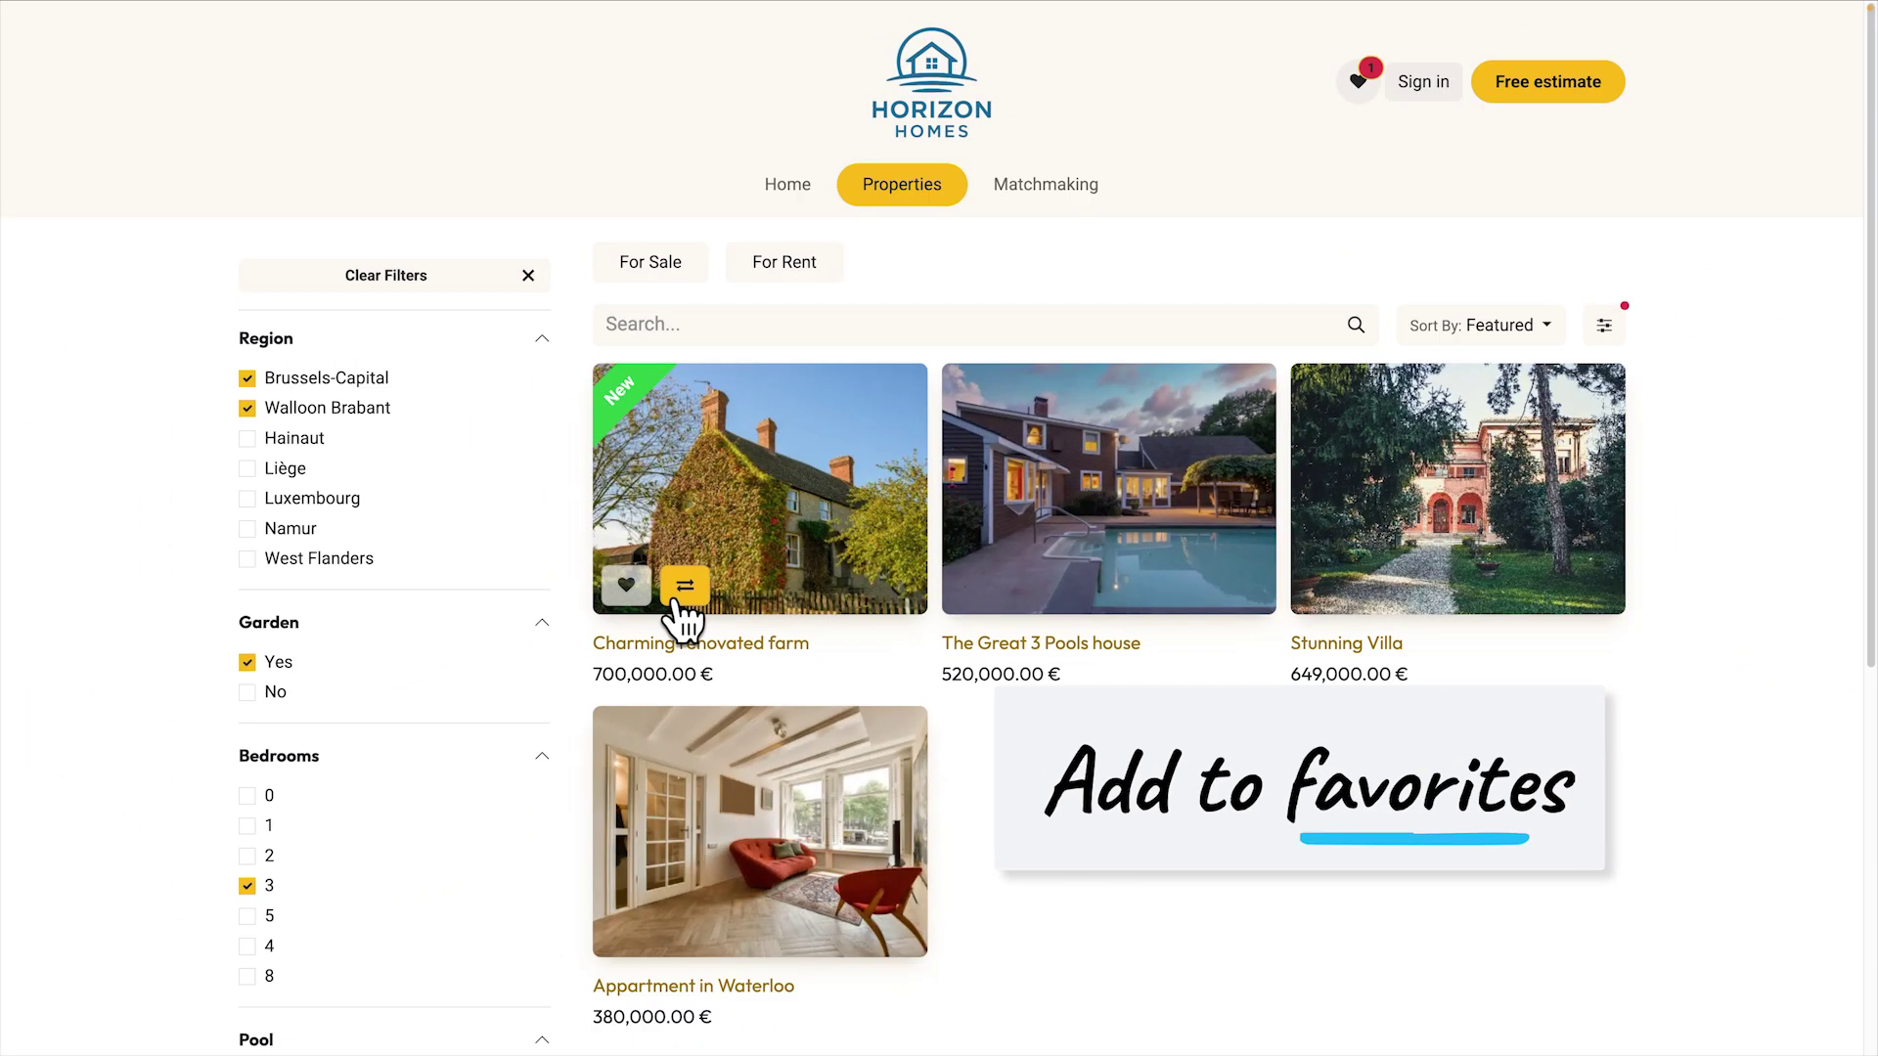
click(446, 640)
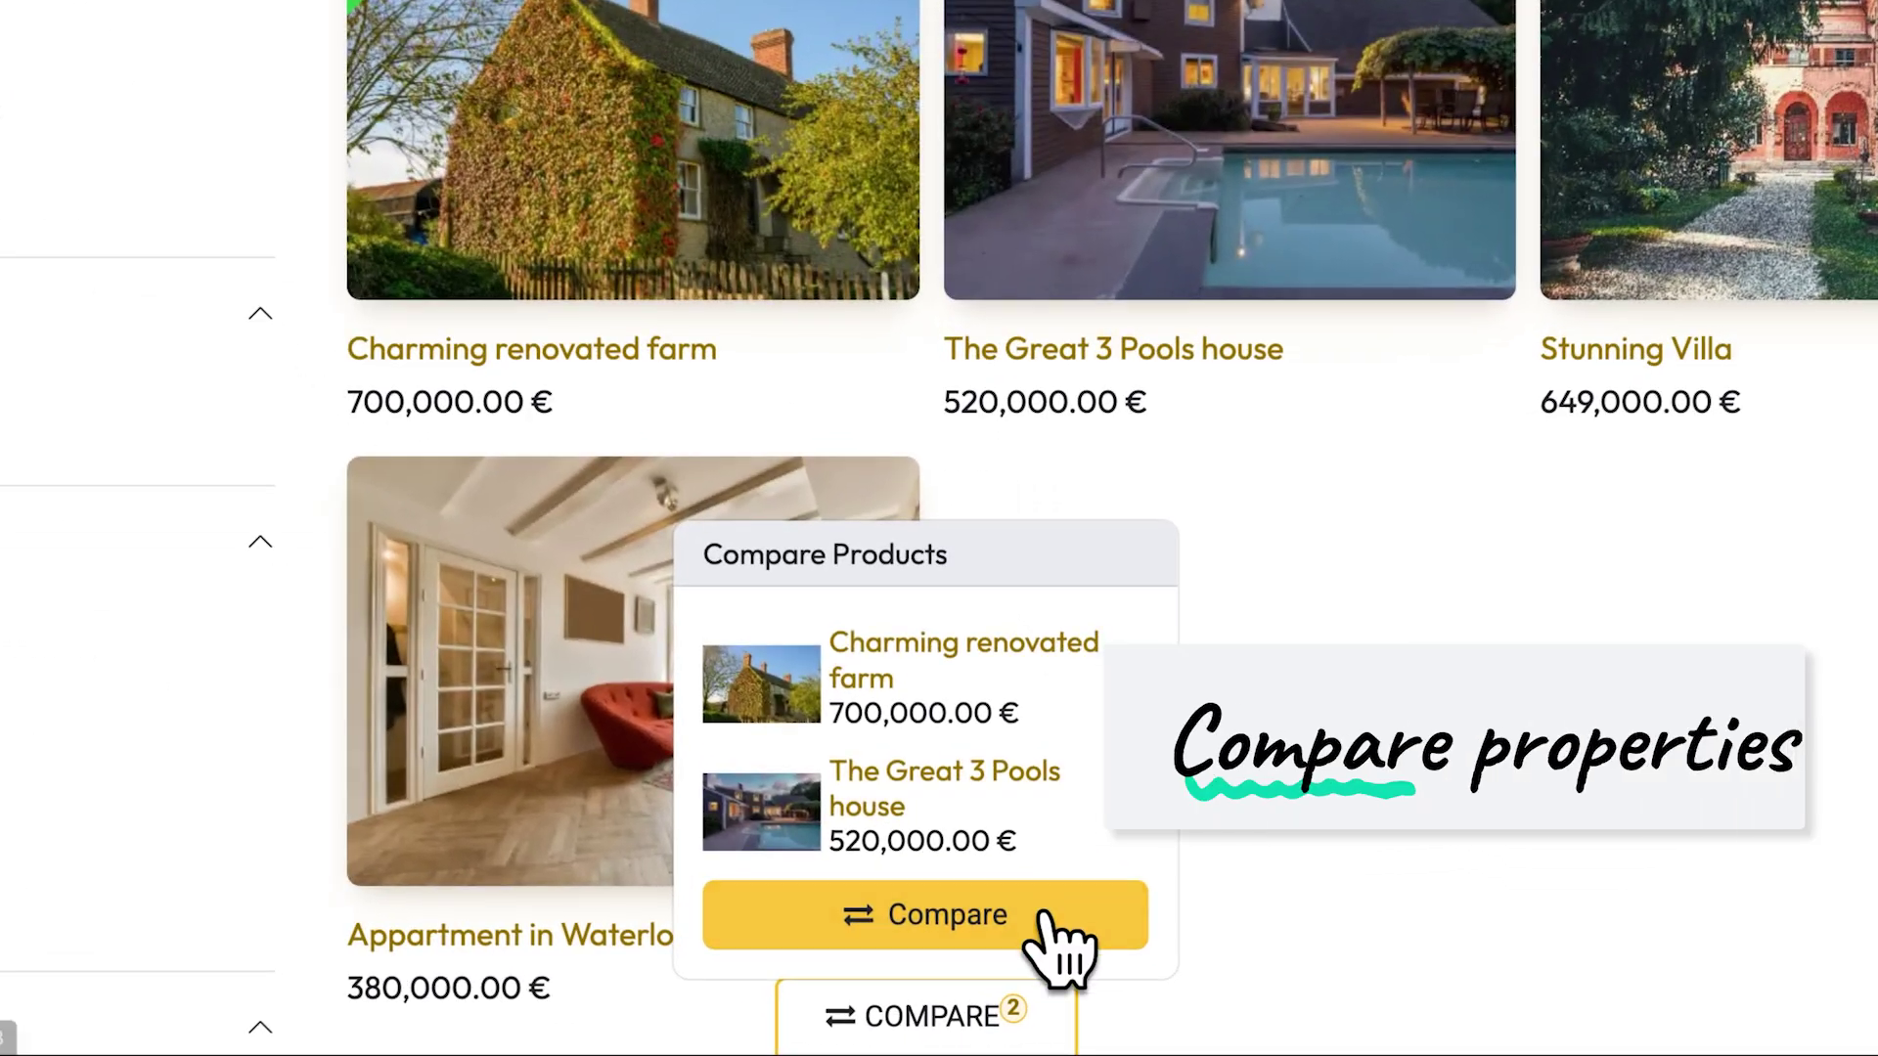
click(1007, 970)
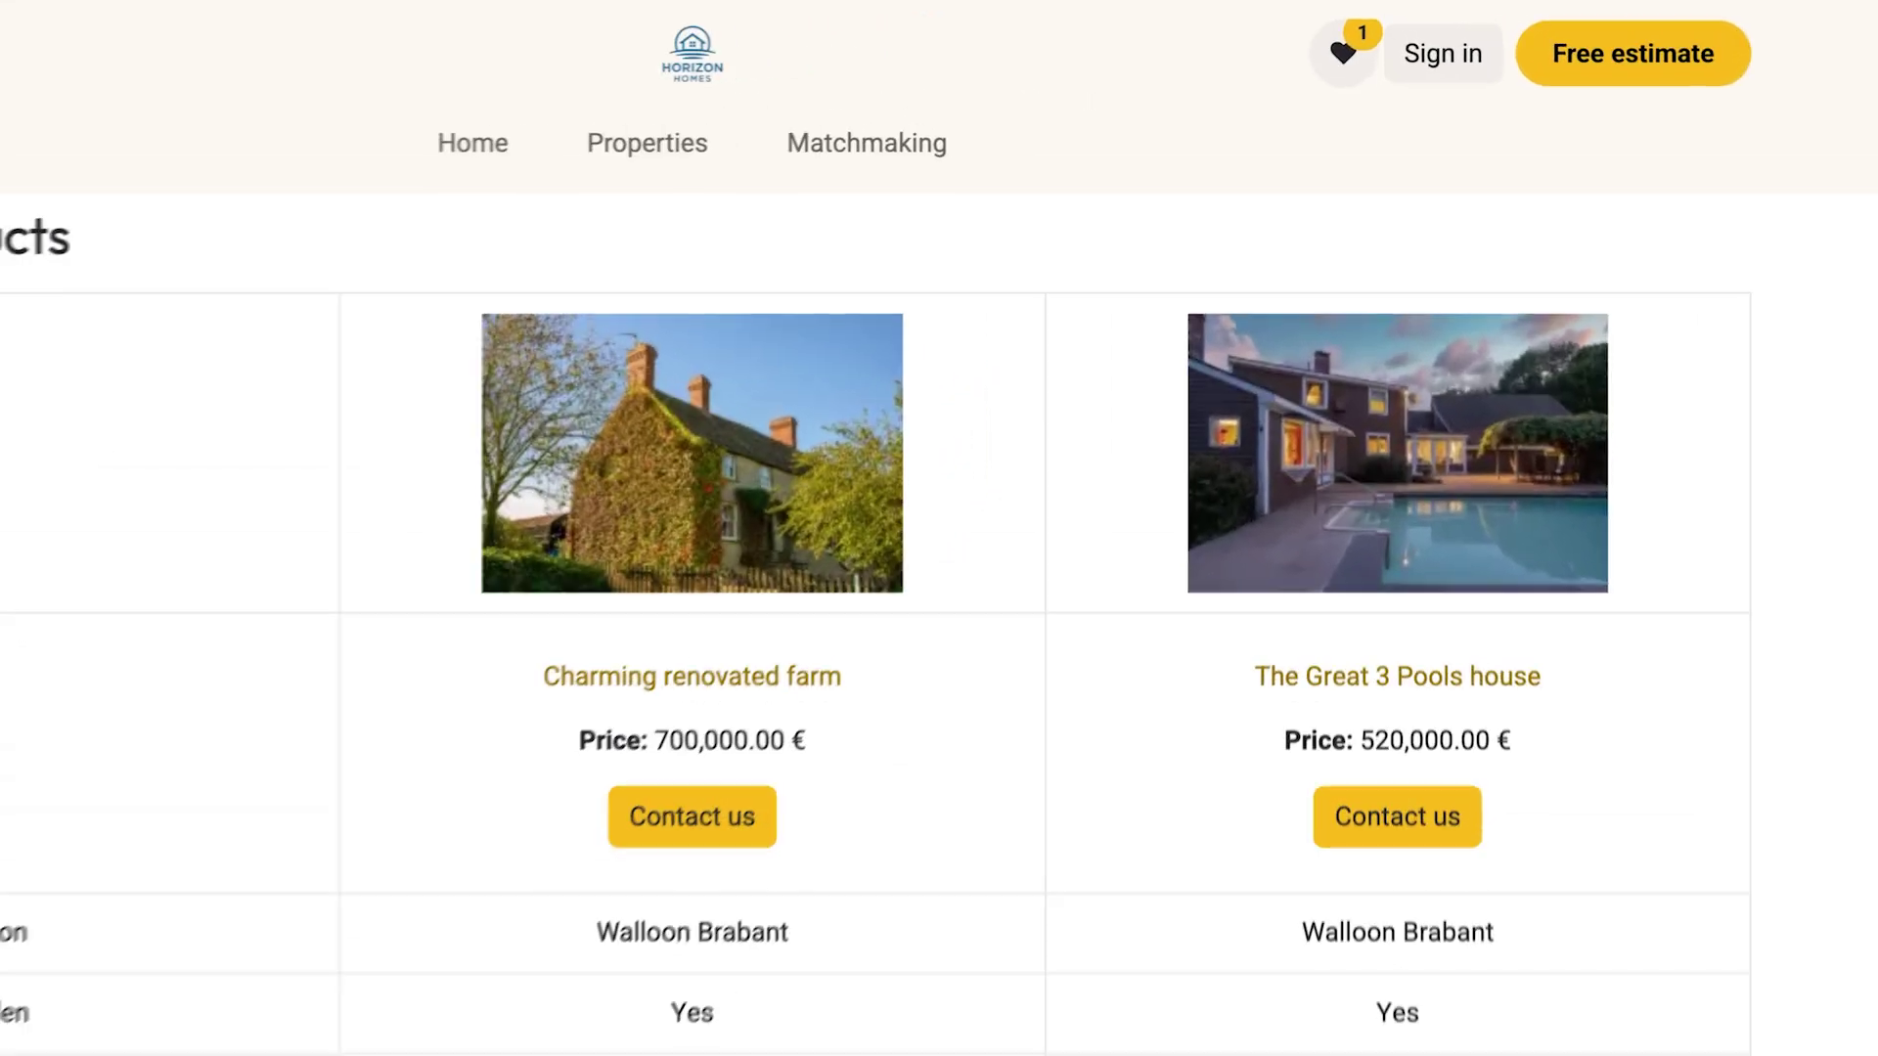
Submit the Matchmaking form with the buyer's name, e-mail, phone and a 450000 maximum price
click(871, 143)
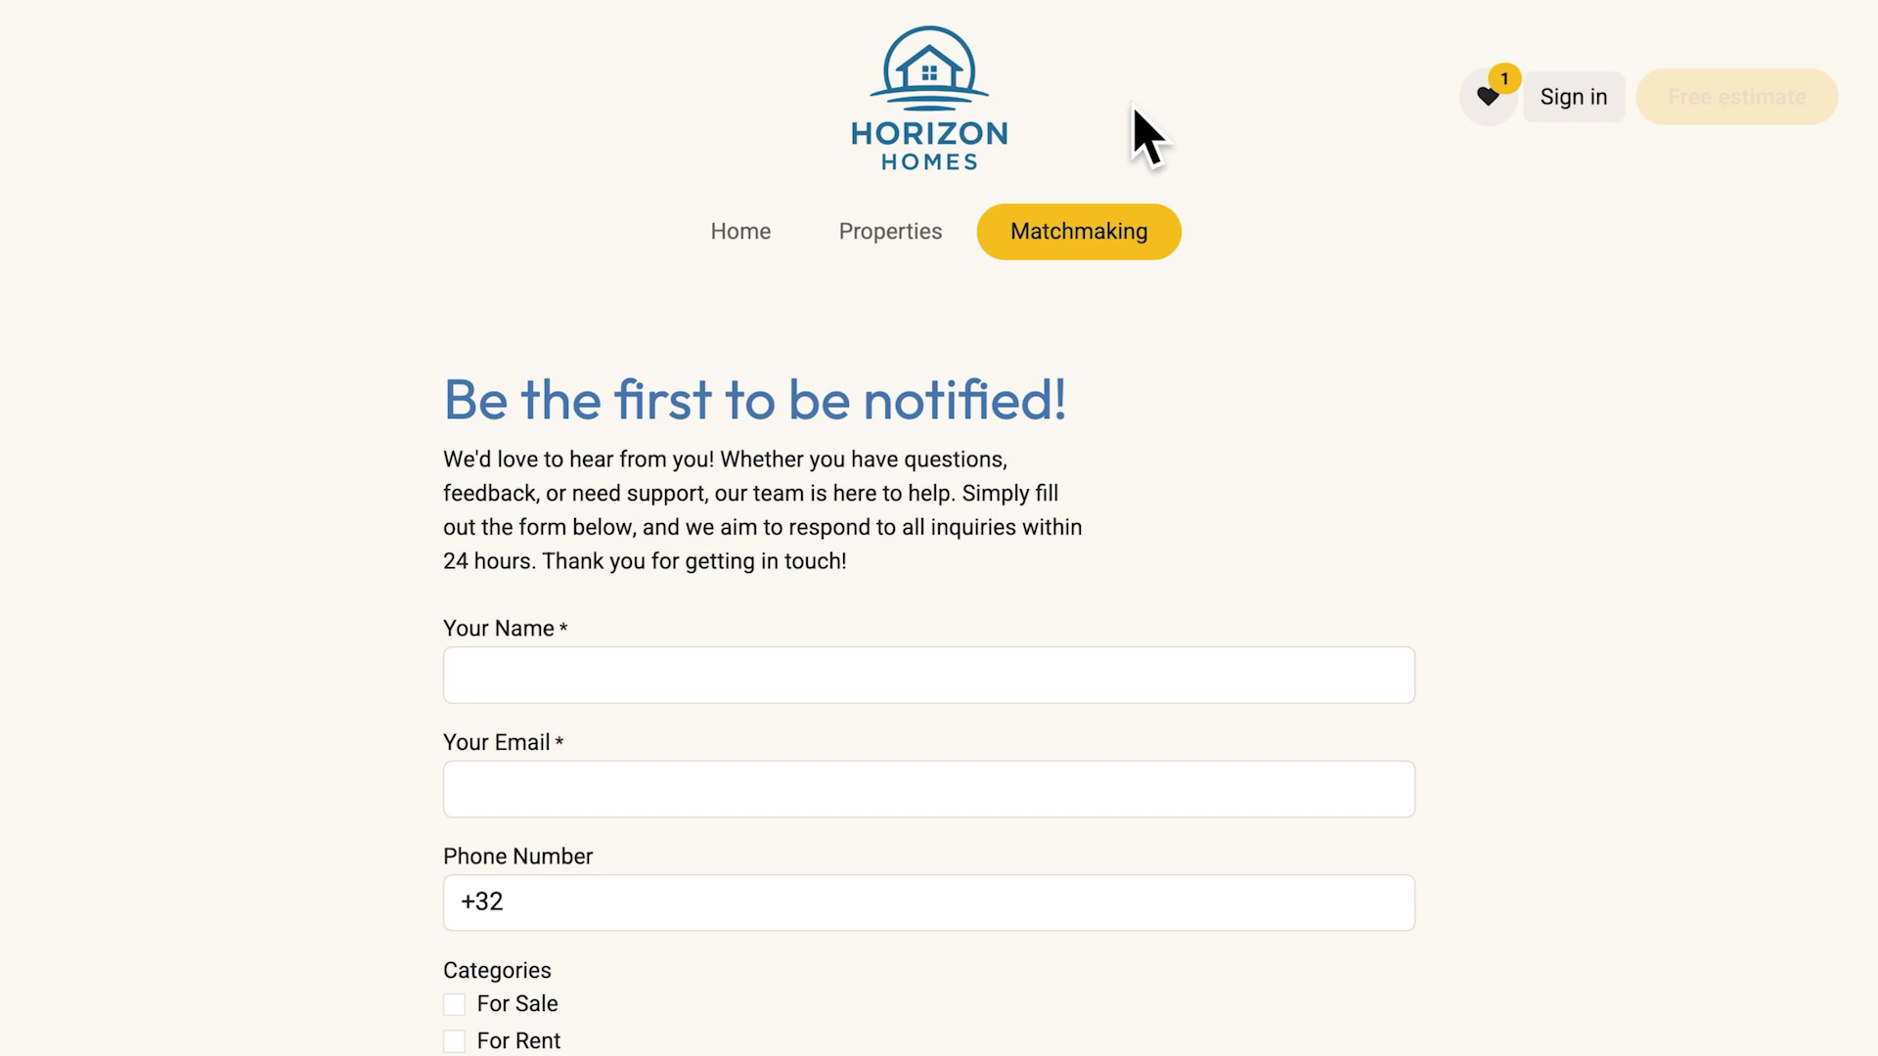
text(Moriset)
key(Tab)
key(Tab)
text(1234567890)
scroll(929, 528, down, 12)
text(450000)
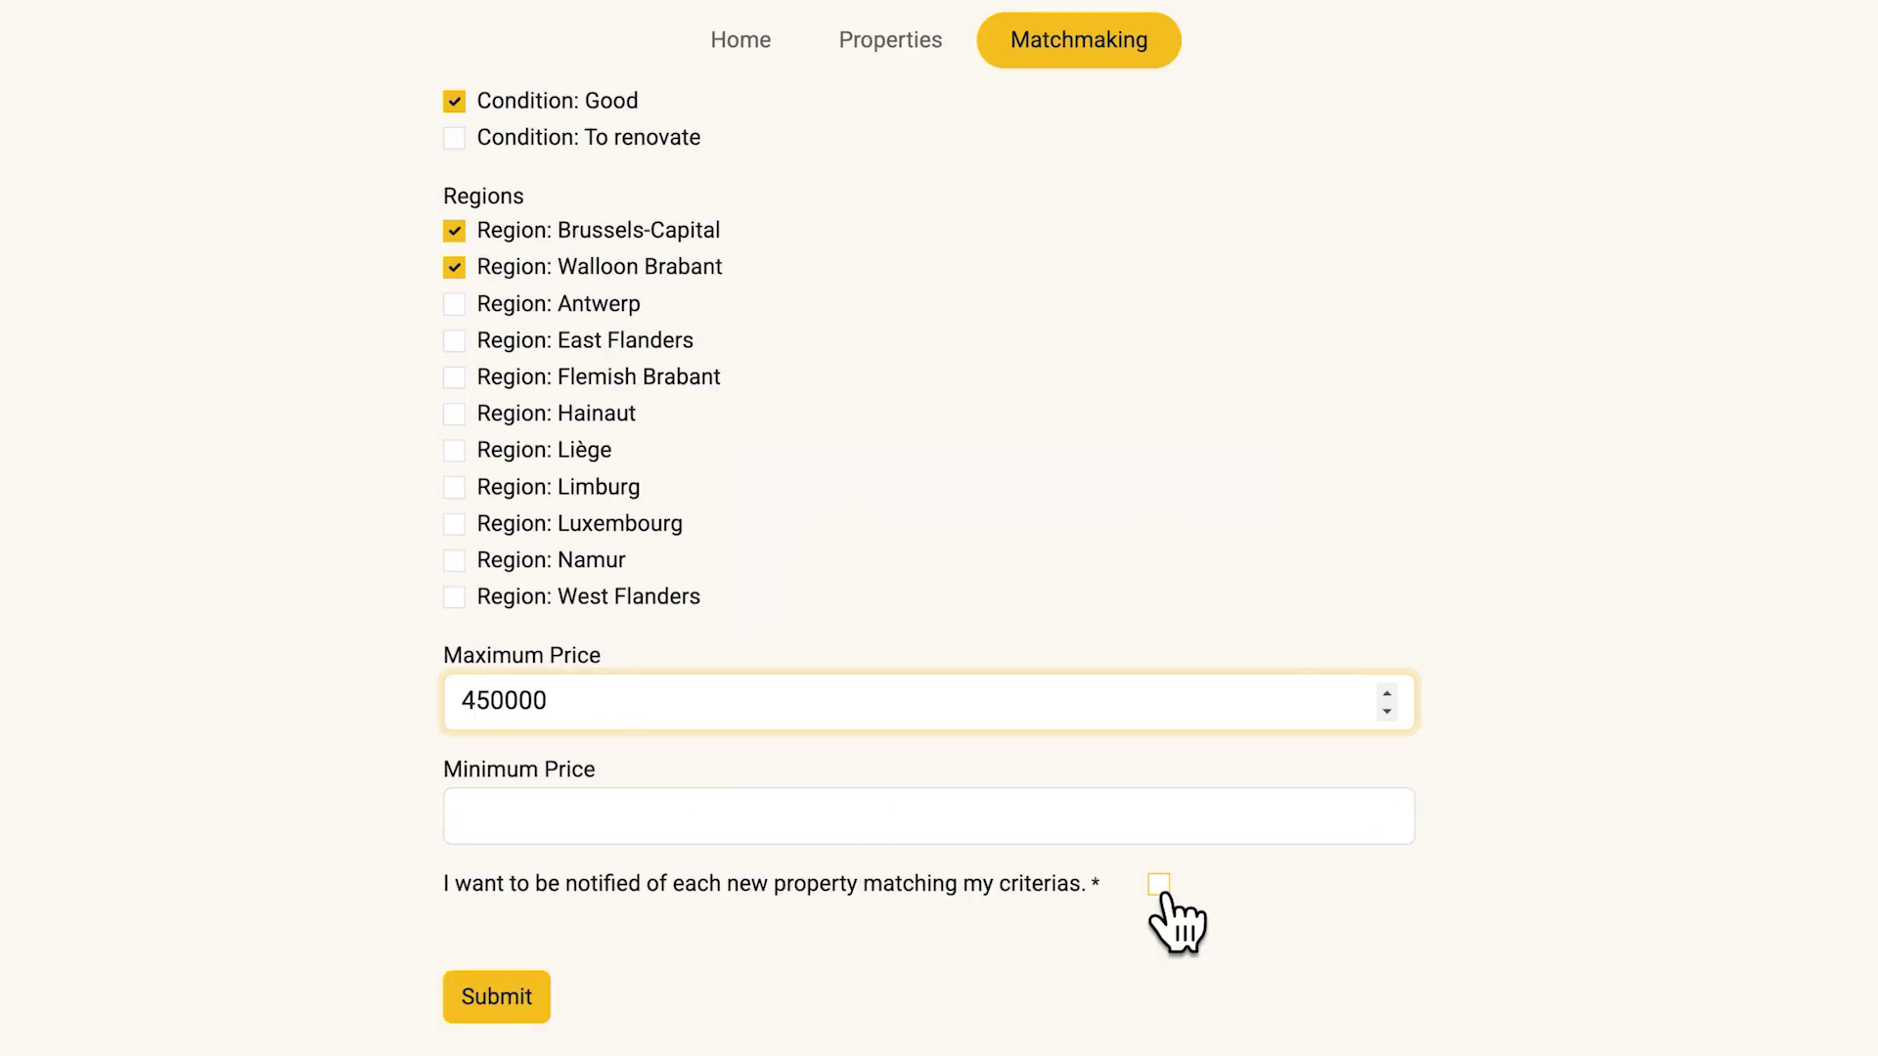
click(538, 1015)
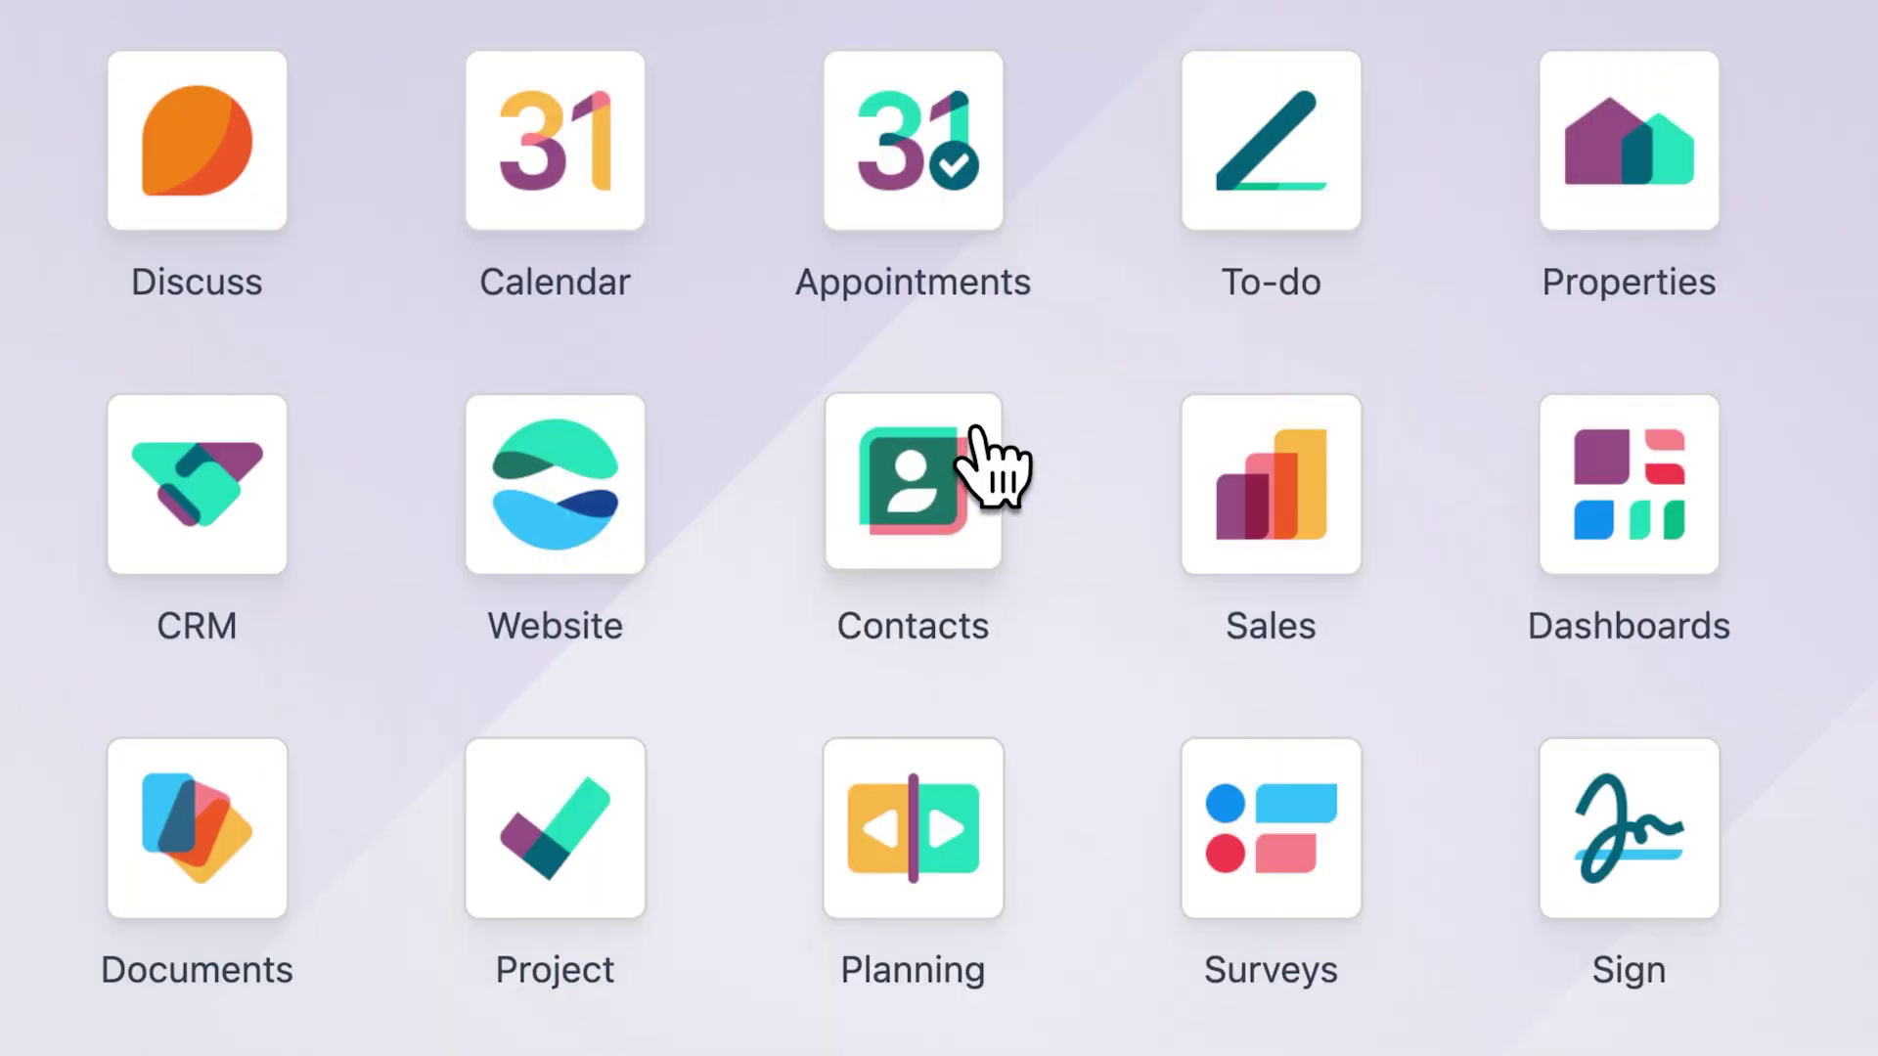
click(975, 431)
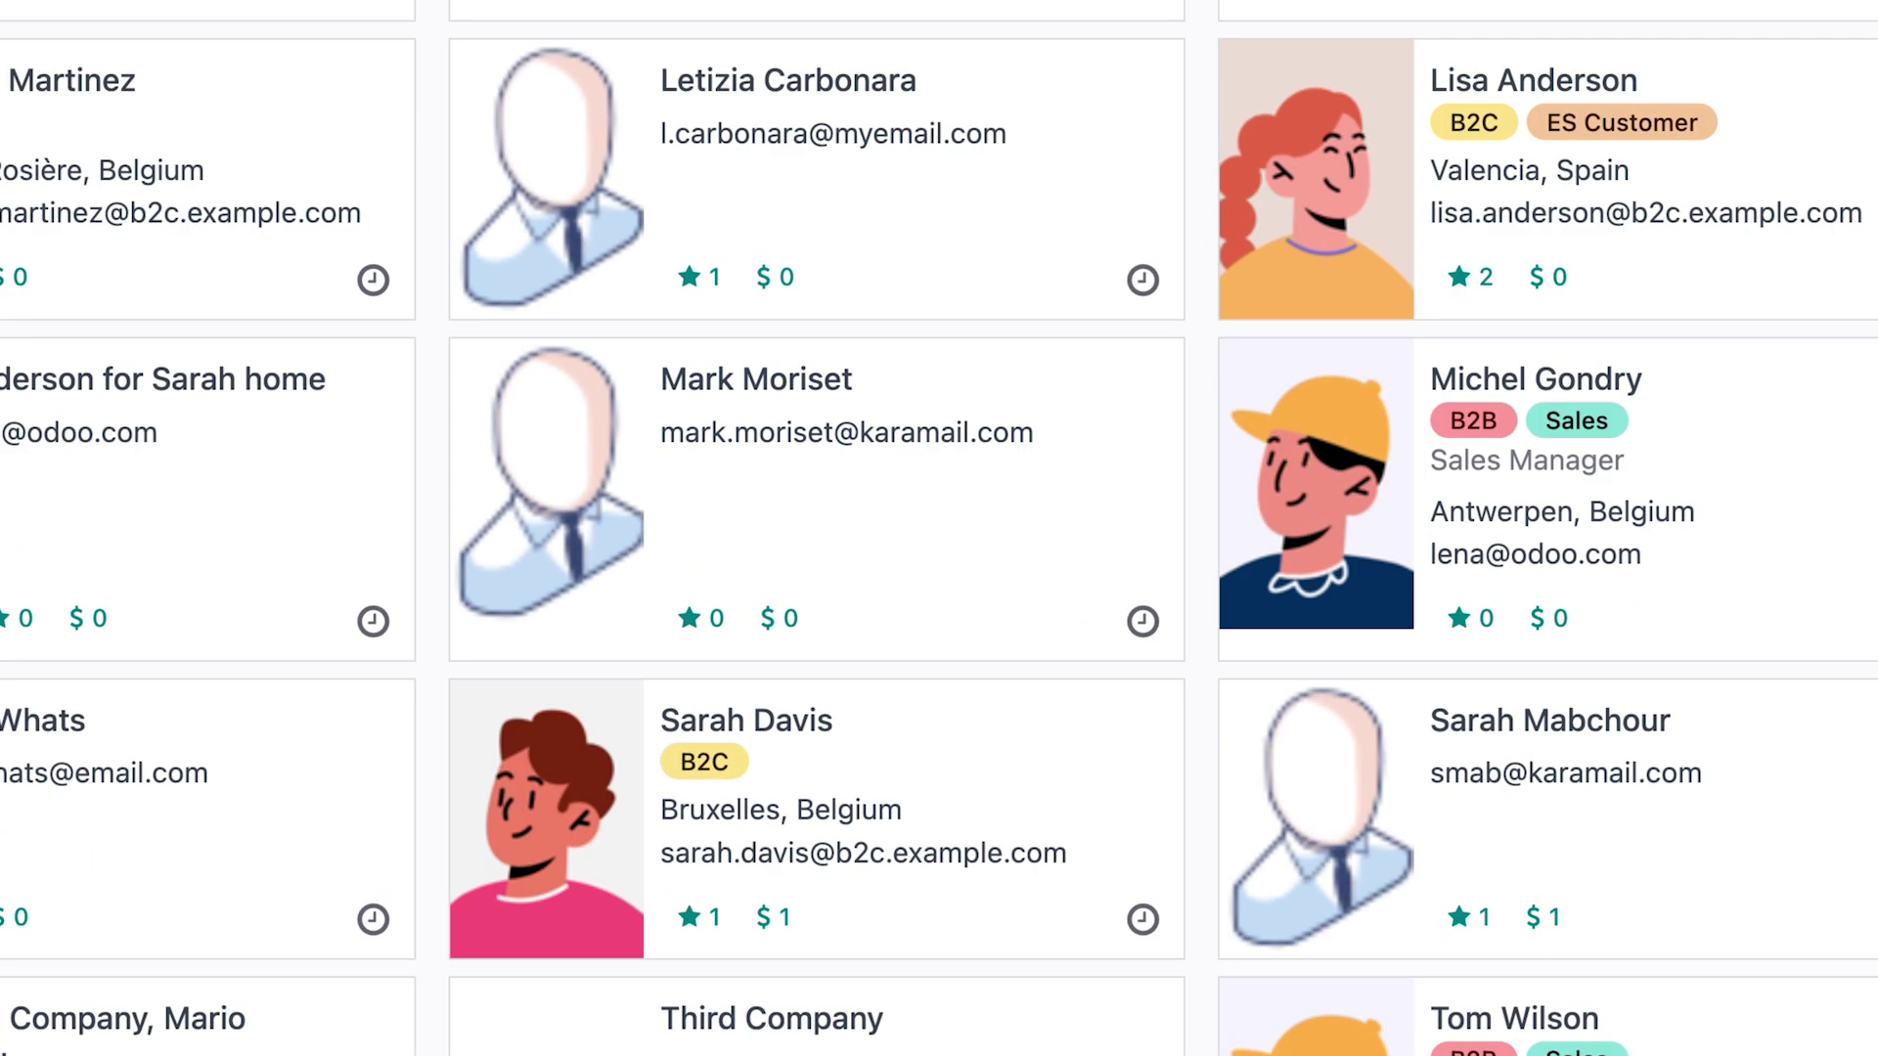
Check the new buyer's Matchmaking preferences, then send the website's Free estimate request form
click(538, 450)
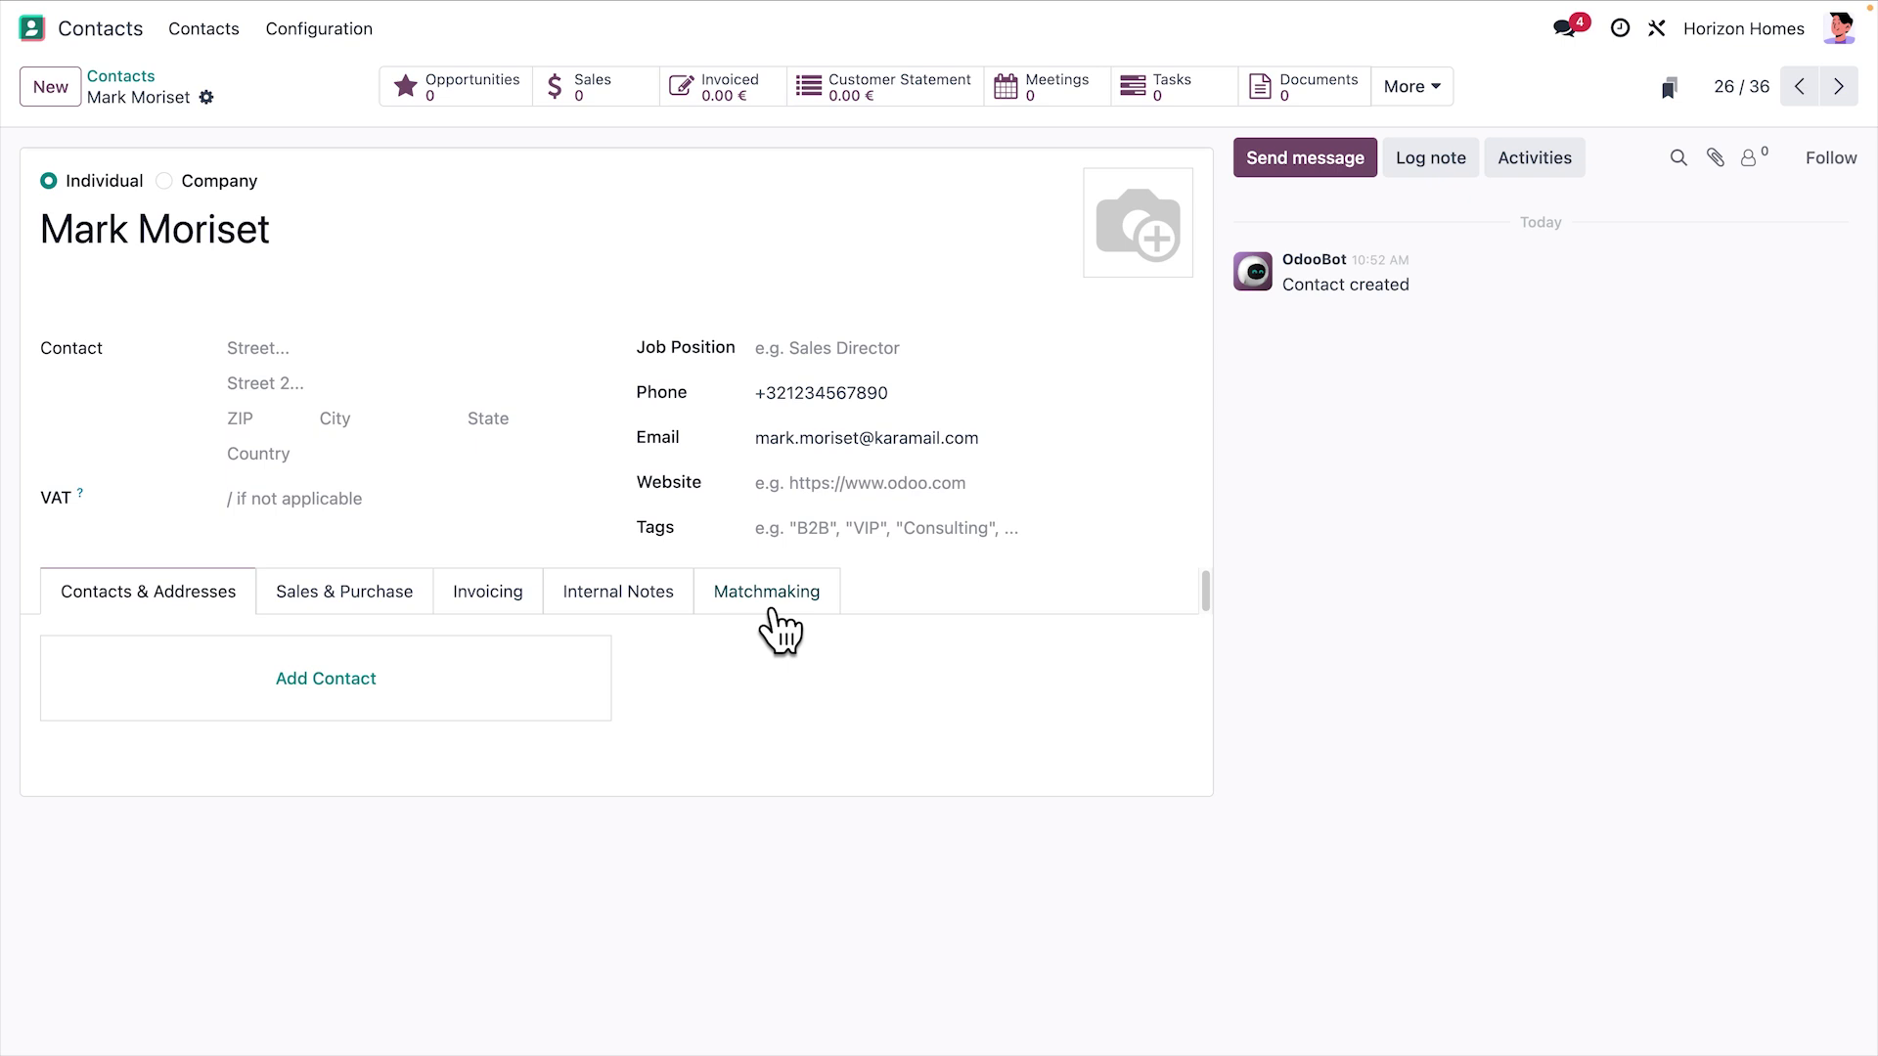
click(771, 608)
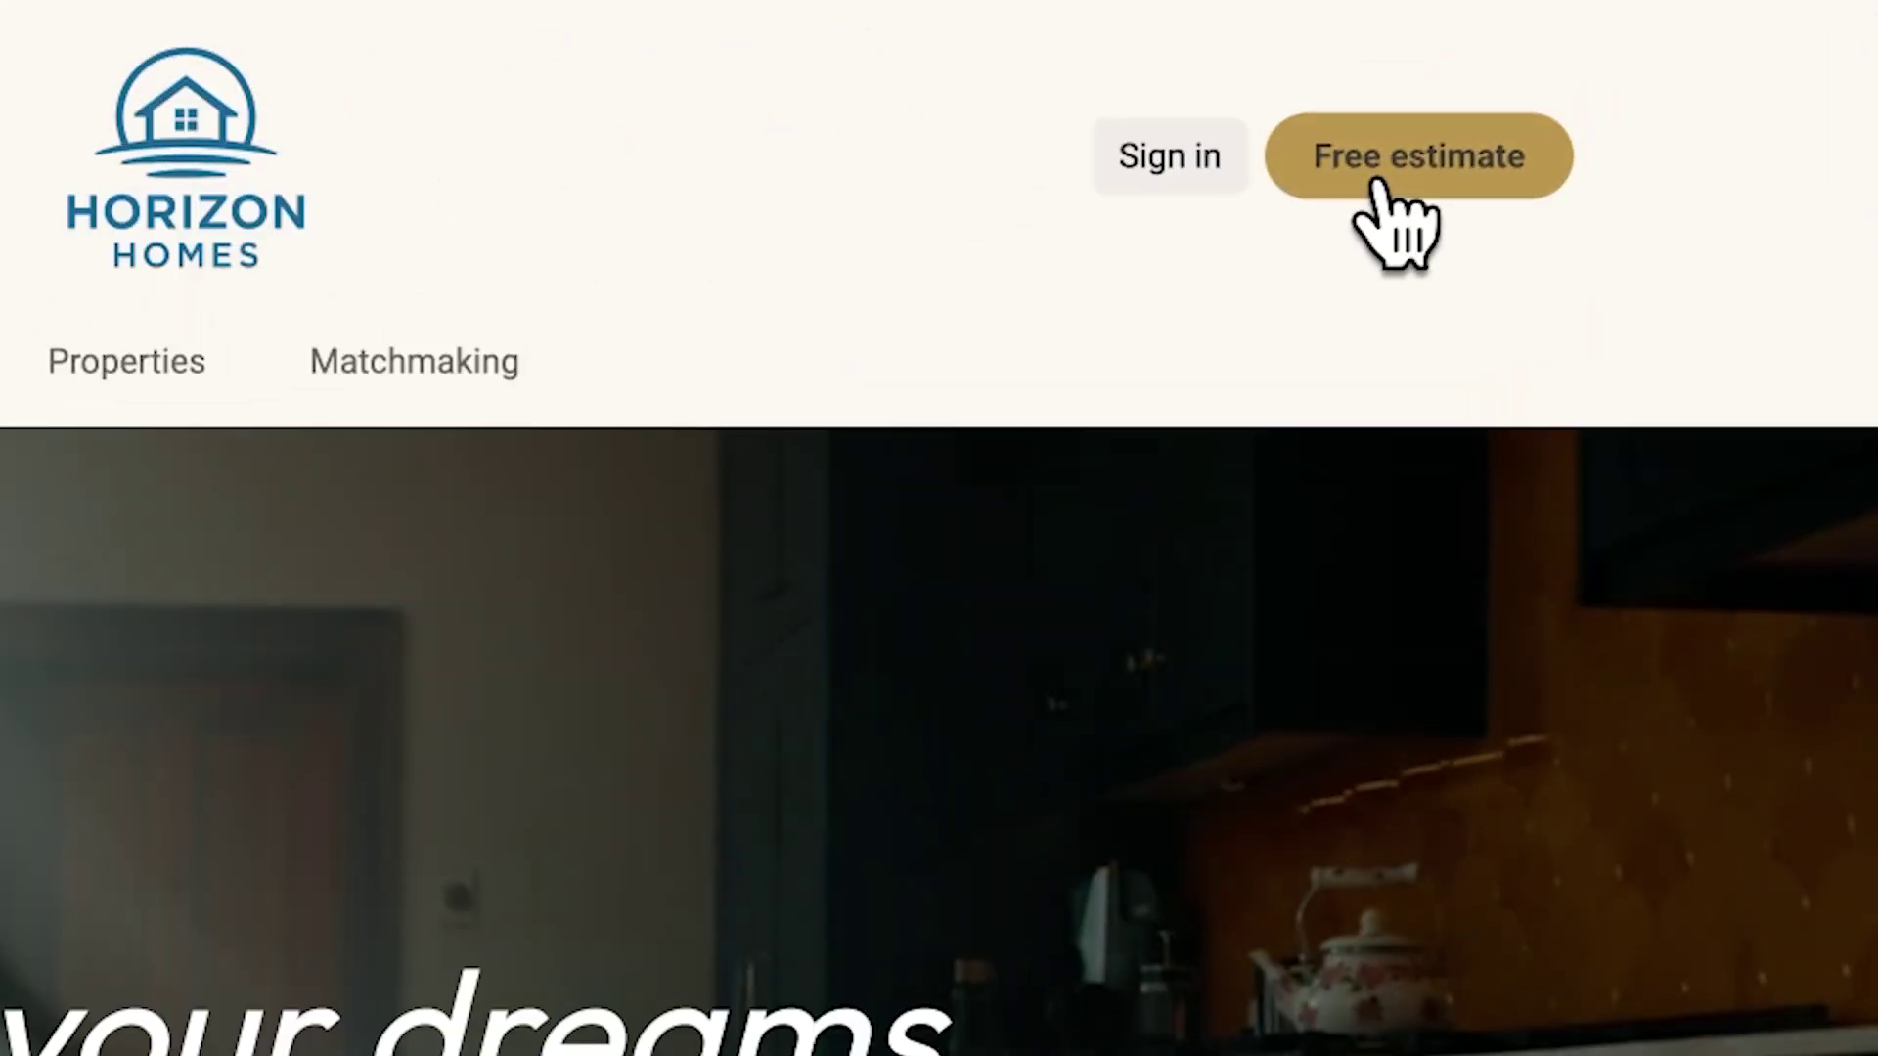
click(1525, 86)
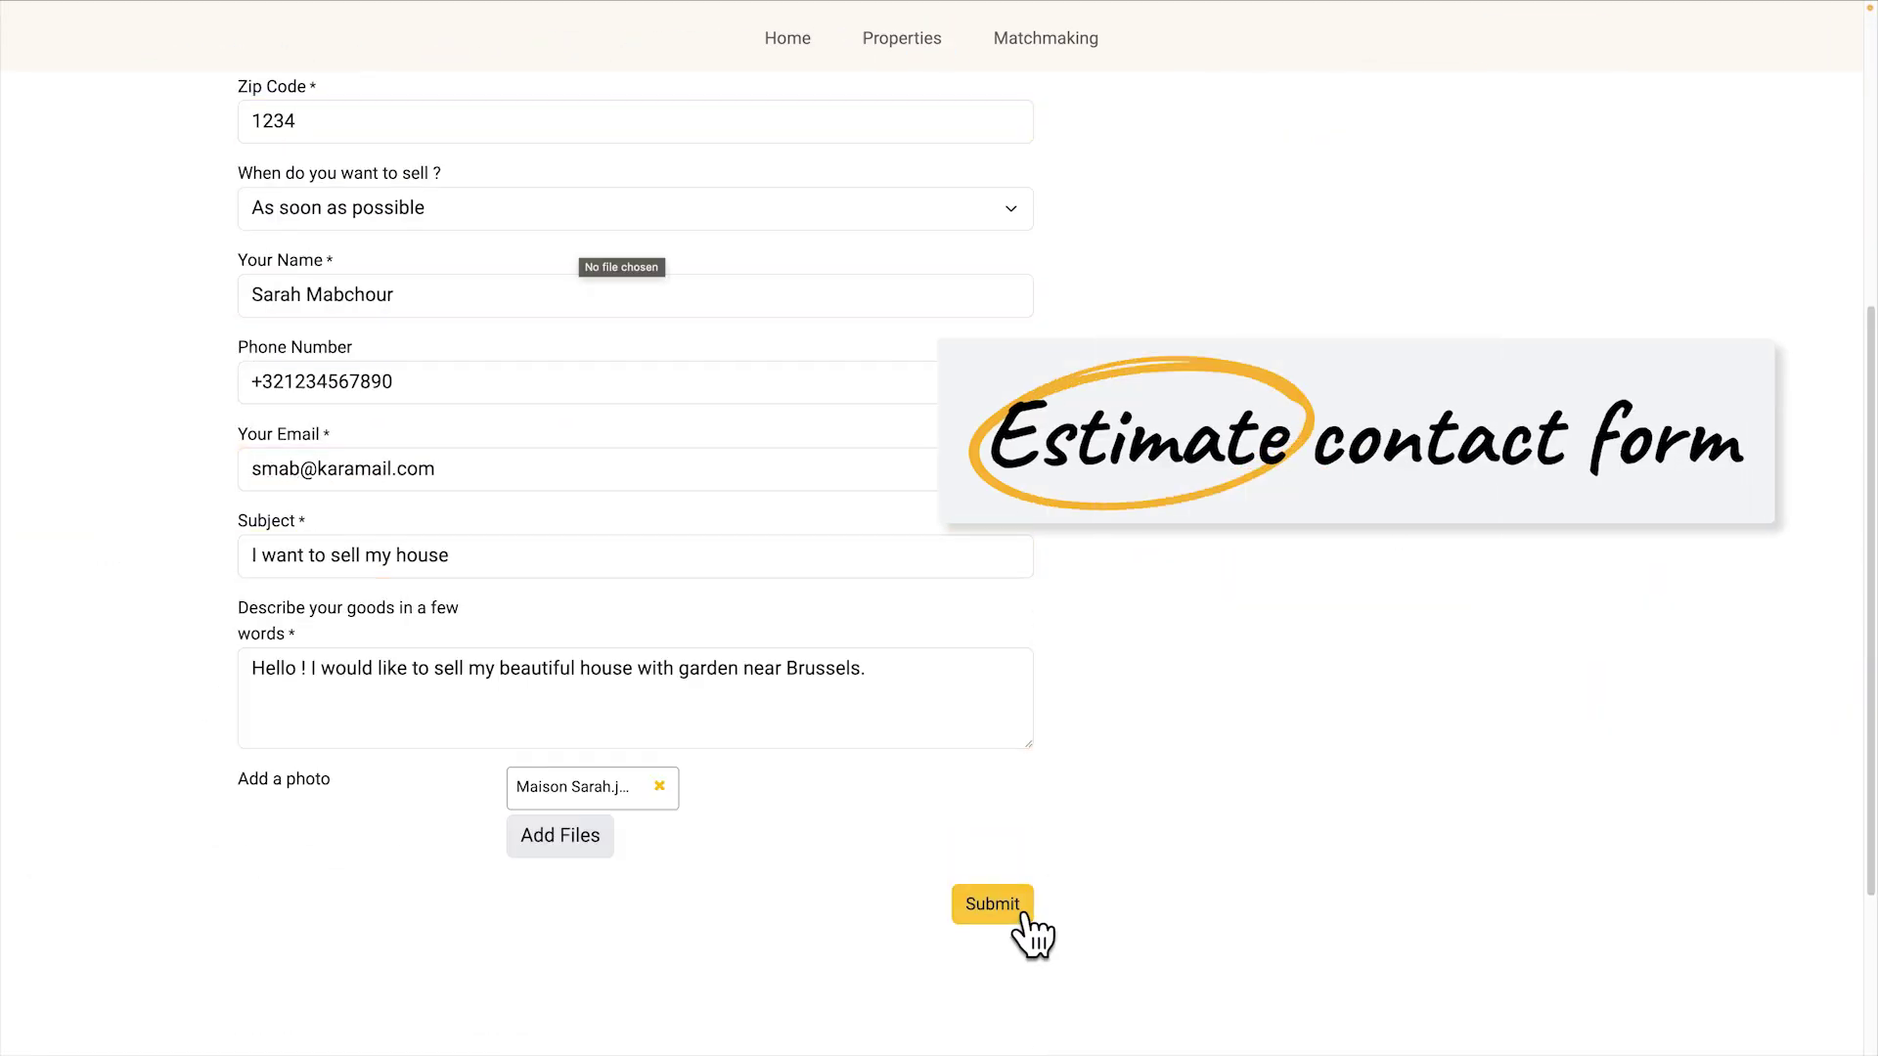
click(1022, 918)
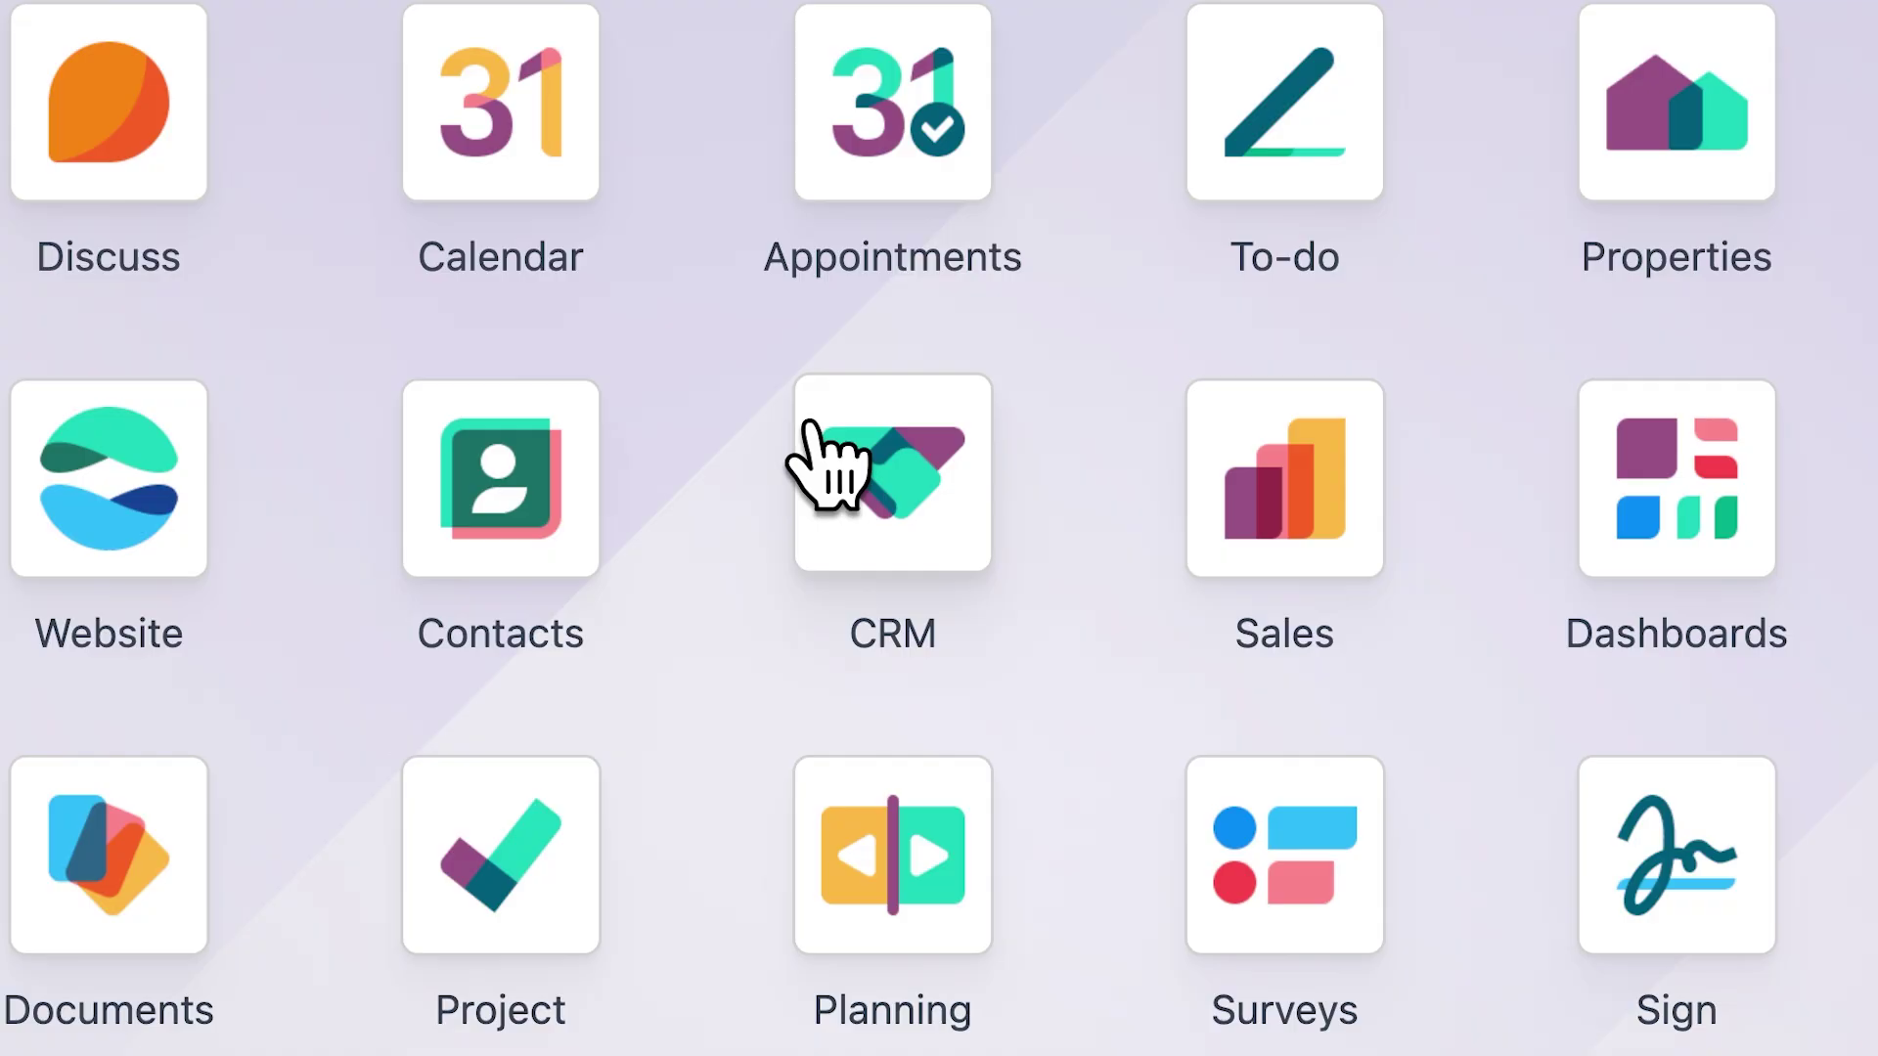
Schedule an 'Estimate Visit' to-do with a short note on the sell-my-house lead
click(811, 426)
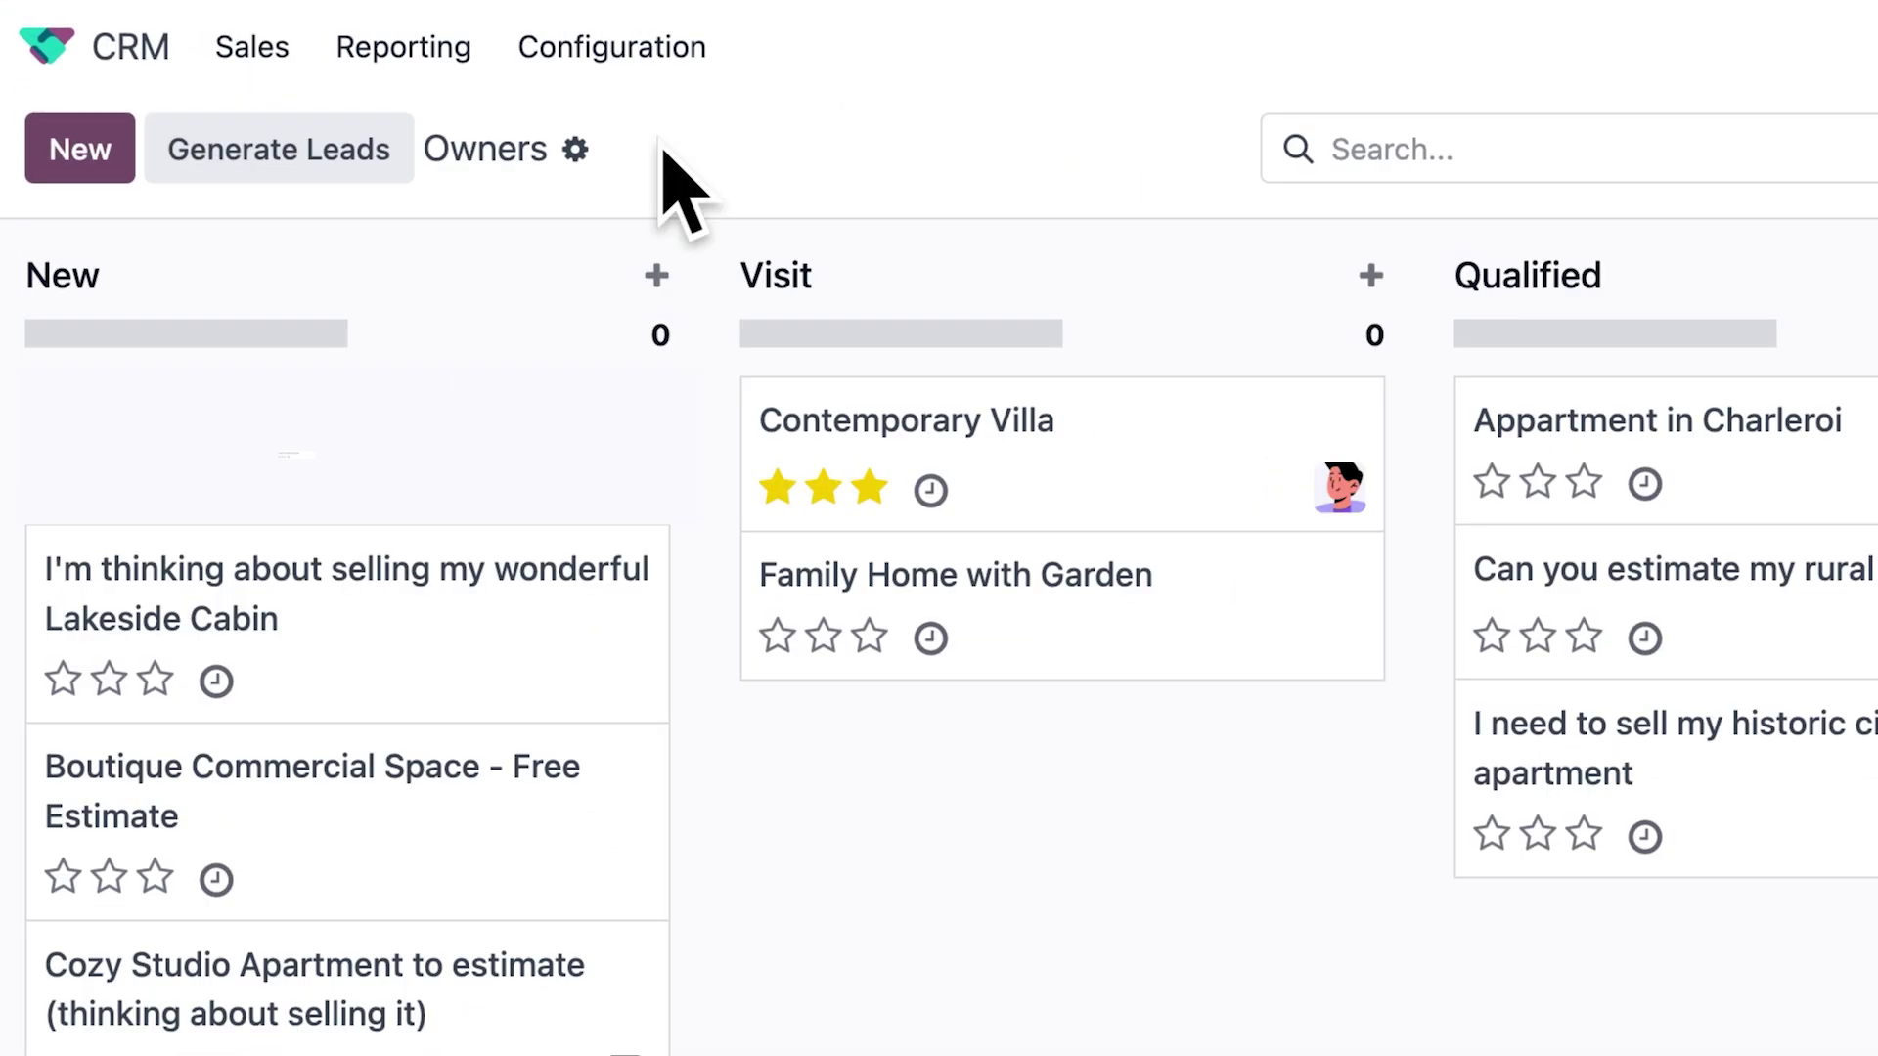
click(489, 440)
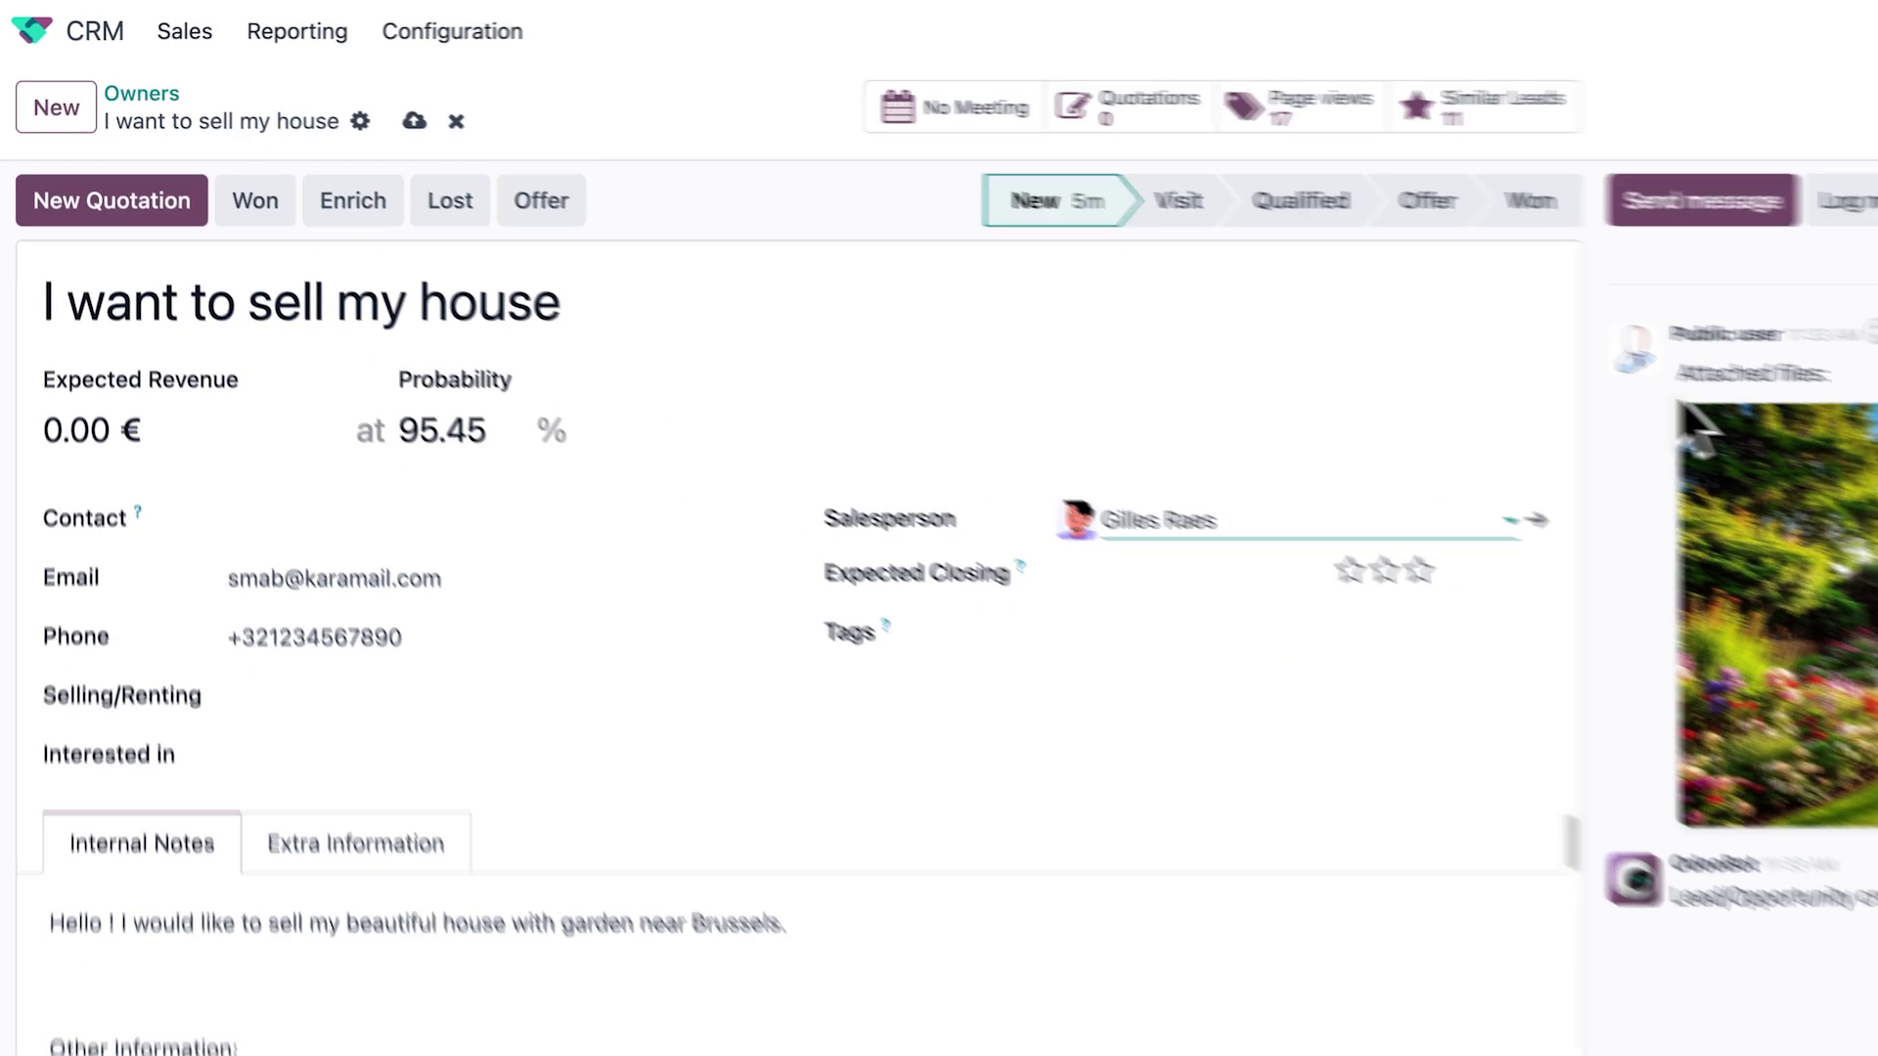
click(1520, 164)
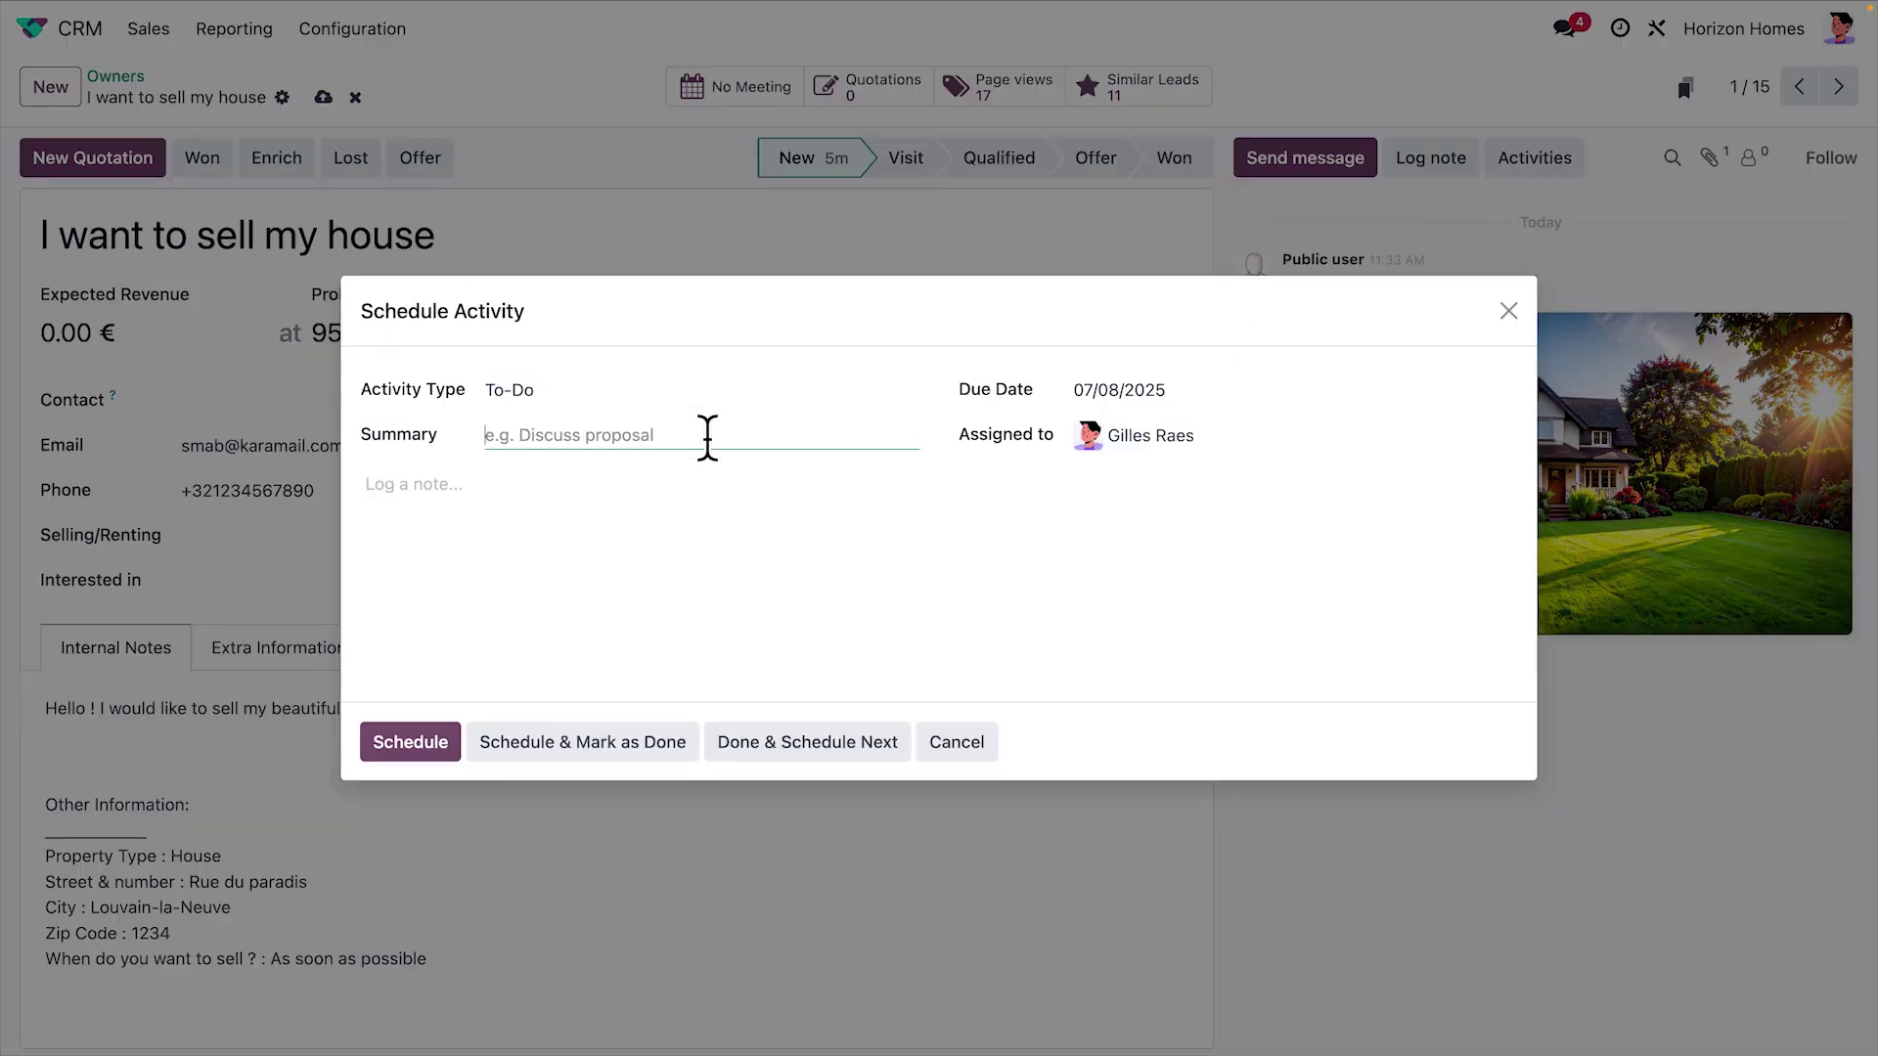
text(Estimate Visit)
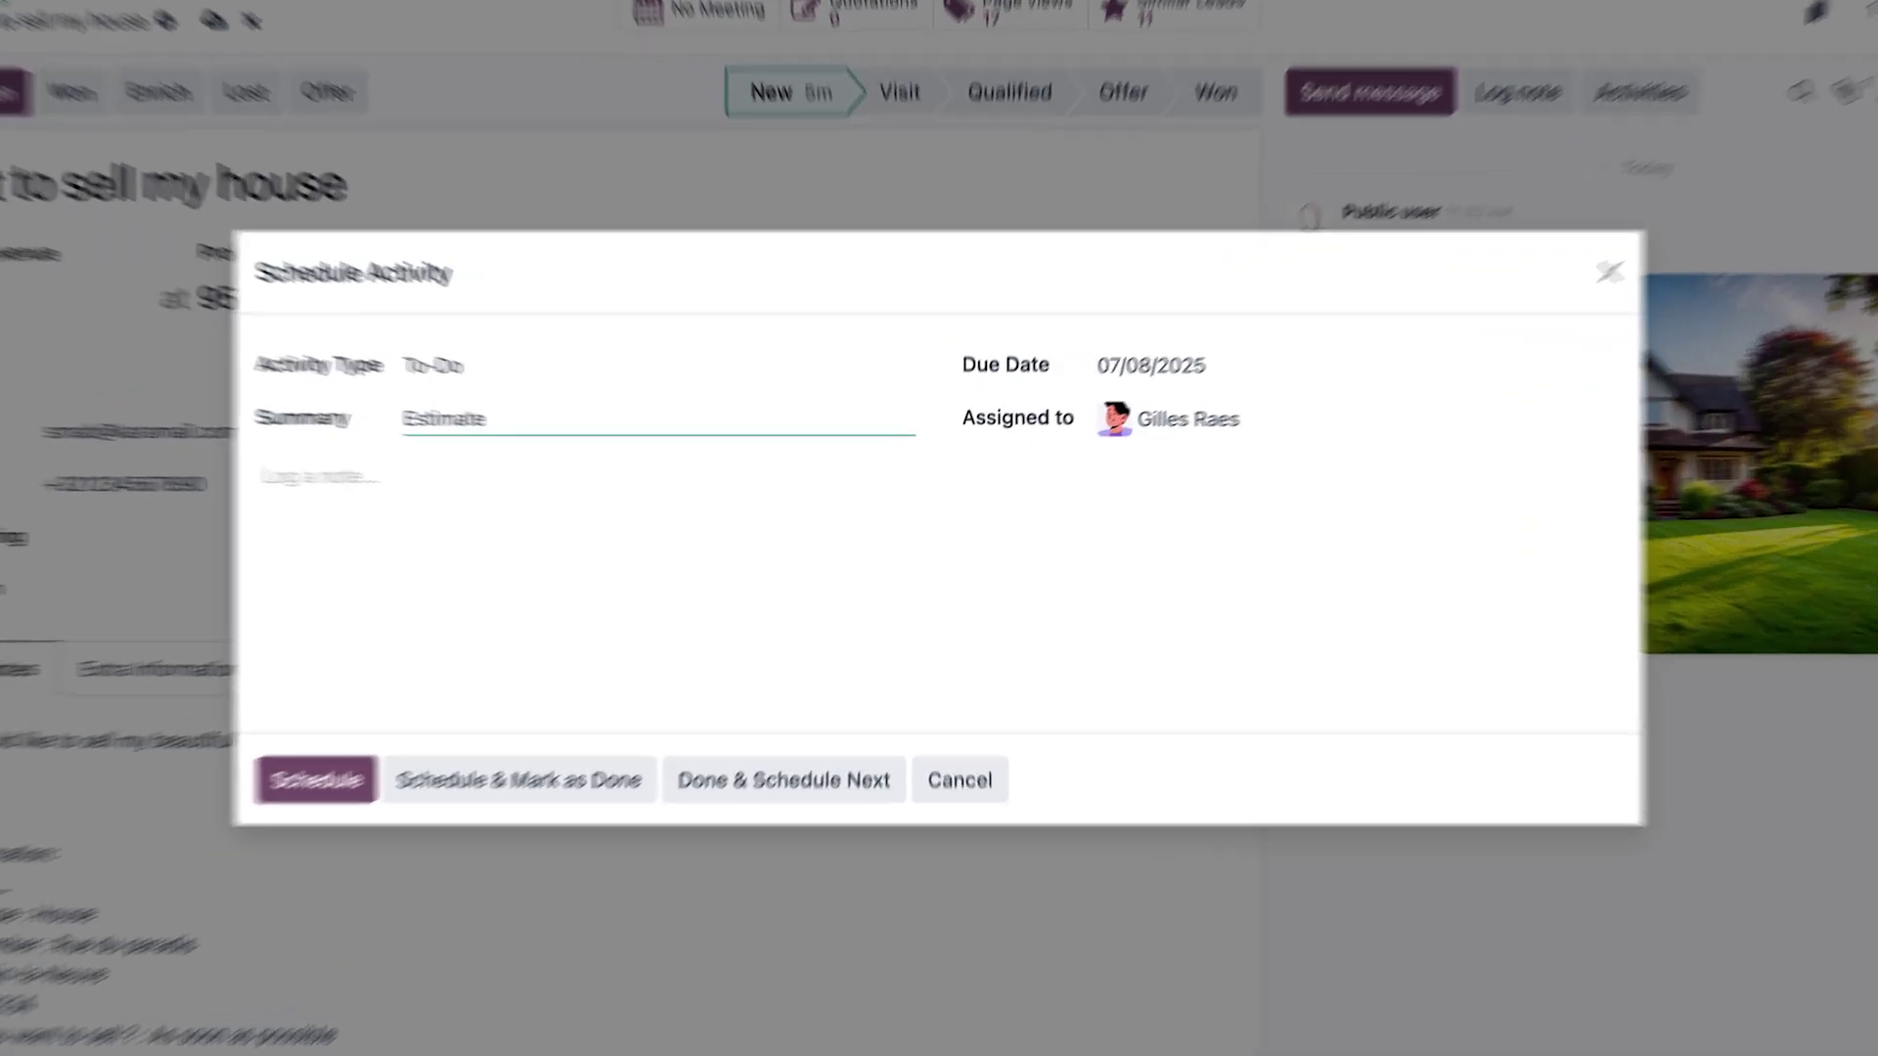
click(707, 489)
text(Estimate Sarah's house asap.)
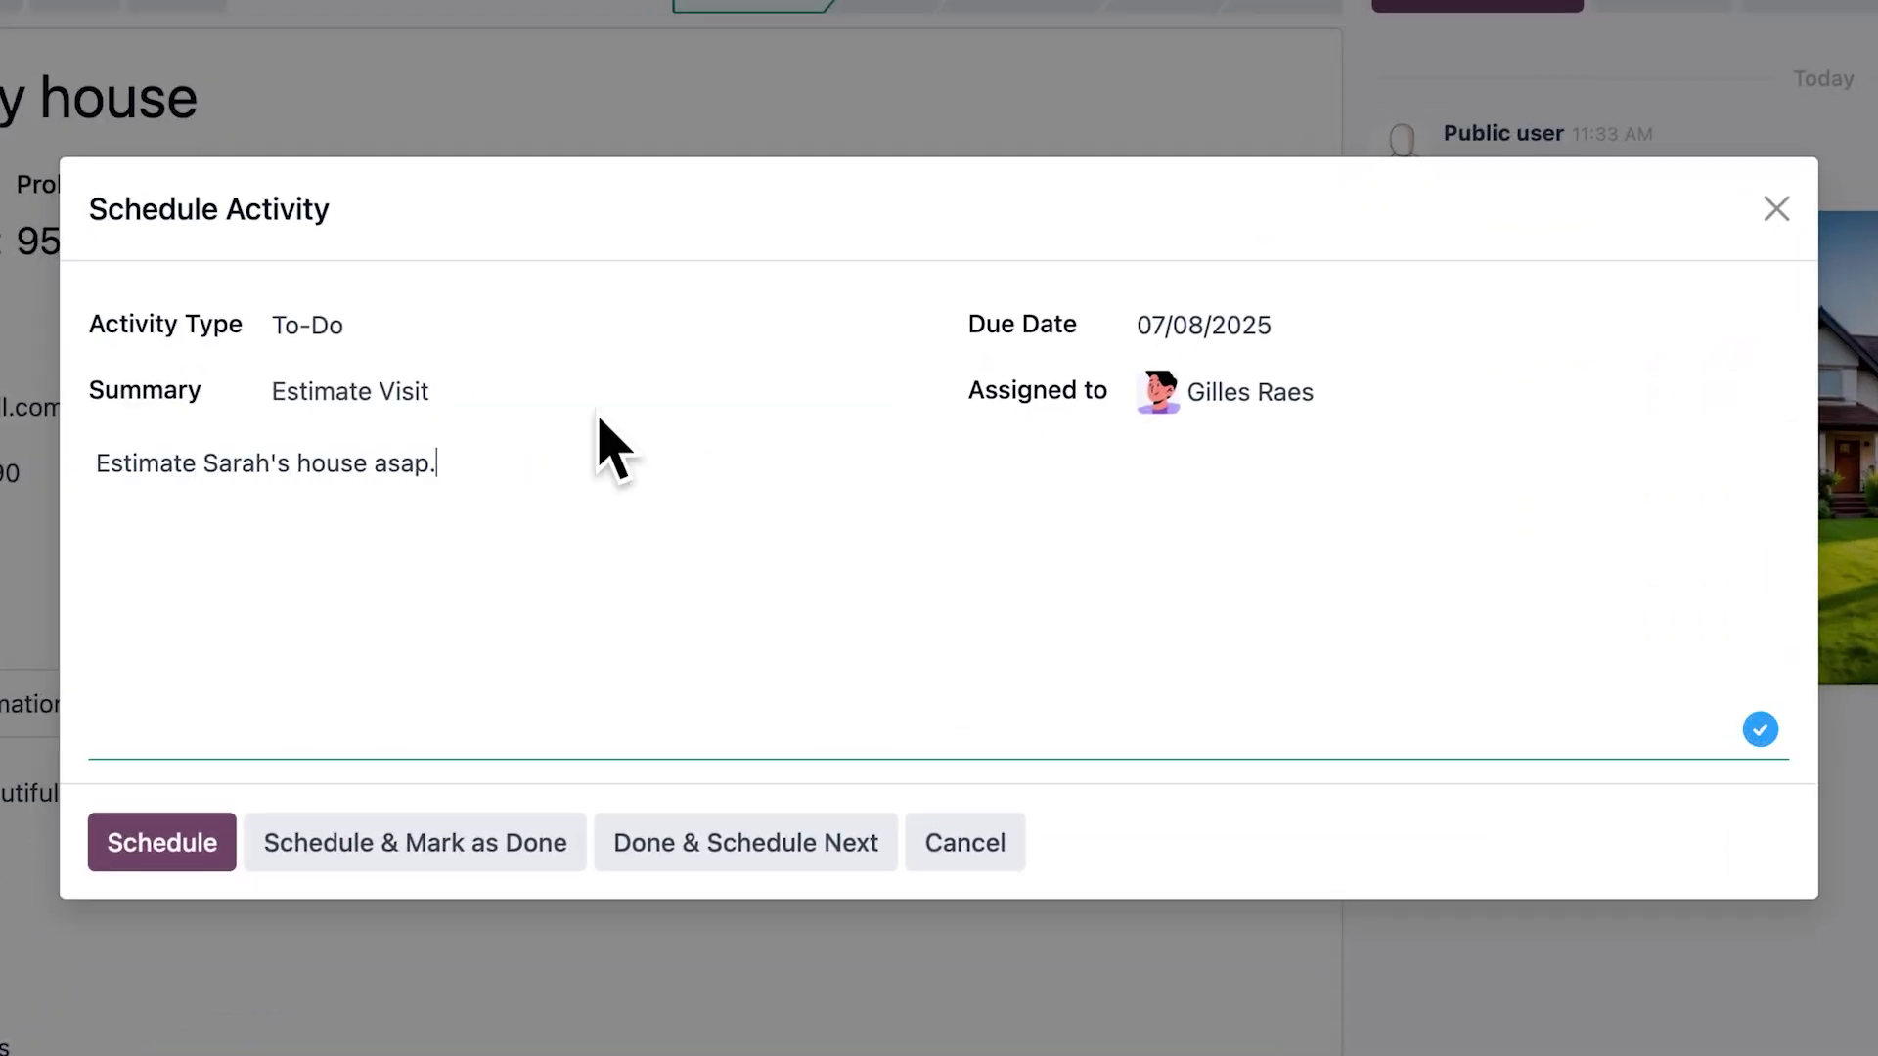
click(220, 847)
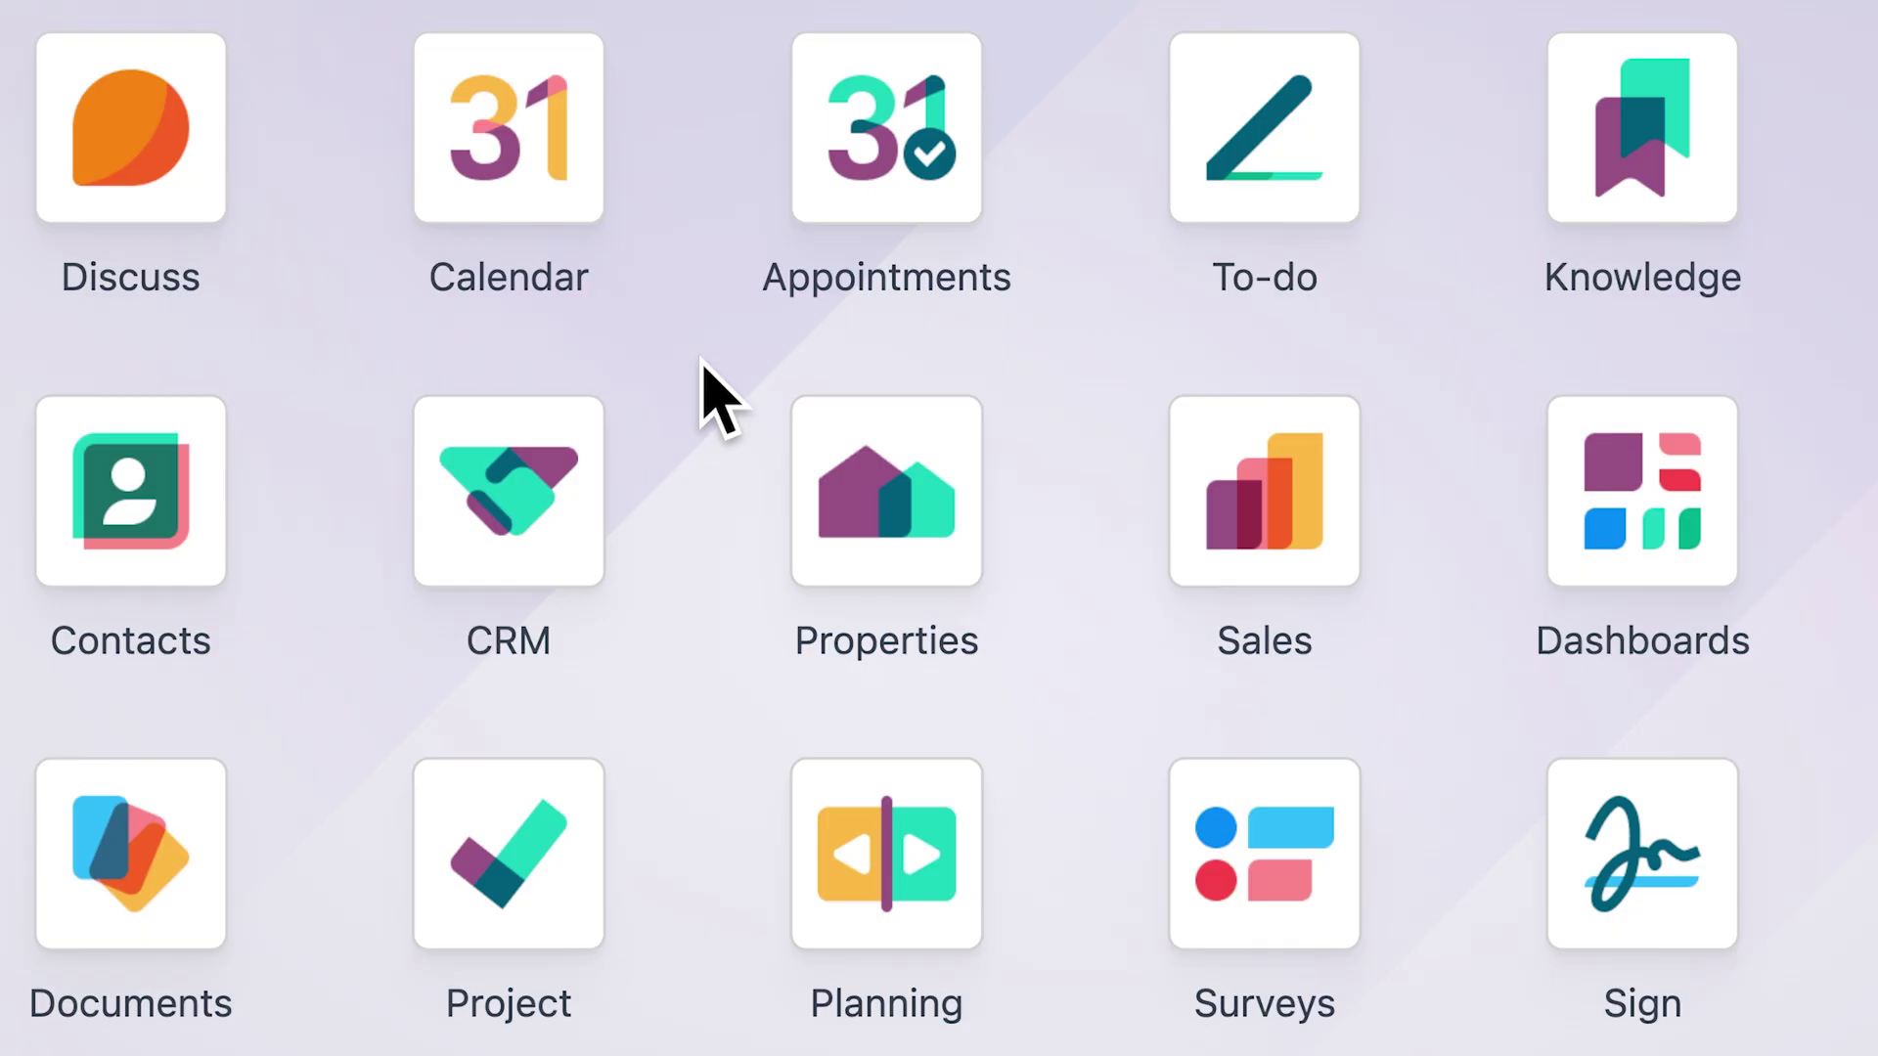
Create a new property 'Stunning cottage with garden' priced 400,000 €
click(794, 407)
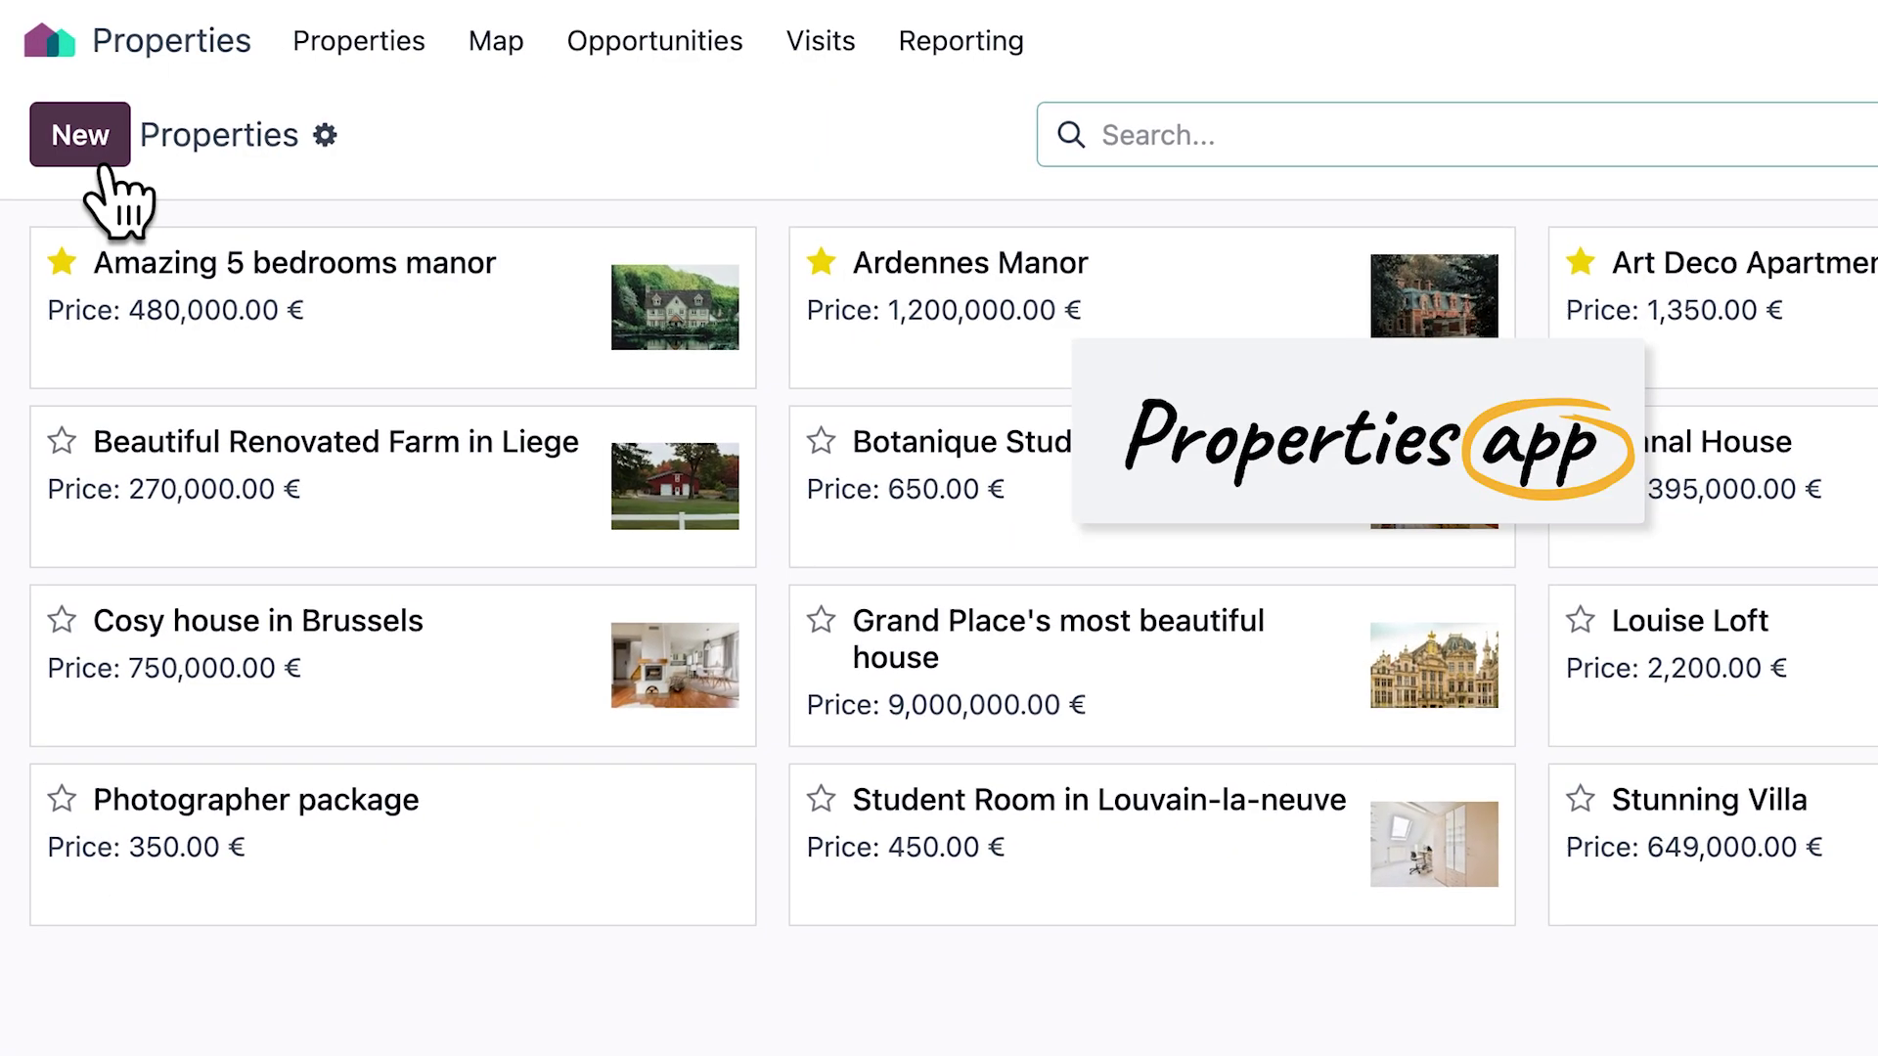
click(103, 164)
text(Stunning cottage with garden)
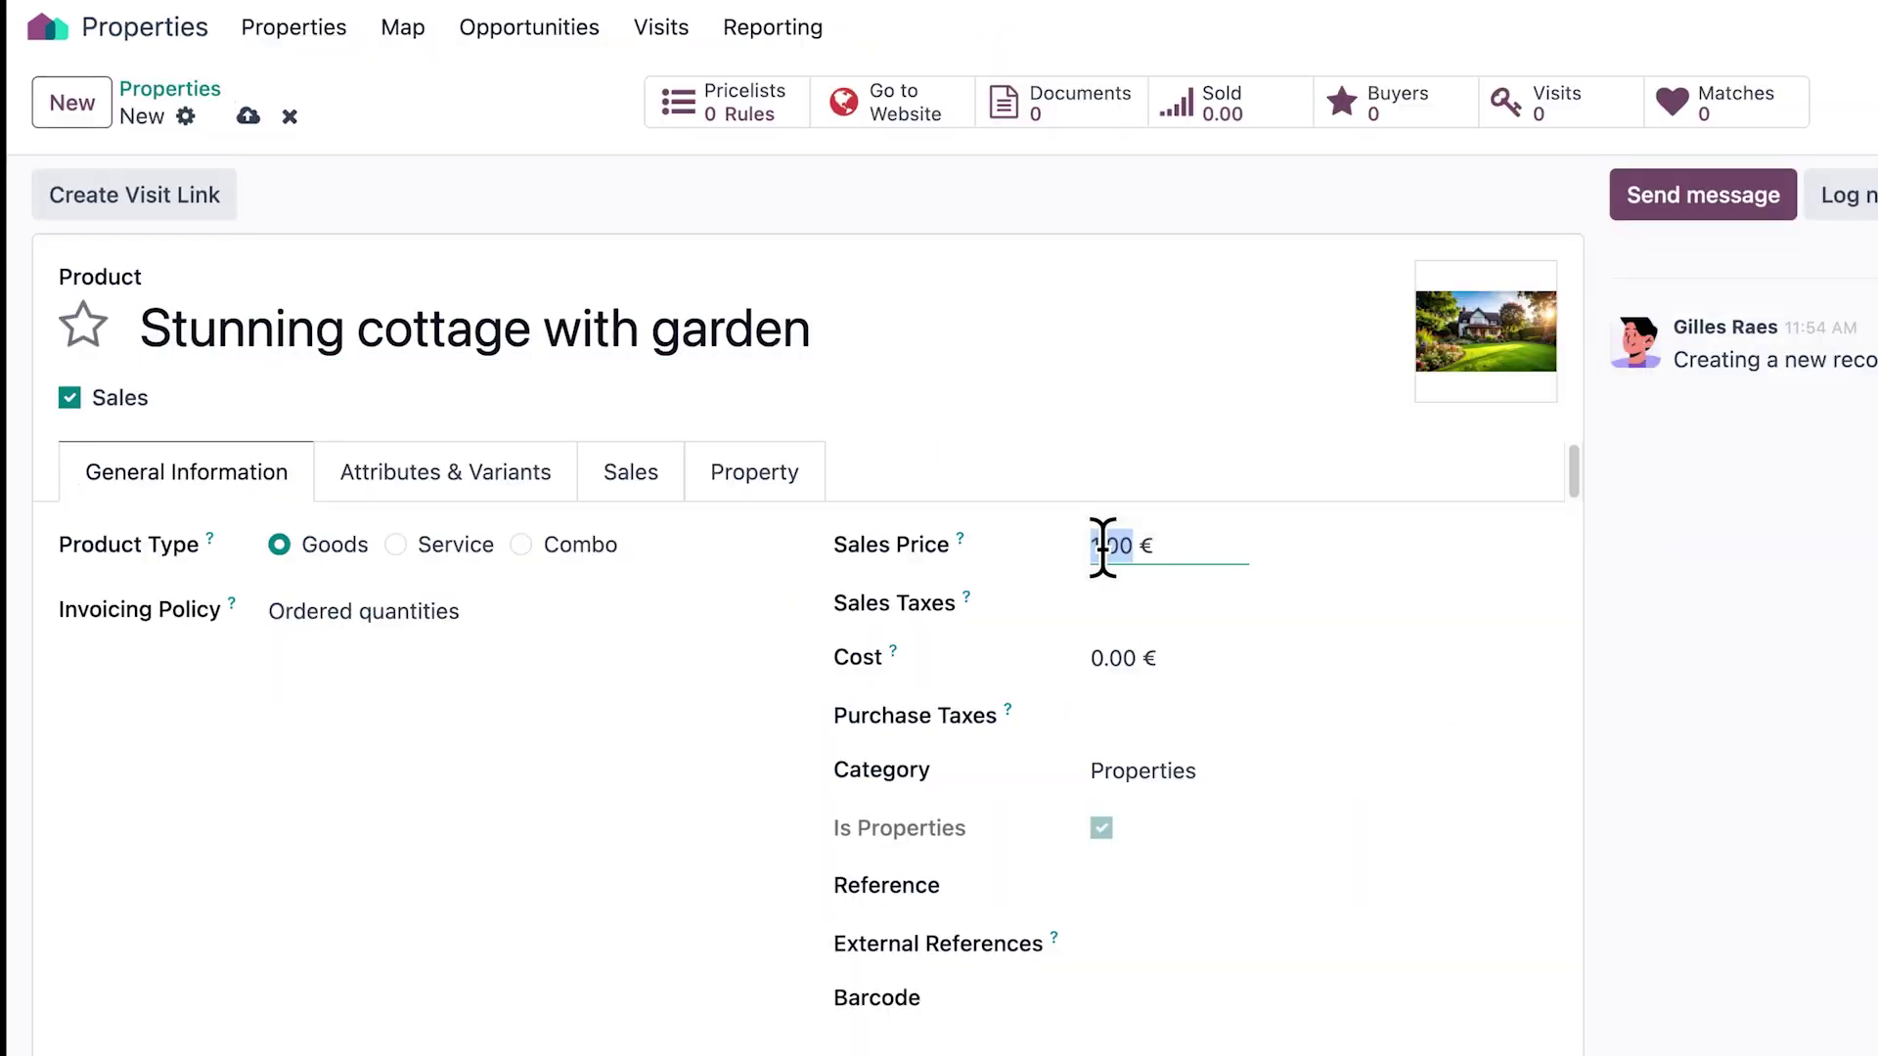
Add a Region attribute with the value Walloon Brabant to the cottage
click(536, 494)
click(167, 593)
click(236, 633)
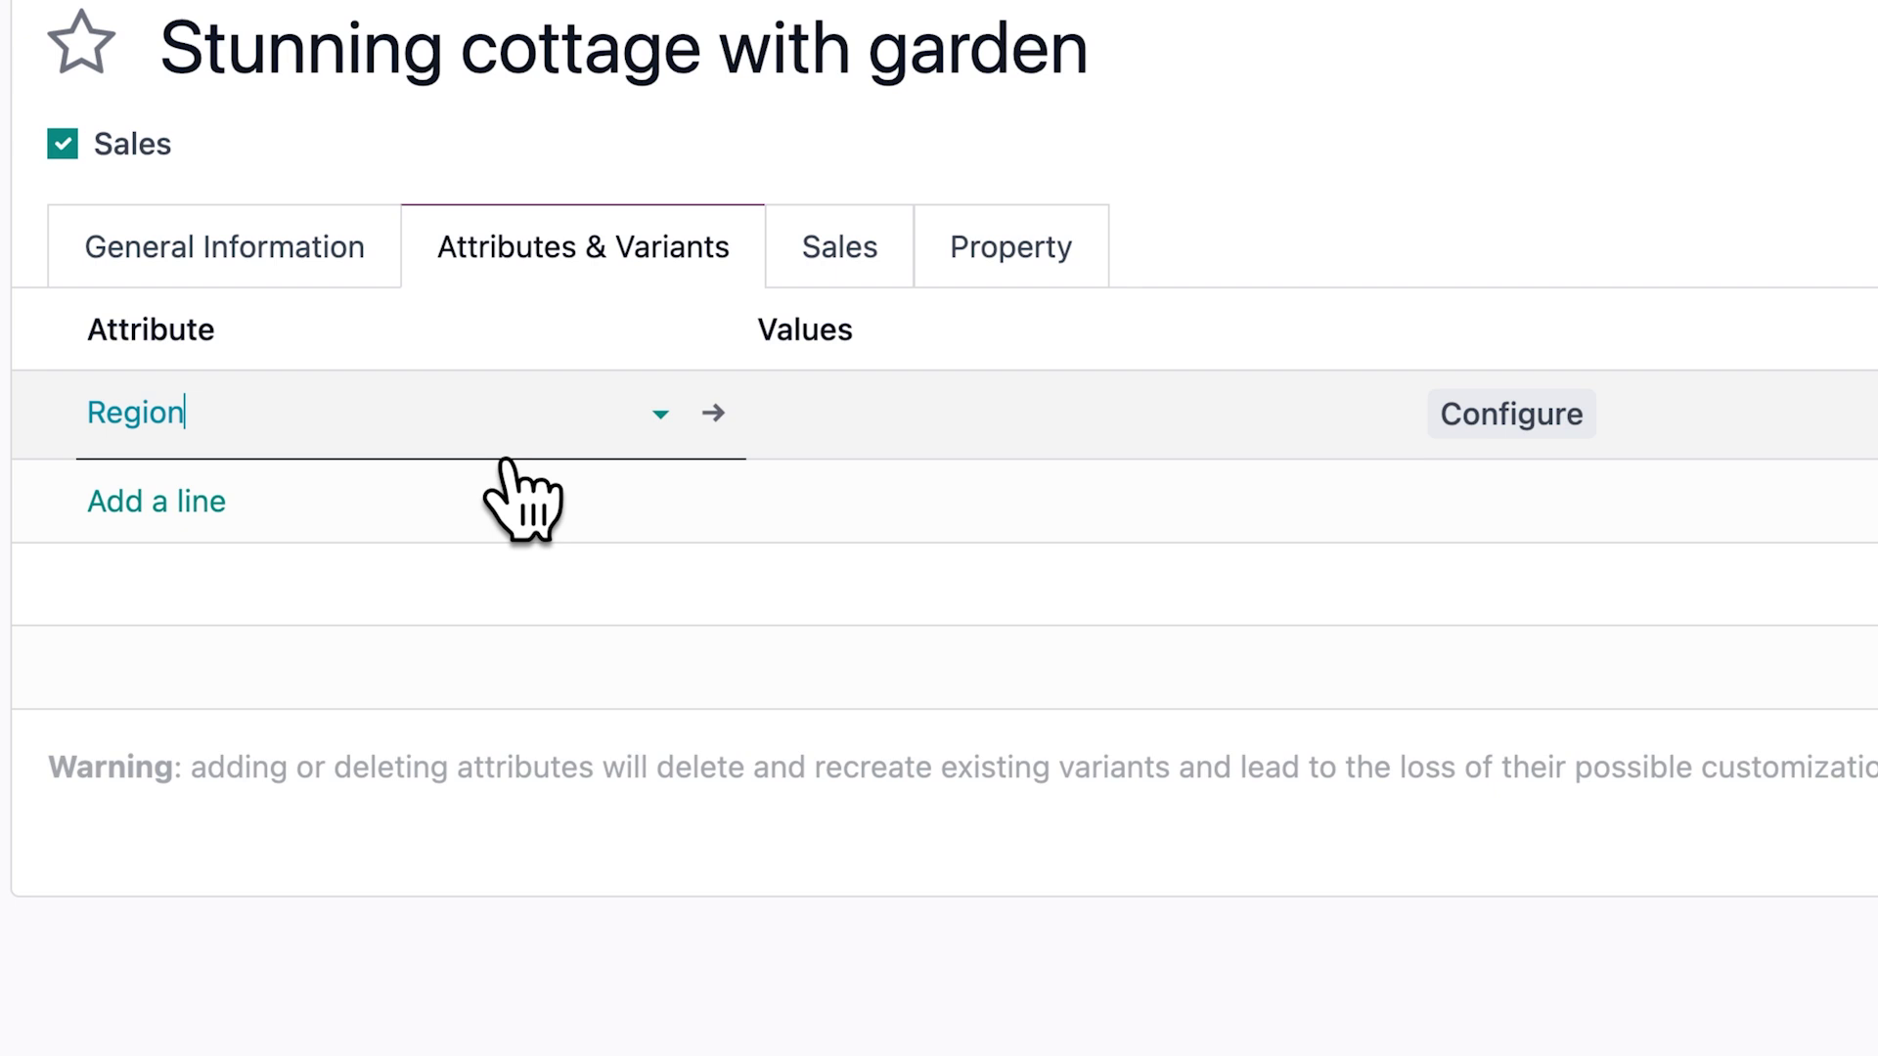
click(1110, 410)
click(1085, 478)
Add attribute lines Bedrooms = 3 and Garden = Yes to the cottage
click(210, 499)
click(293, 620)
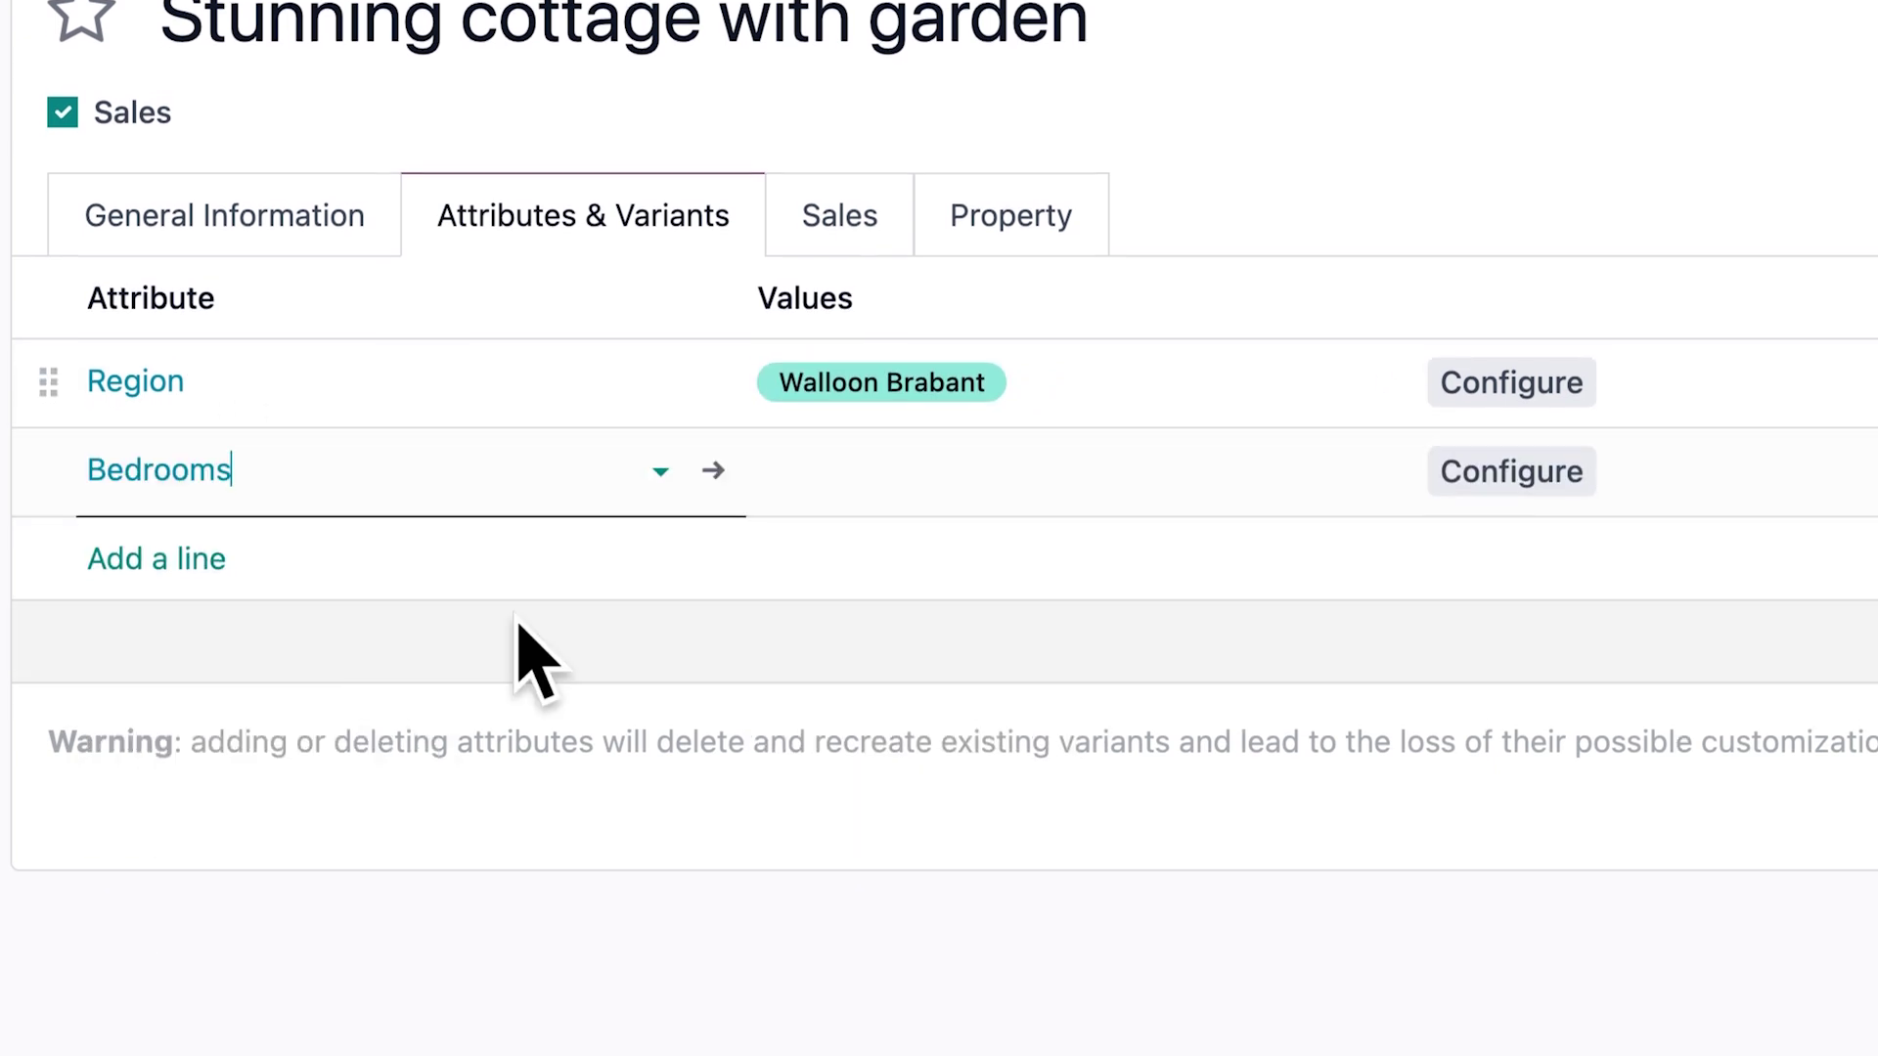
click(831, 470)
click(939, 717)
click(196, 559)
click(181, 694)
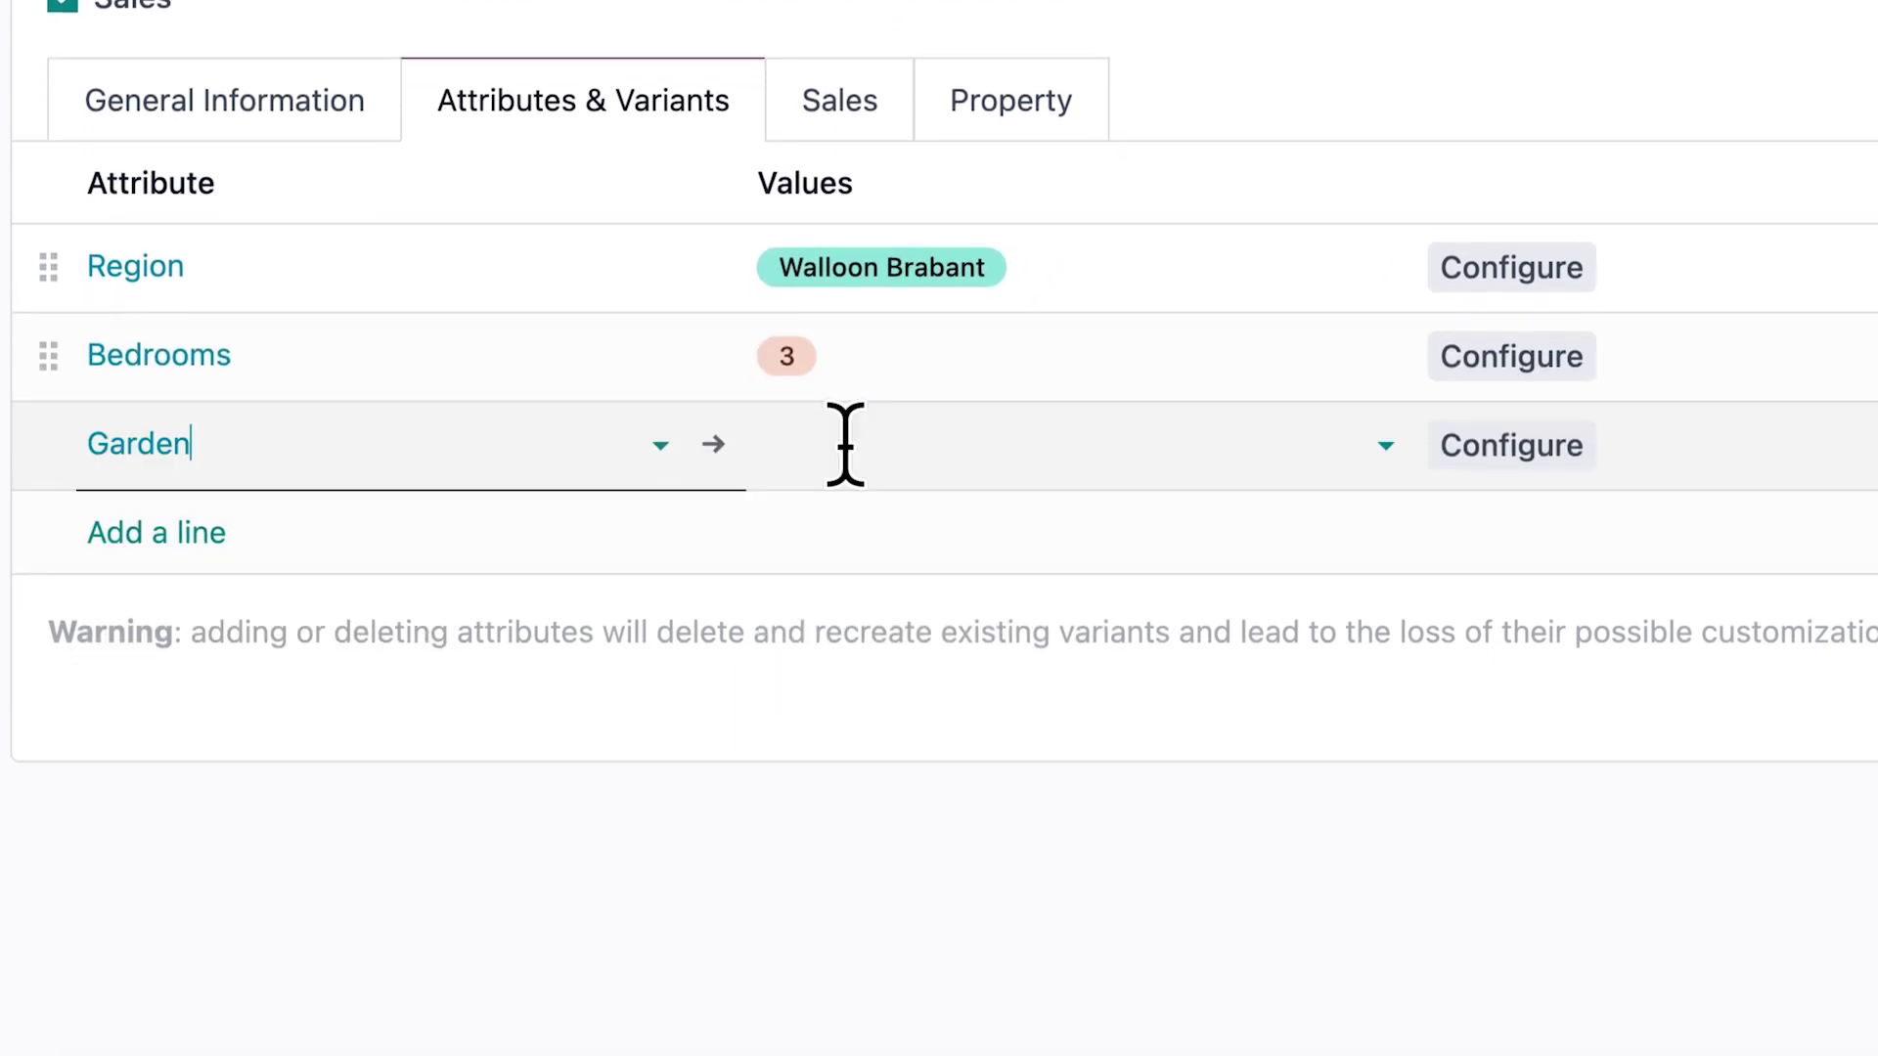
click(845, 445)
Add the Available attribute set to Instantly and review the sales settings
click(929, 518)
click(186, 532)
click(293, 960)
click(1002, 531)
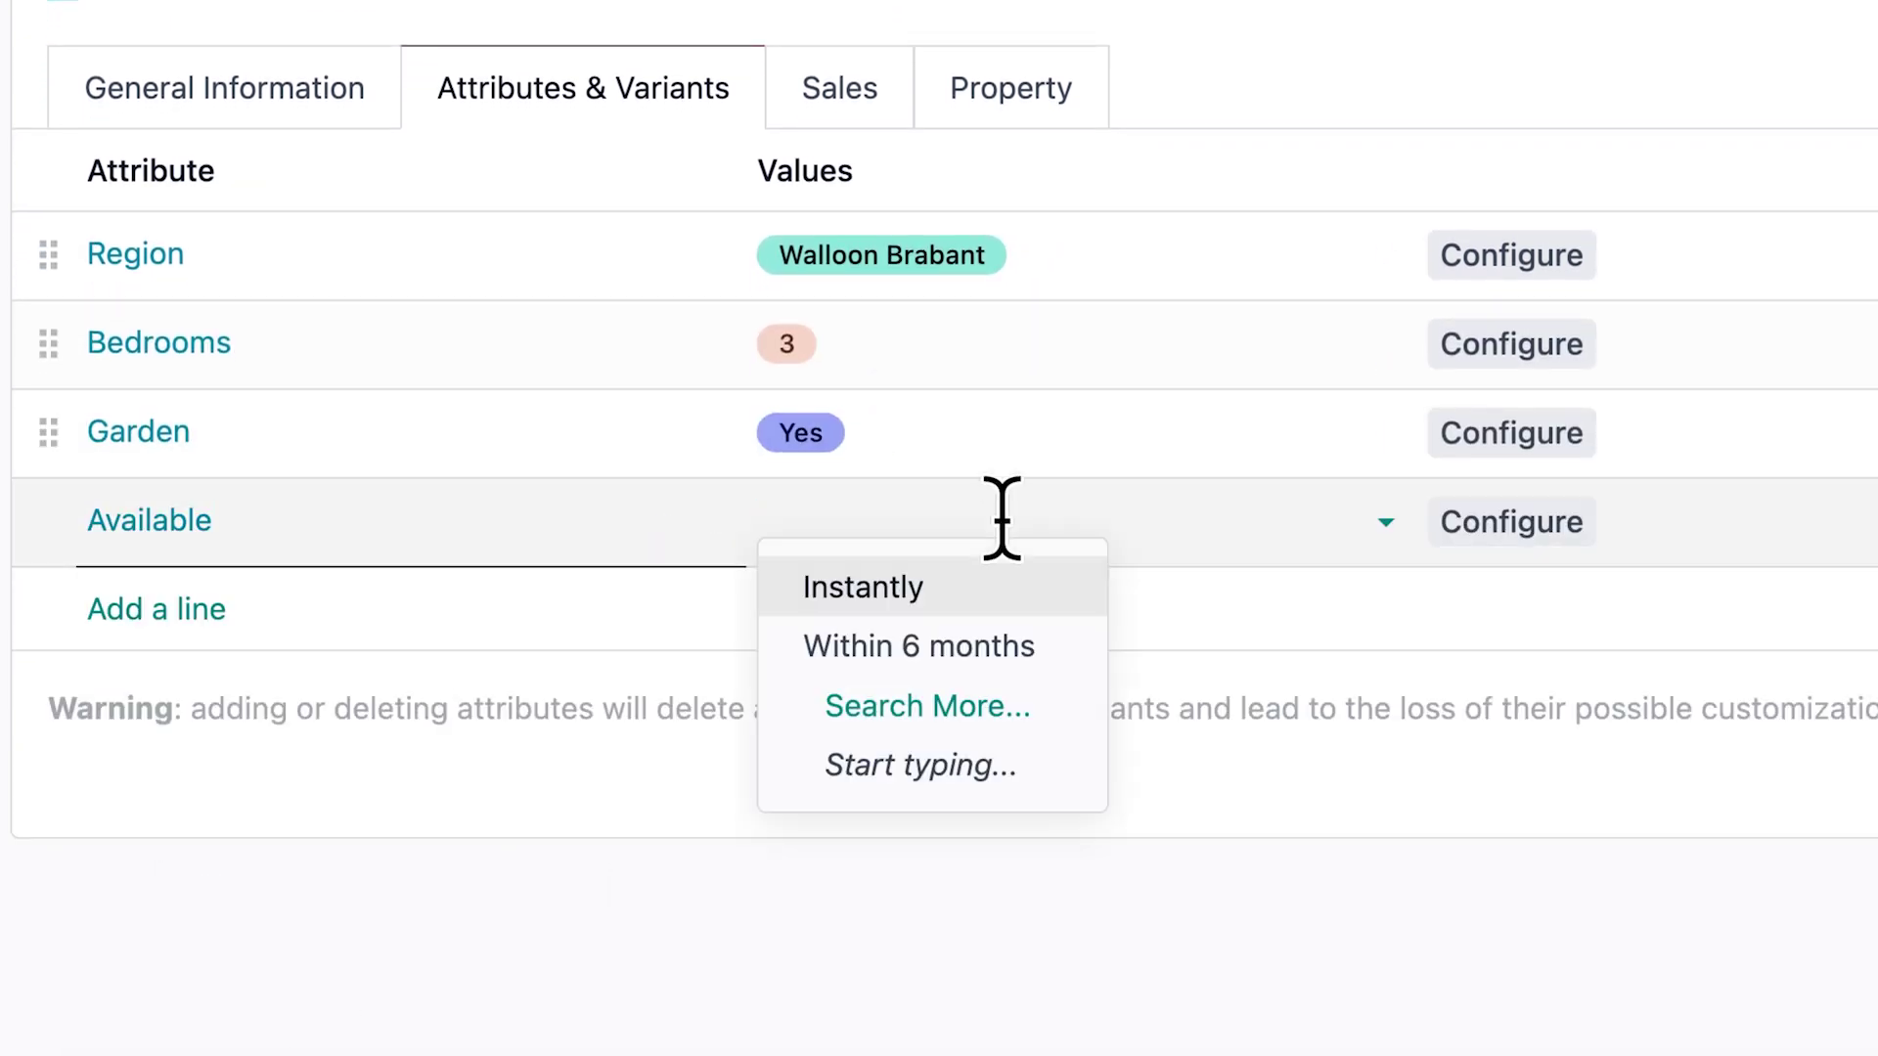
click(1017, 585)
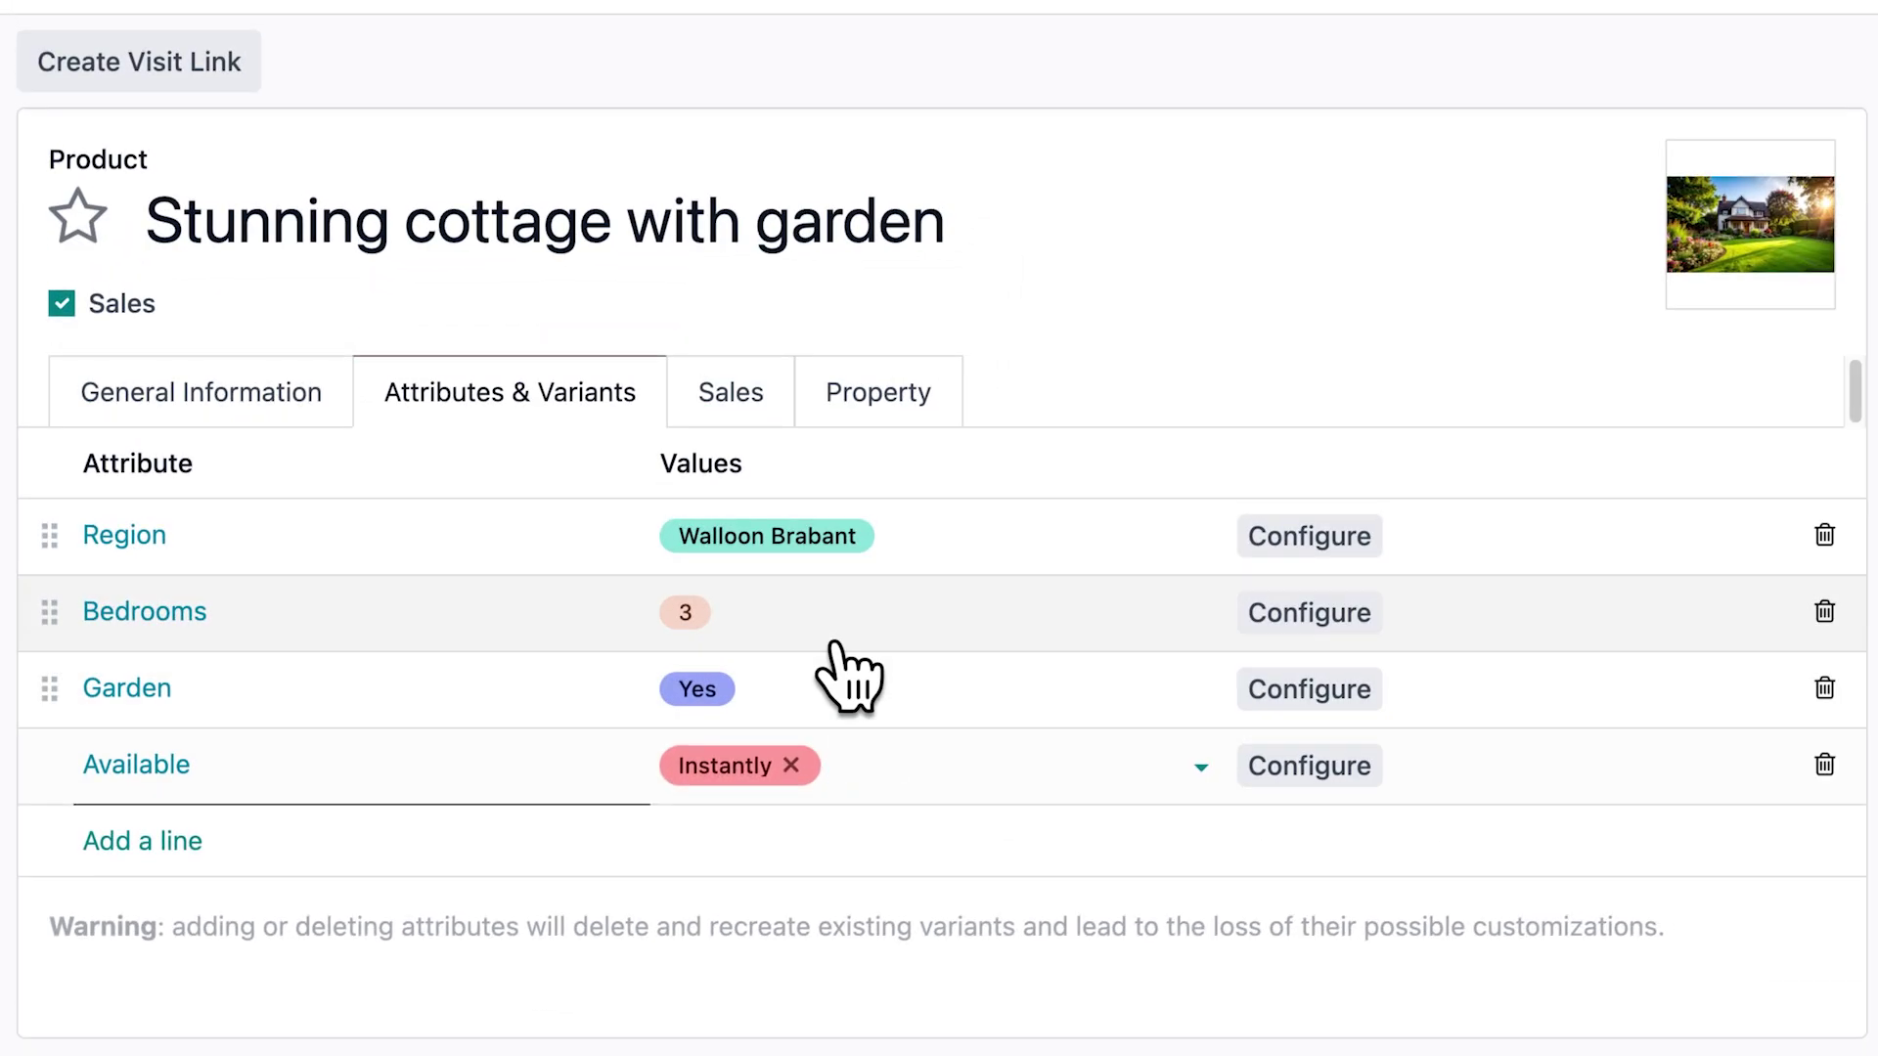
click(768, 415)
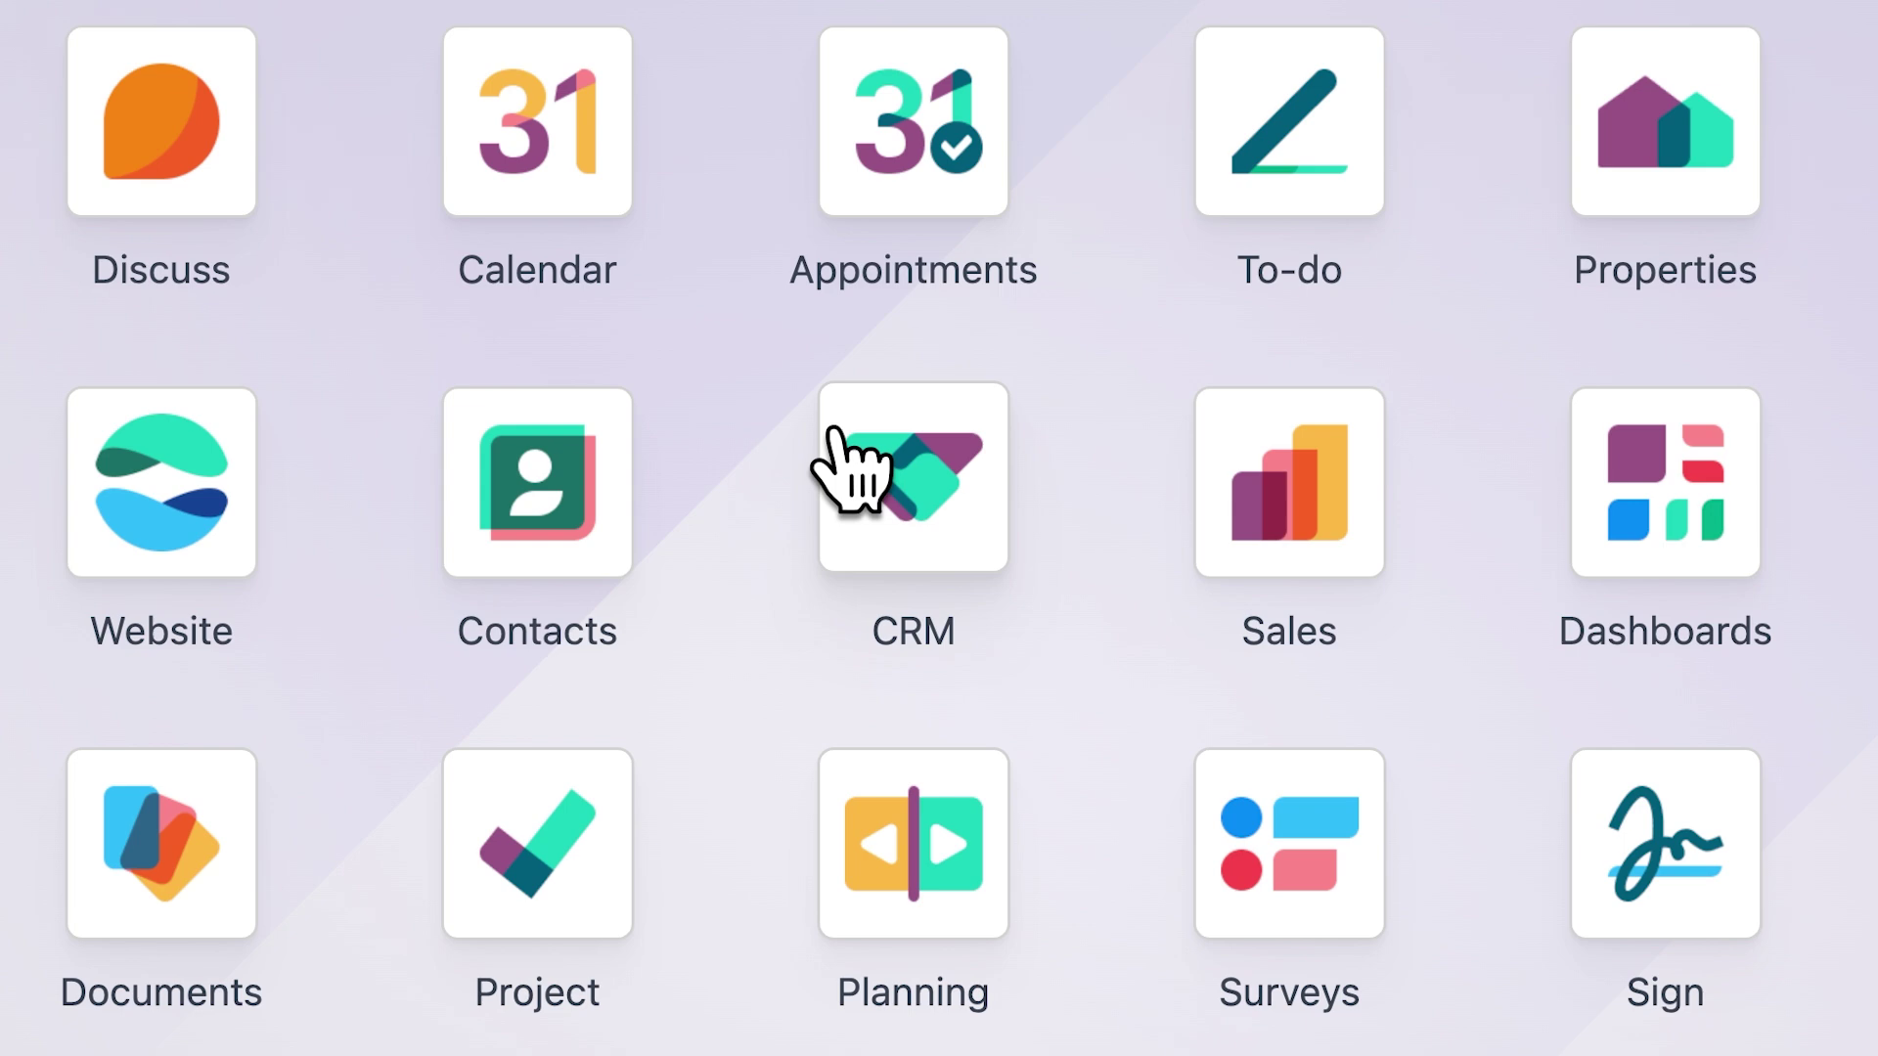
Move the house-selling lead to the Qualified stage and open it
click(833, 431)
drag(885, 302, 1235, 334)
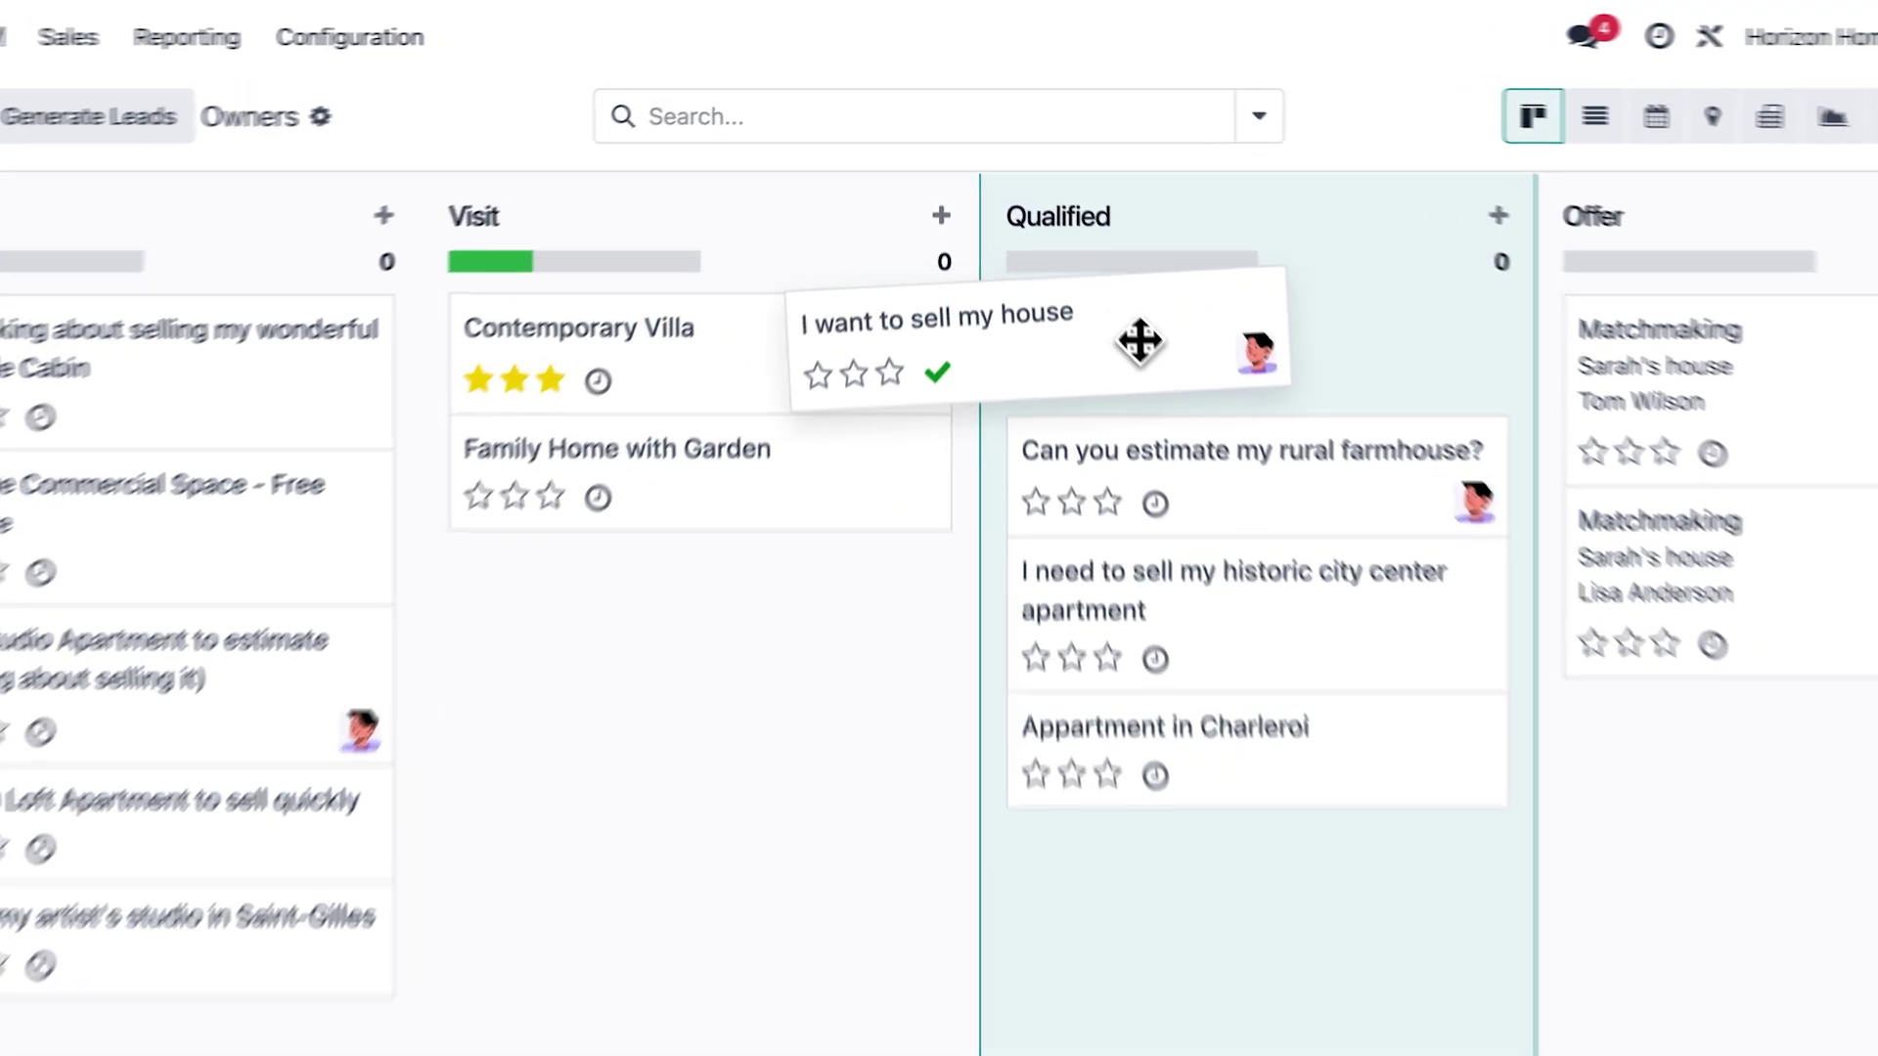
click(1320, 430)
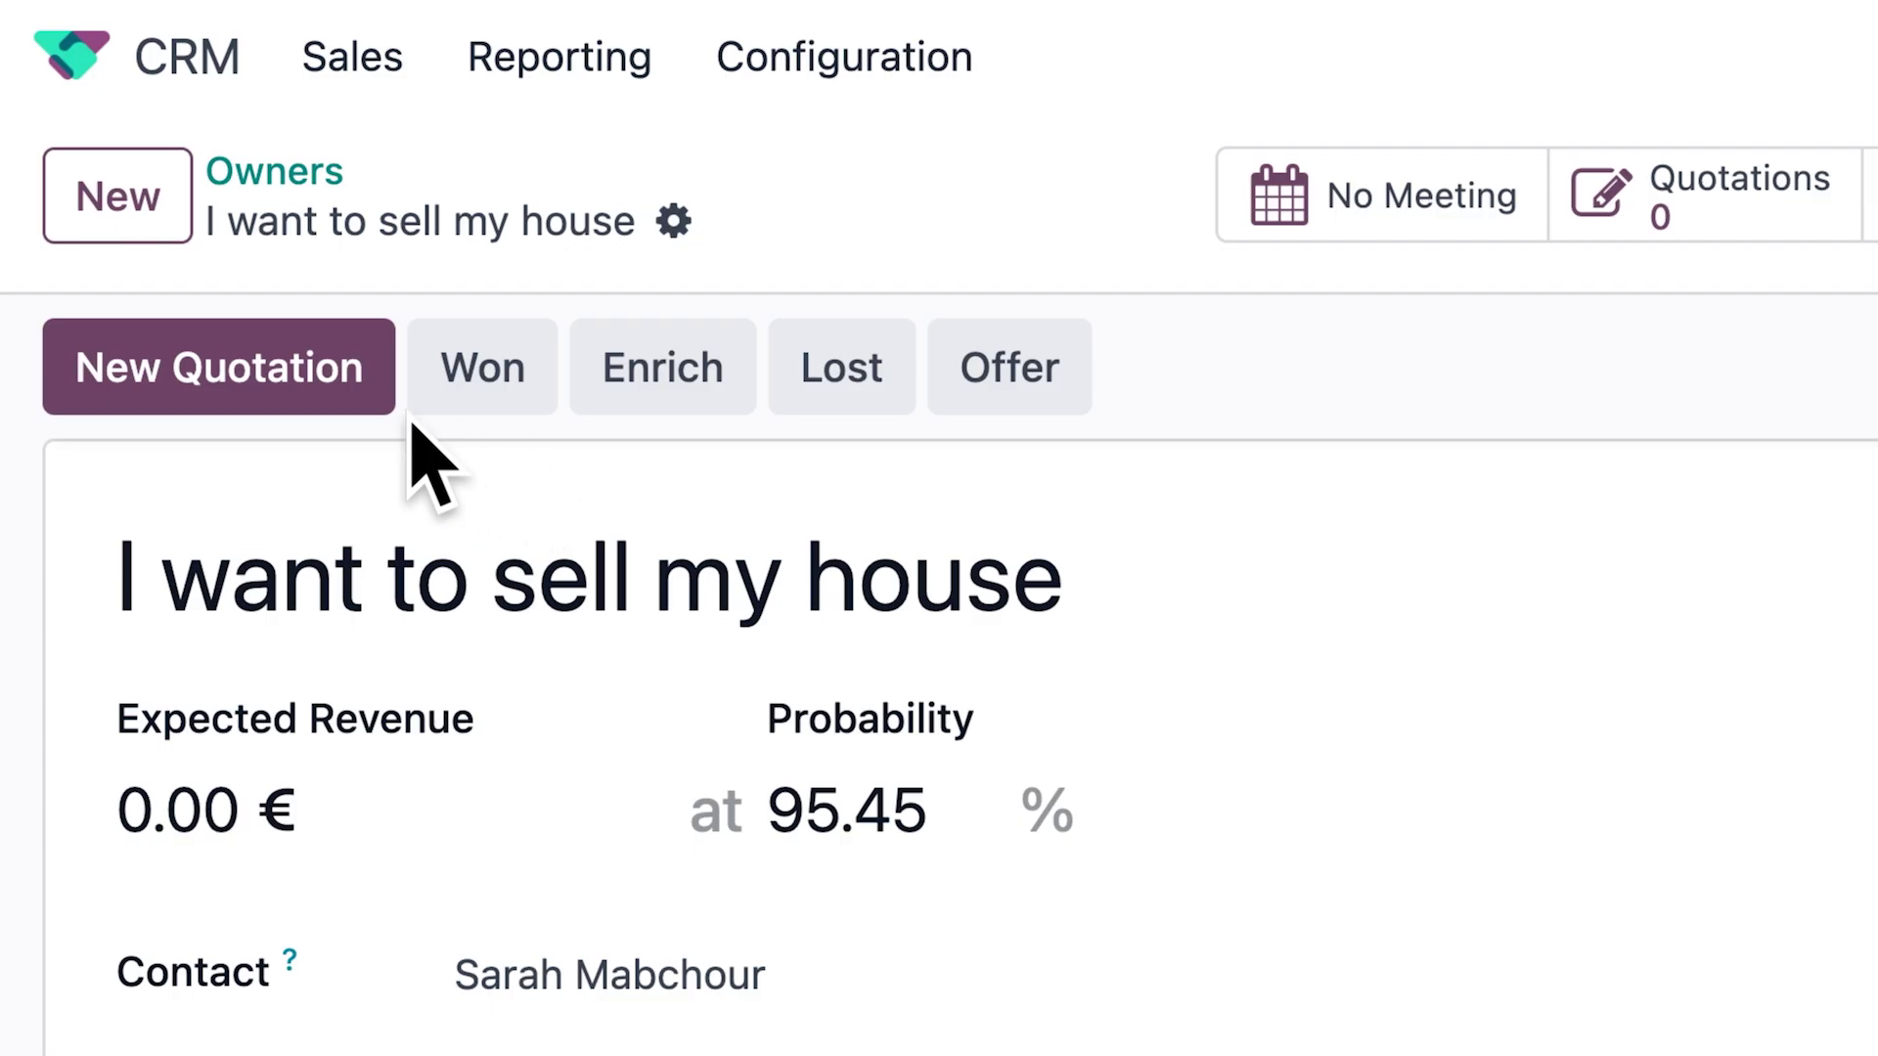
Start a quotation for the owner with Stunning cottage with garden at quantity 0.02
click(363, 399)
click(219, 649)
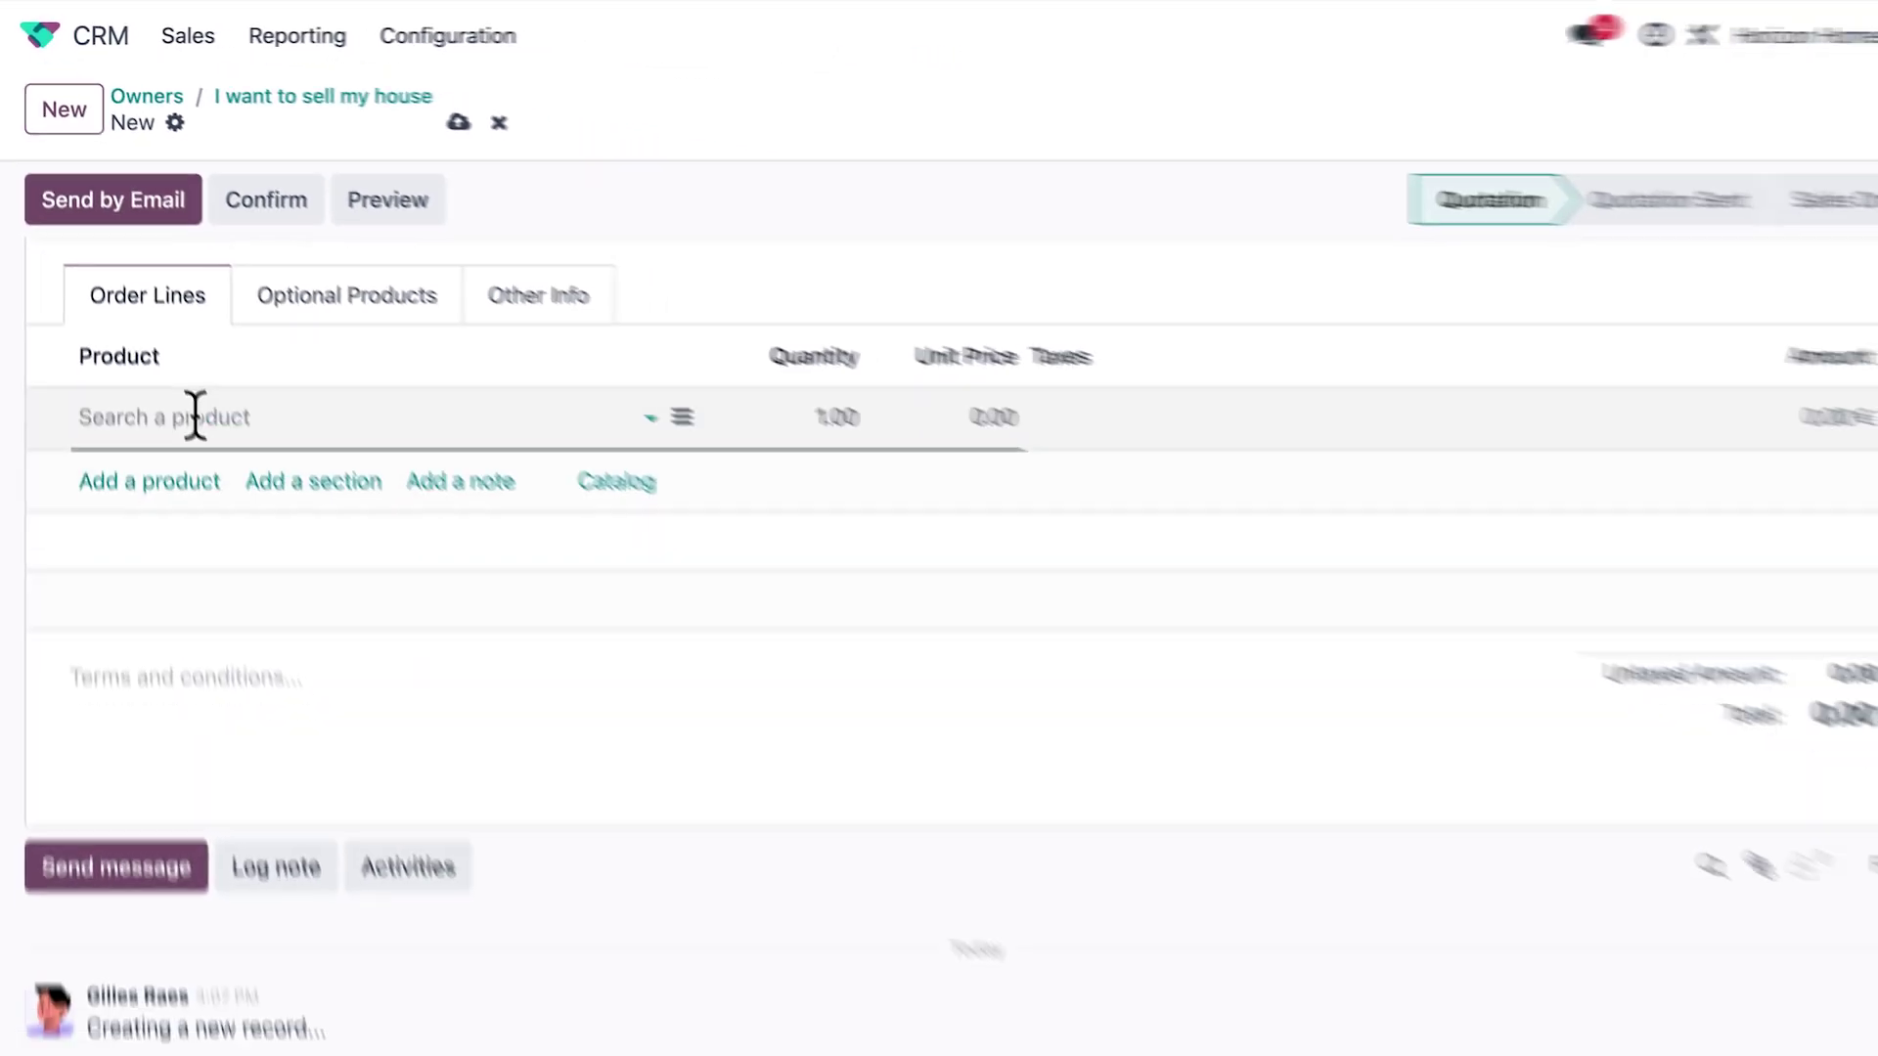
text(stunning)
key(Down)
key(Return)
text(0.02)
key(Return)
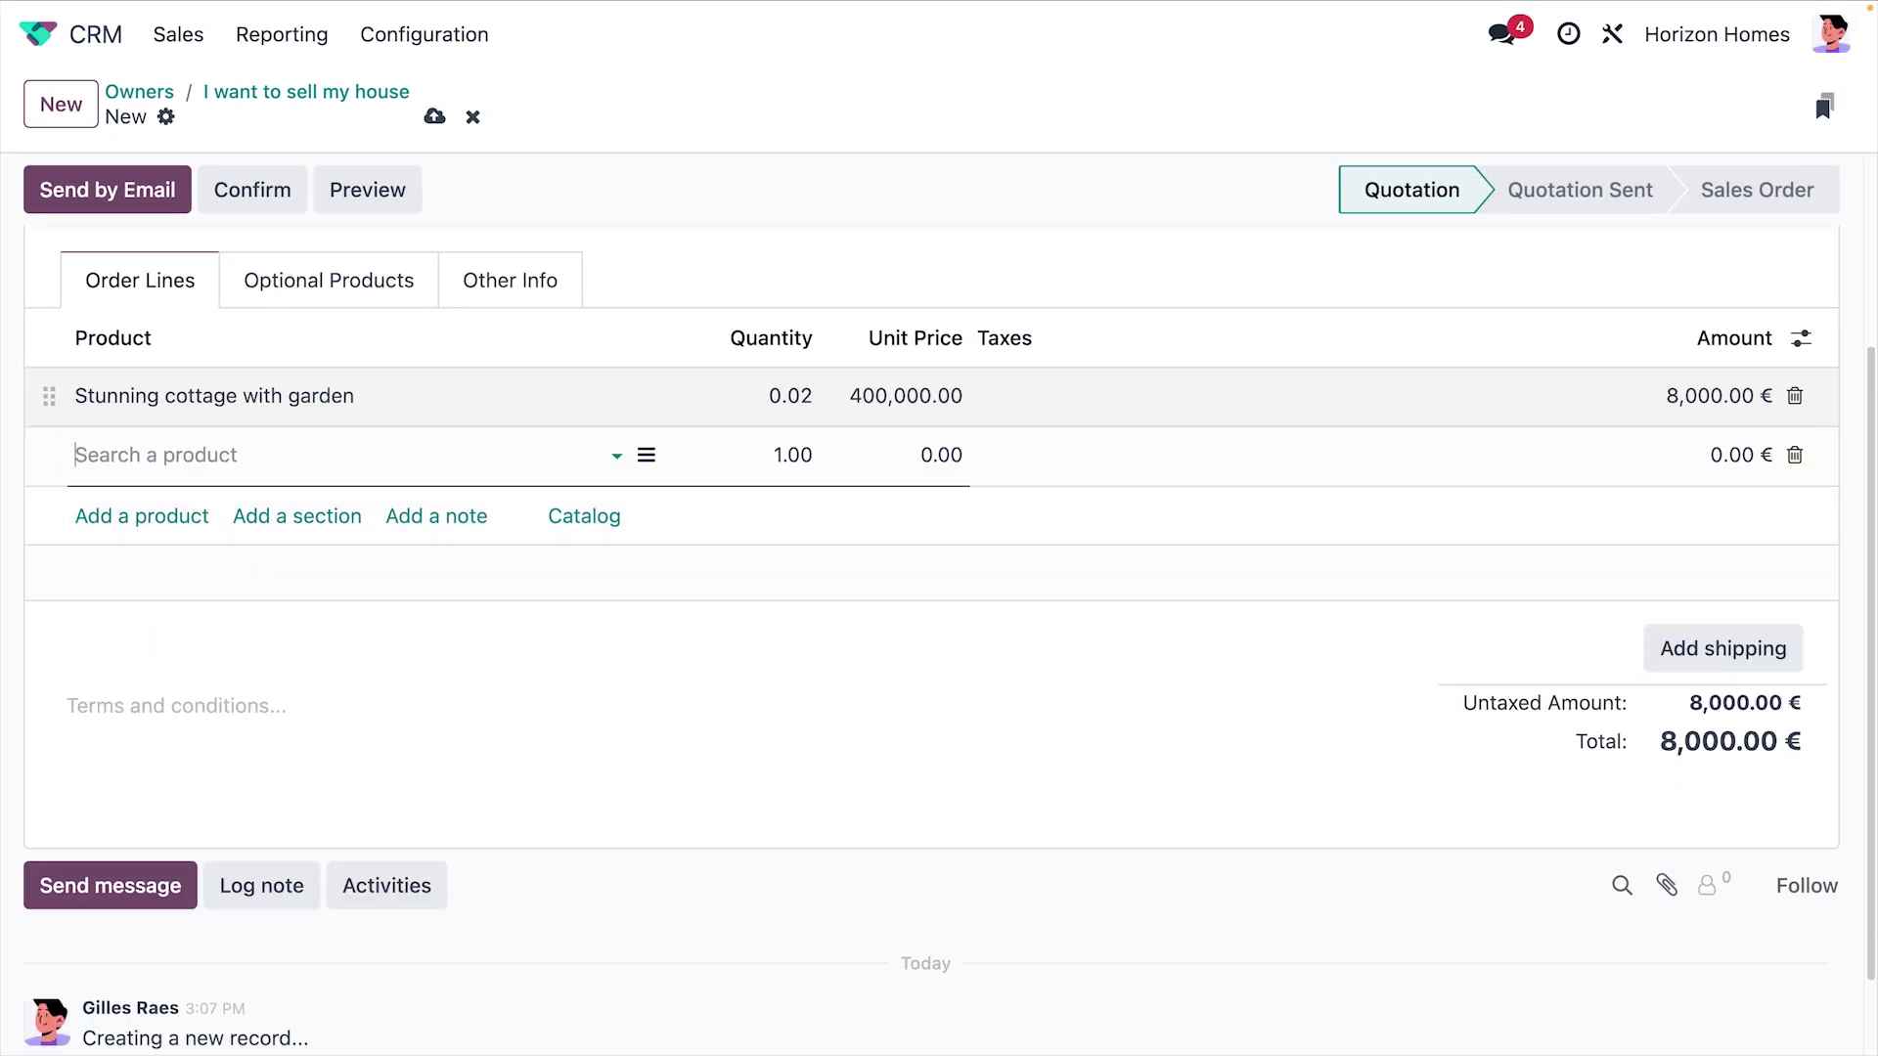
Add the Service Package line and email the quotation to the owner
text(serv)
key(Return)
key(Return)
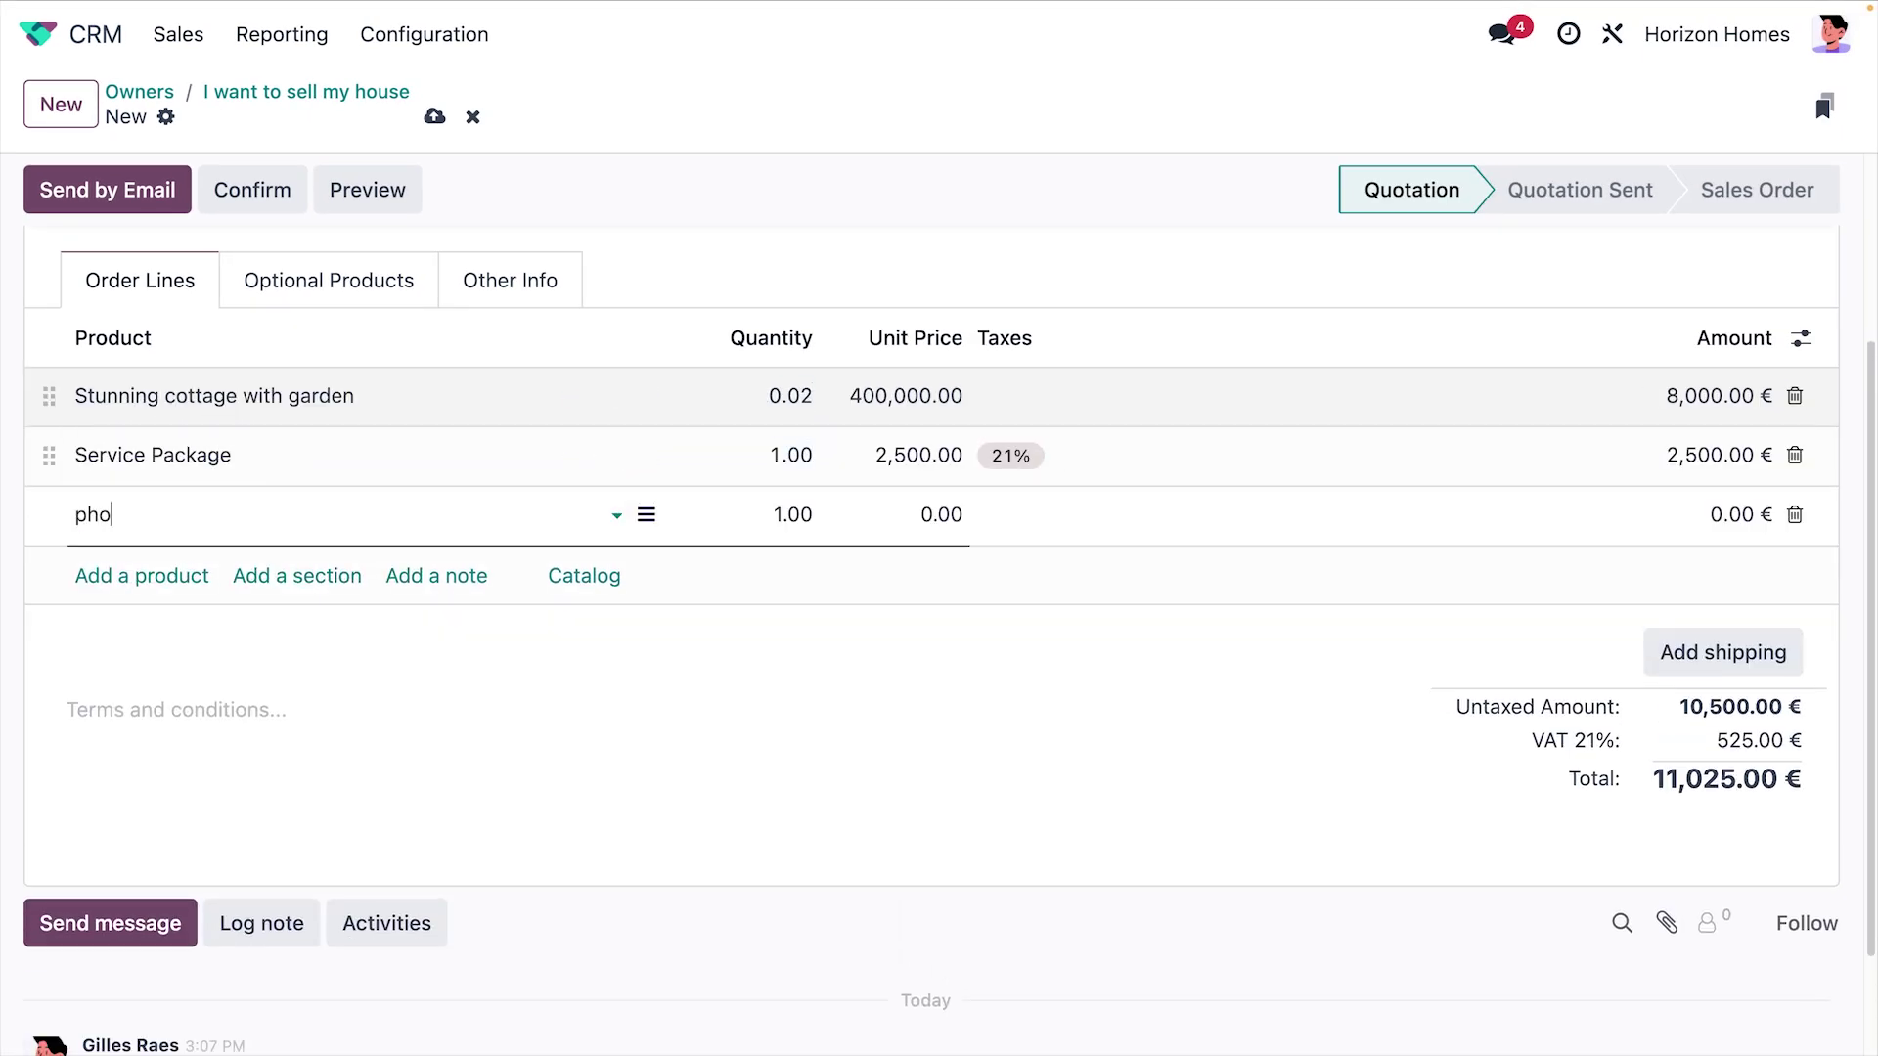
key(Return)
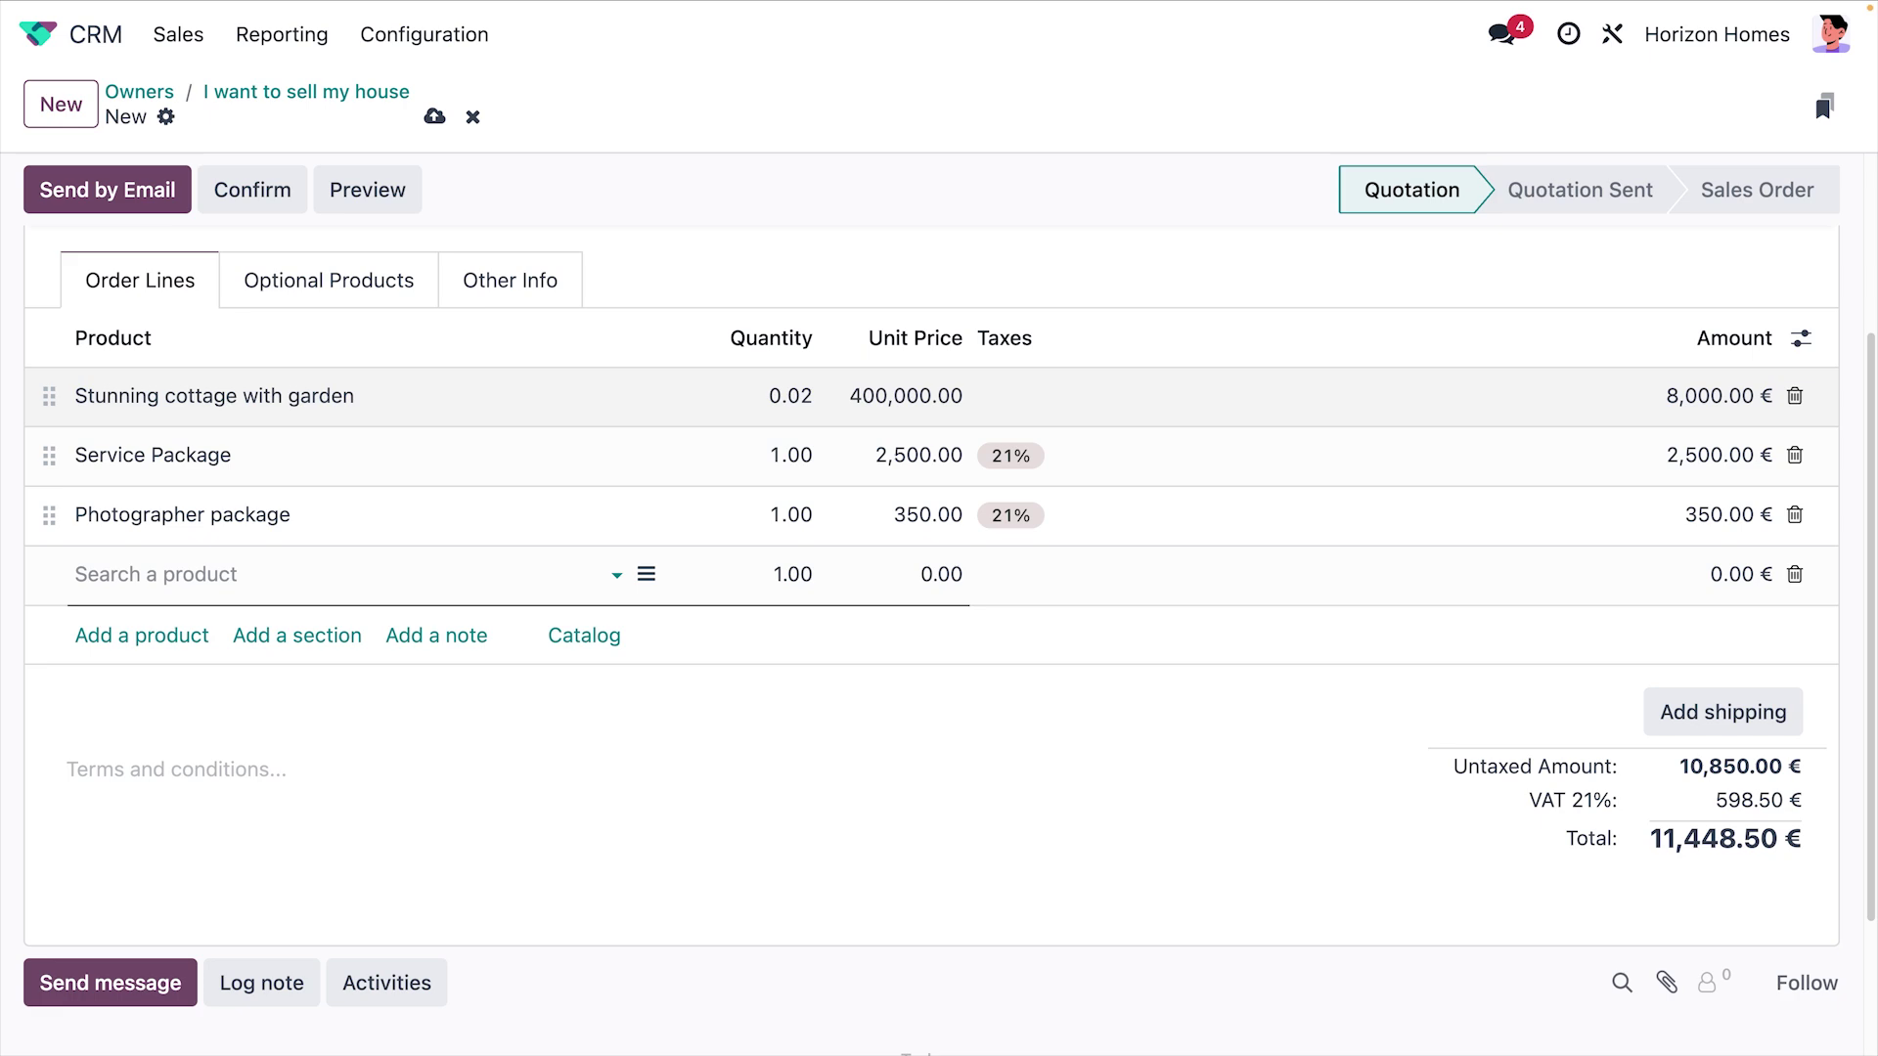
click(151, 225)
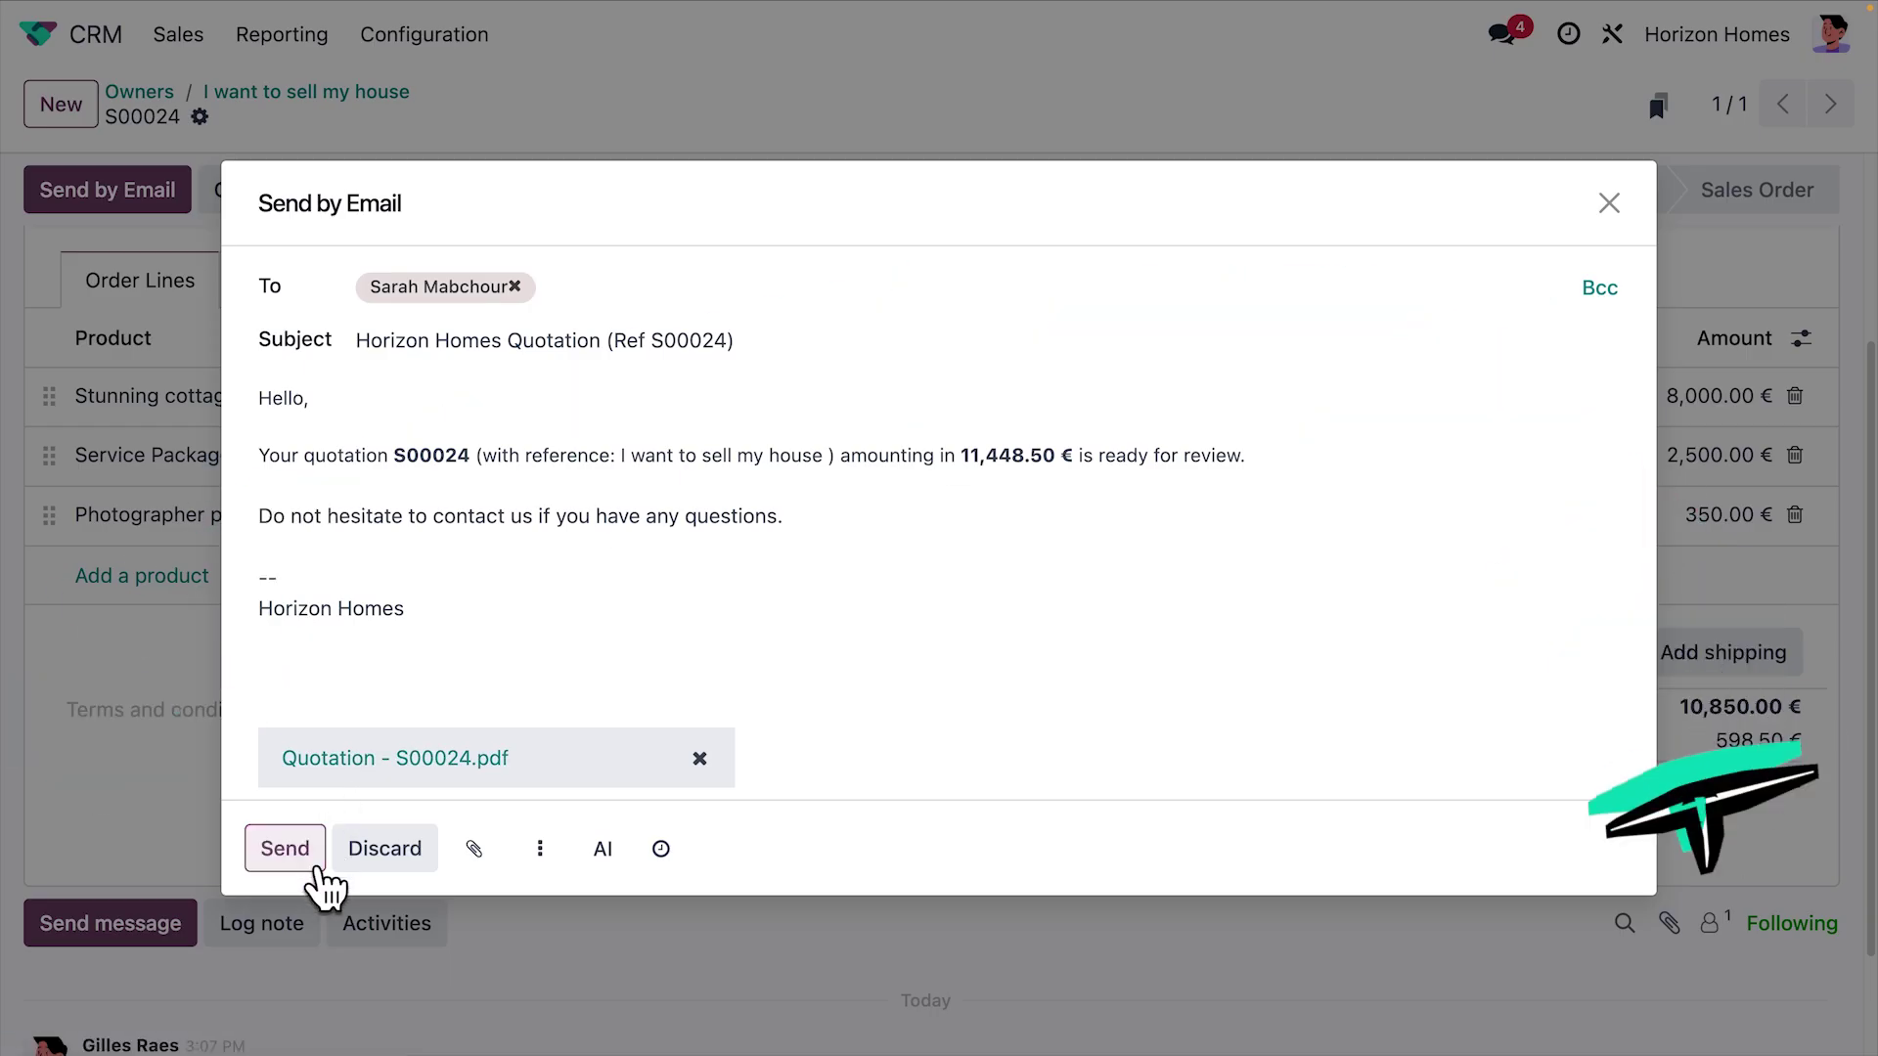
click(282, 848)
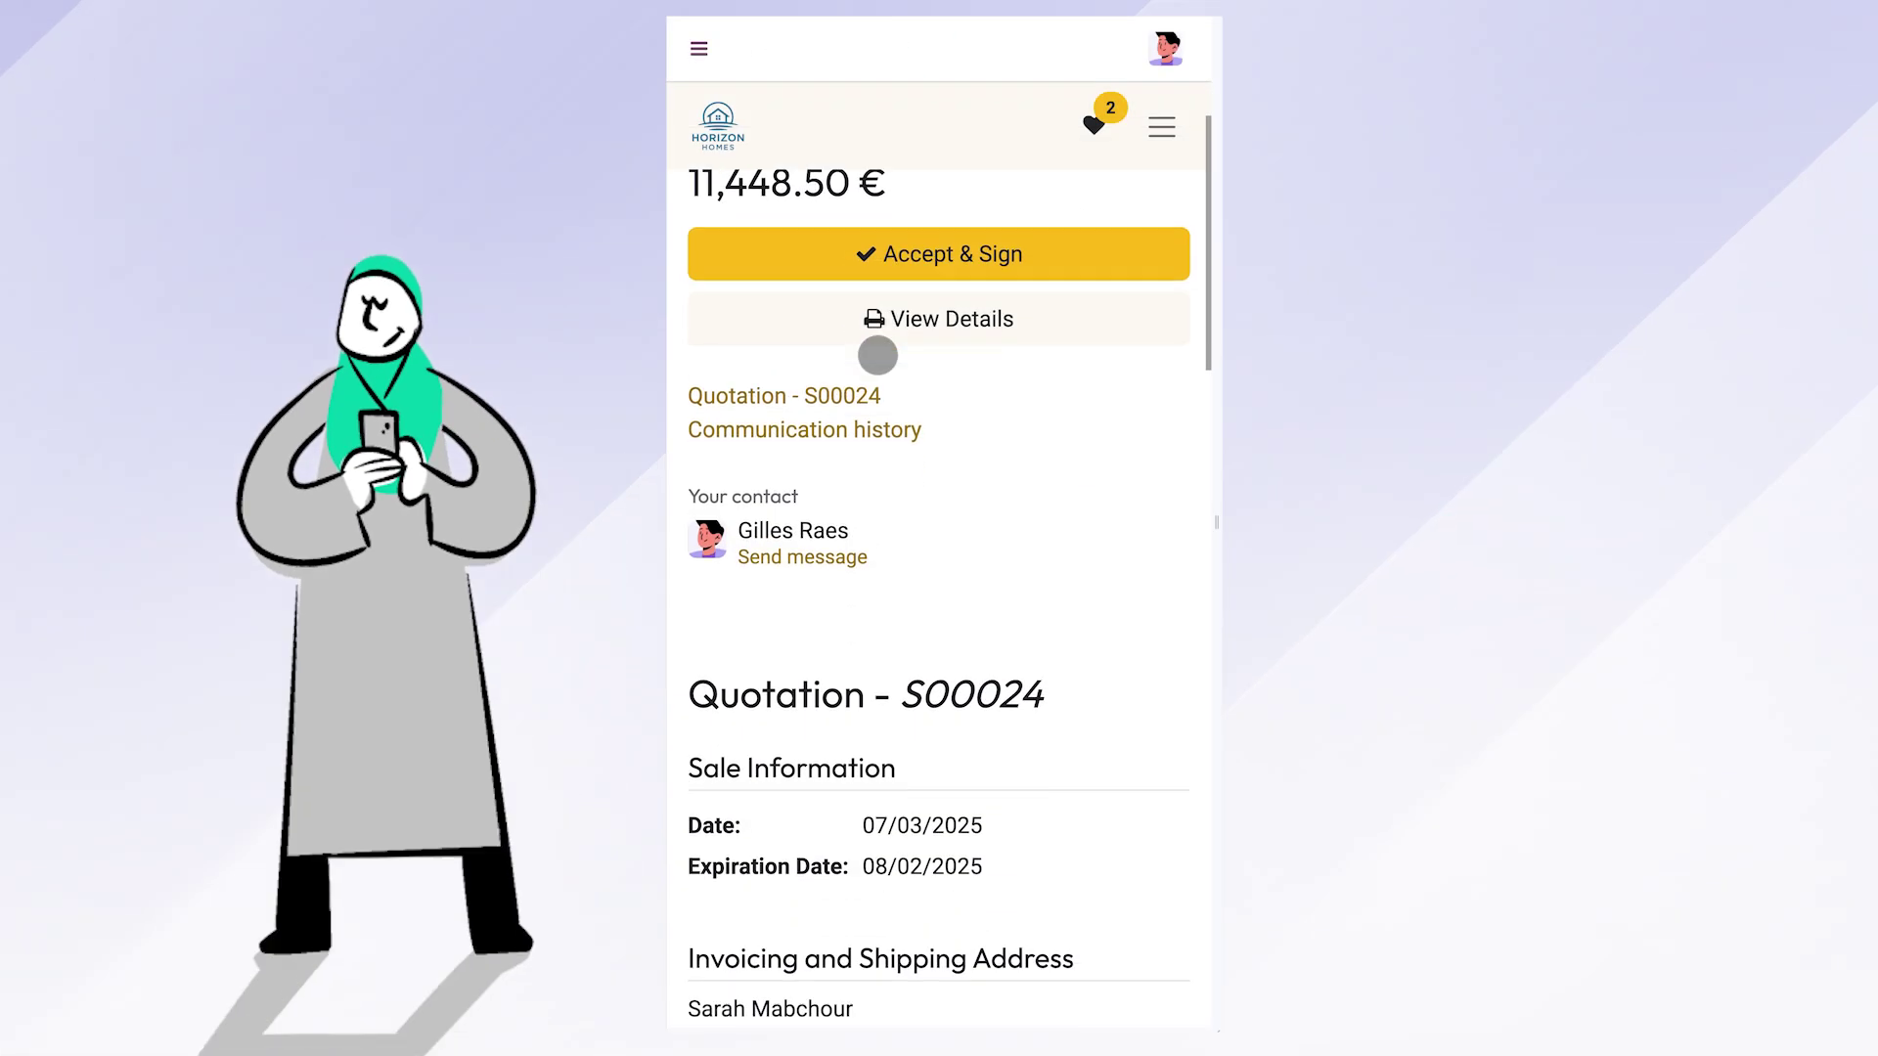
Accept and sign quotation S00024 for 11,448.50 € in the customer portal
scroll(881, 348, down, 8)
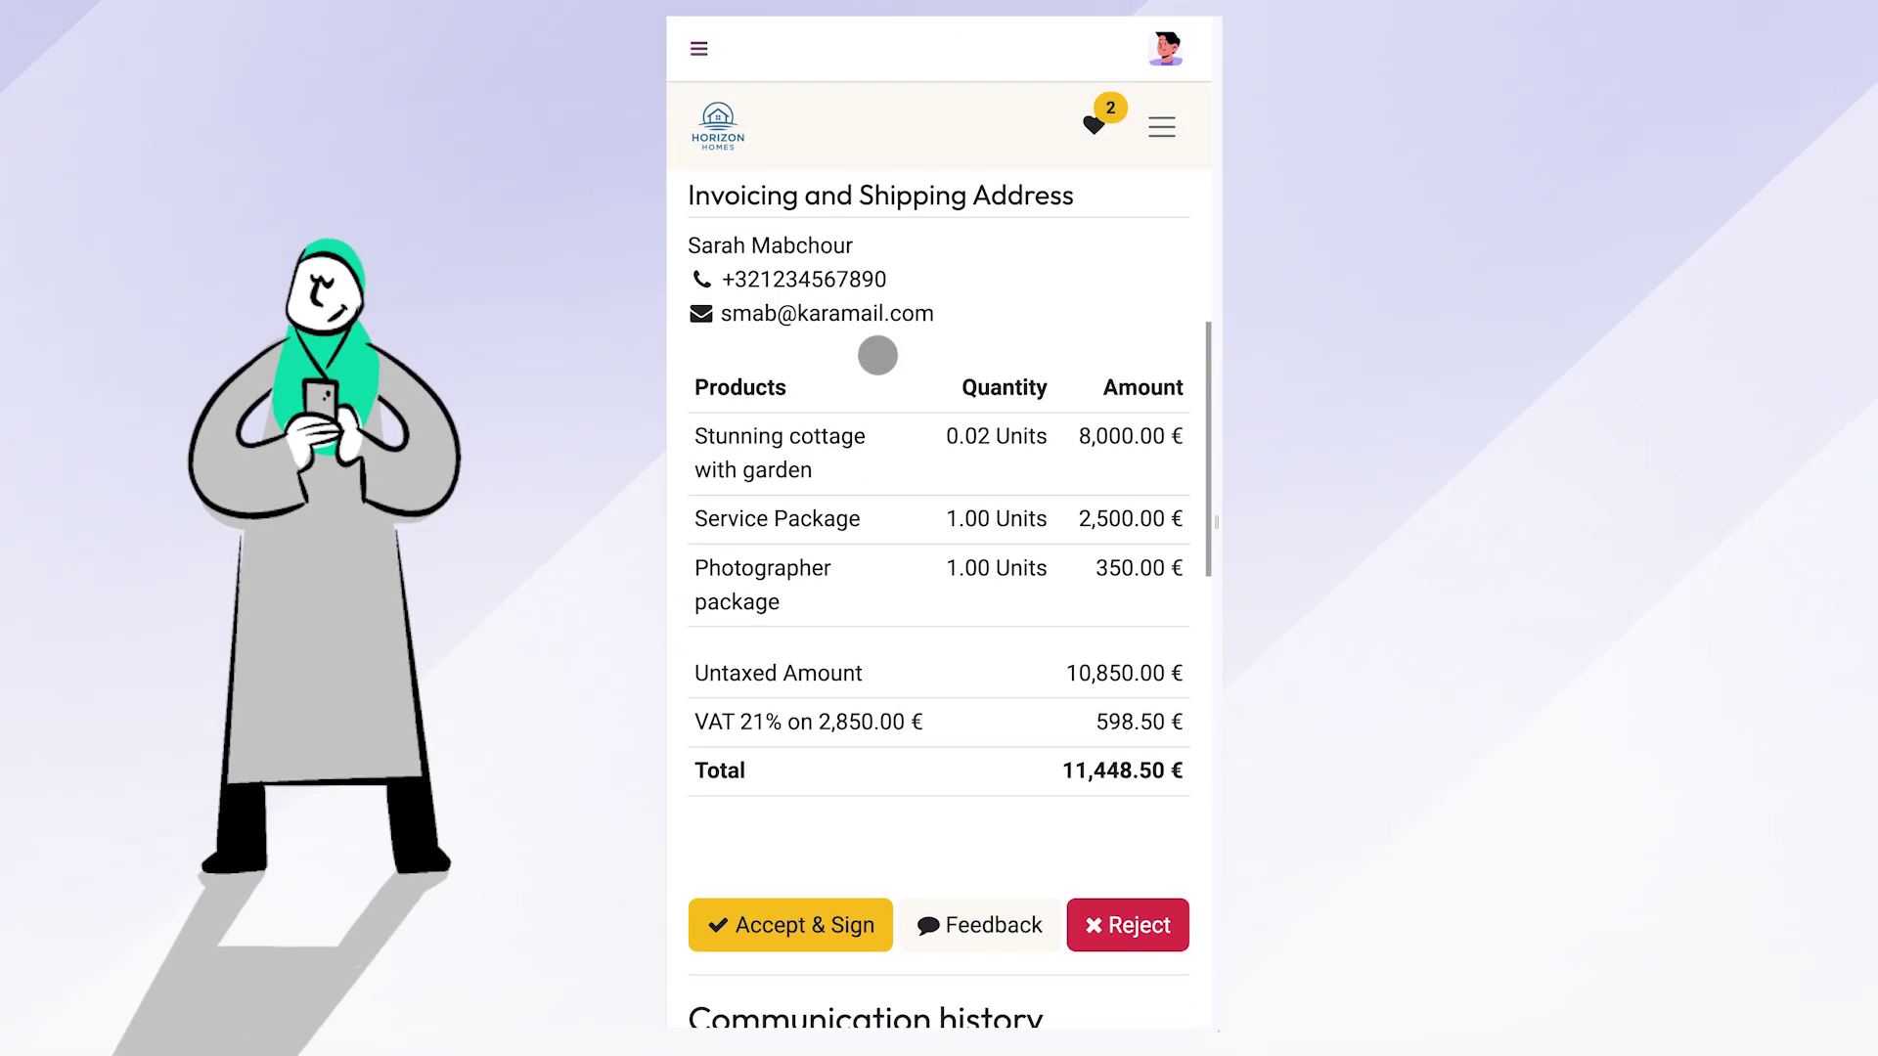
click(791, 828)
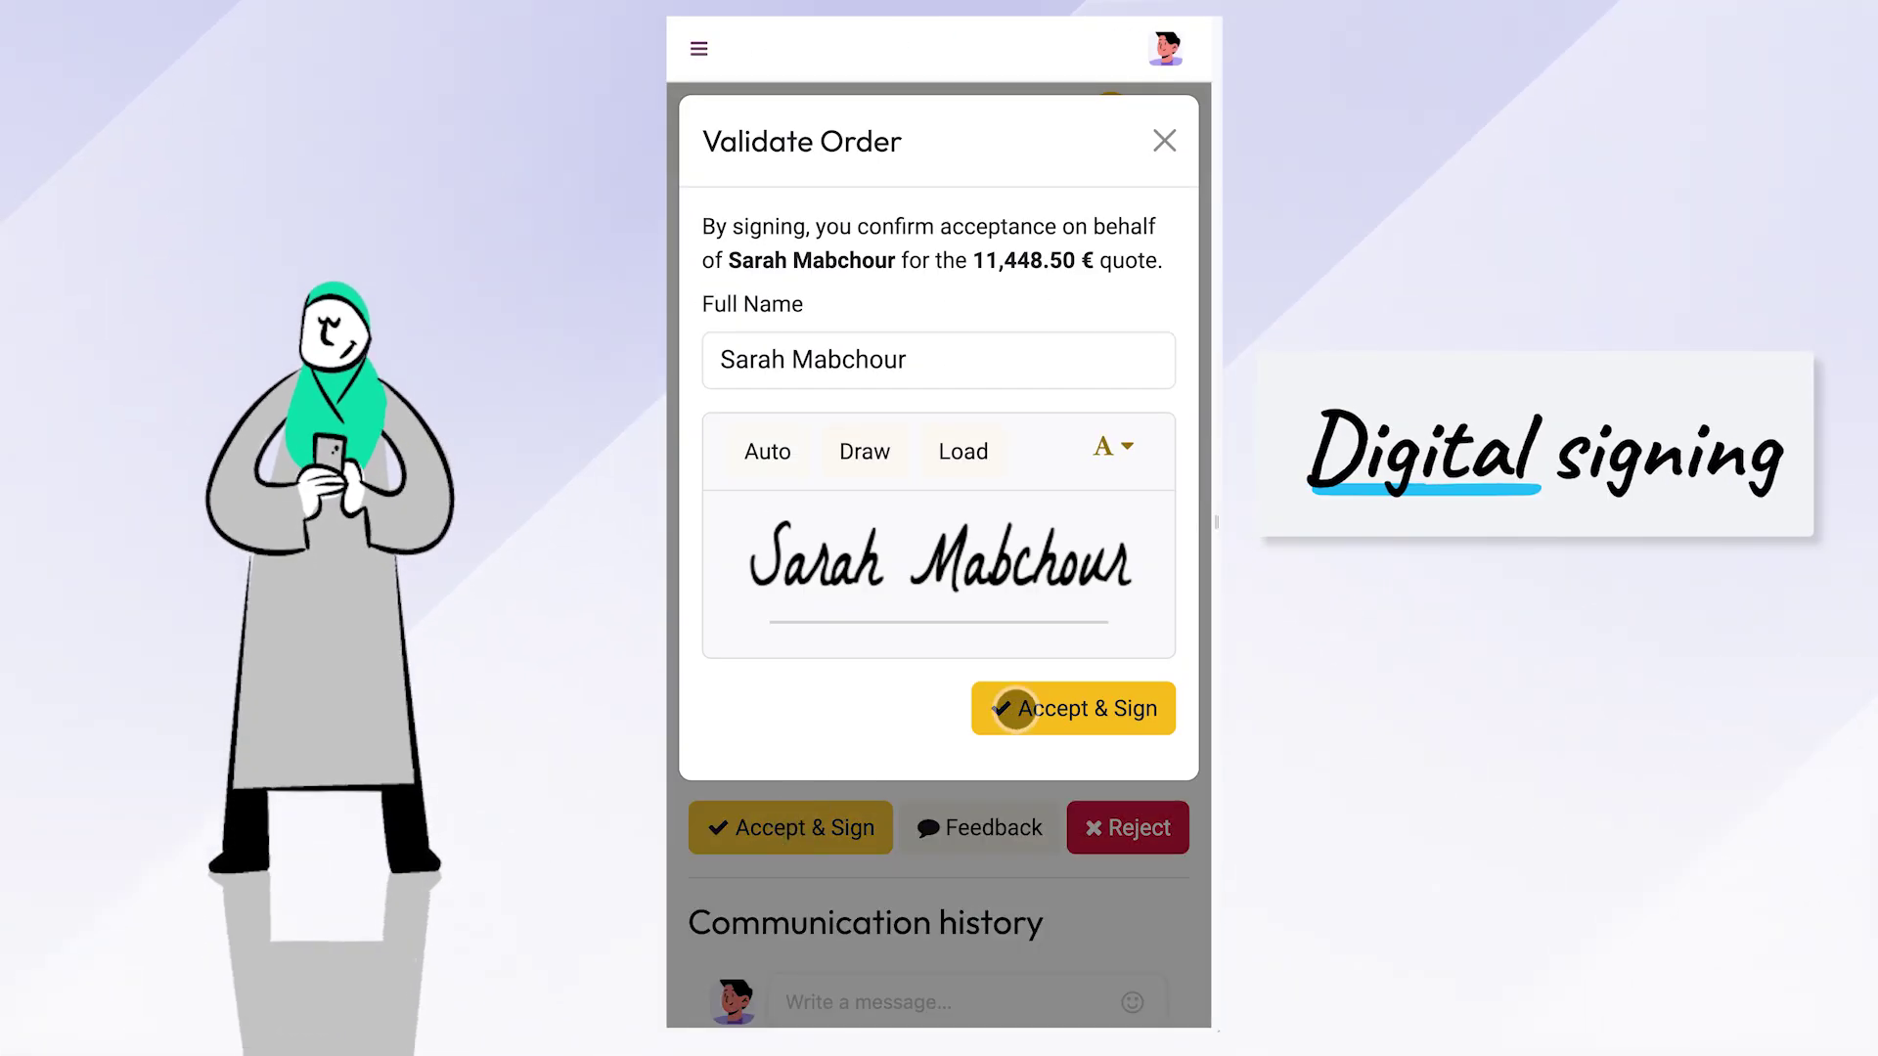
click(1023, 706)
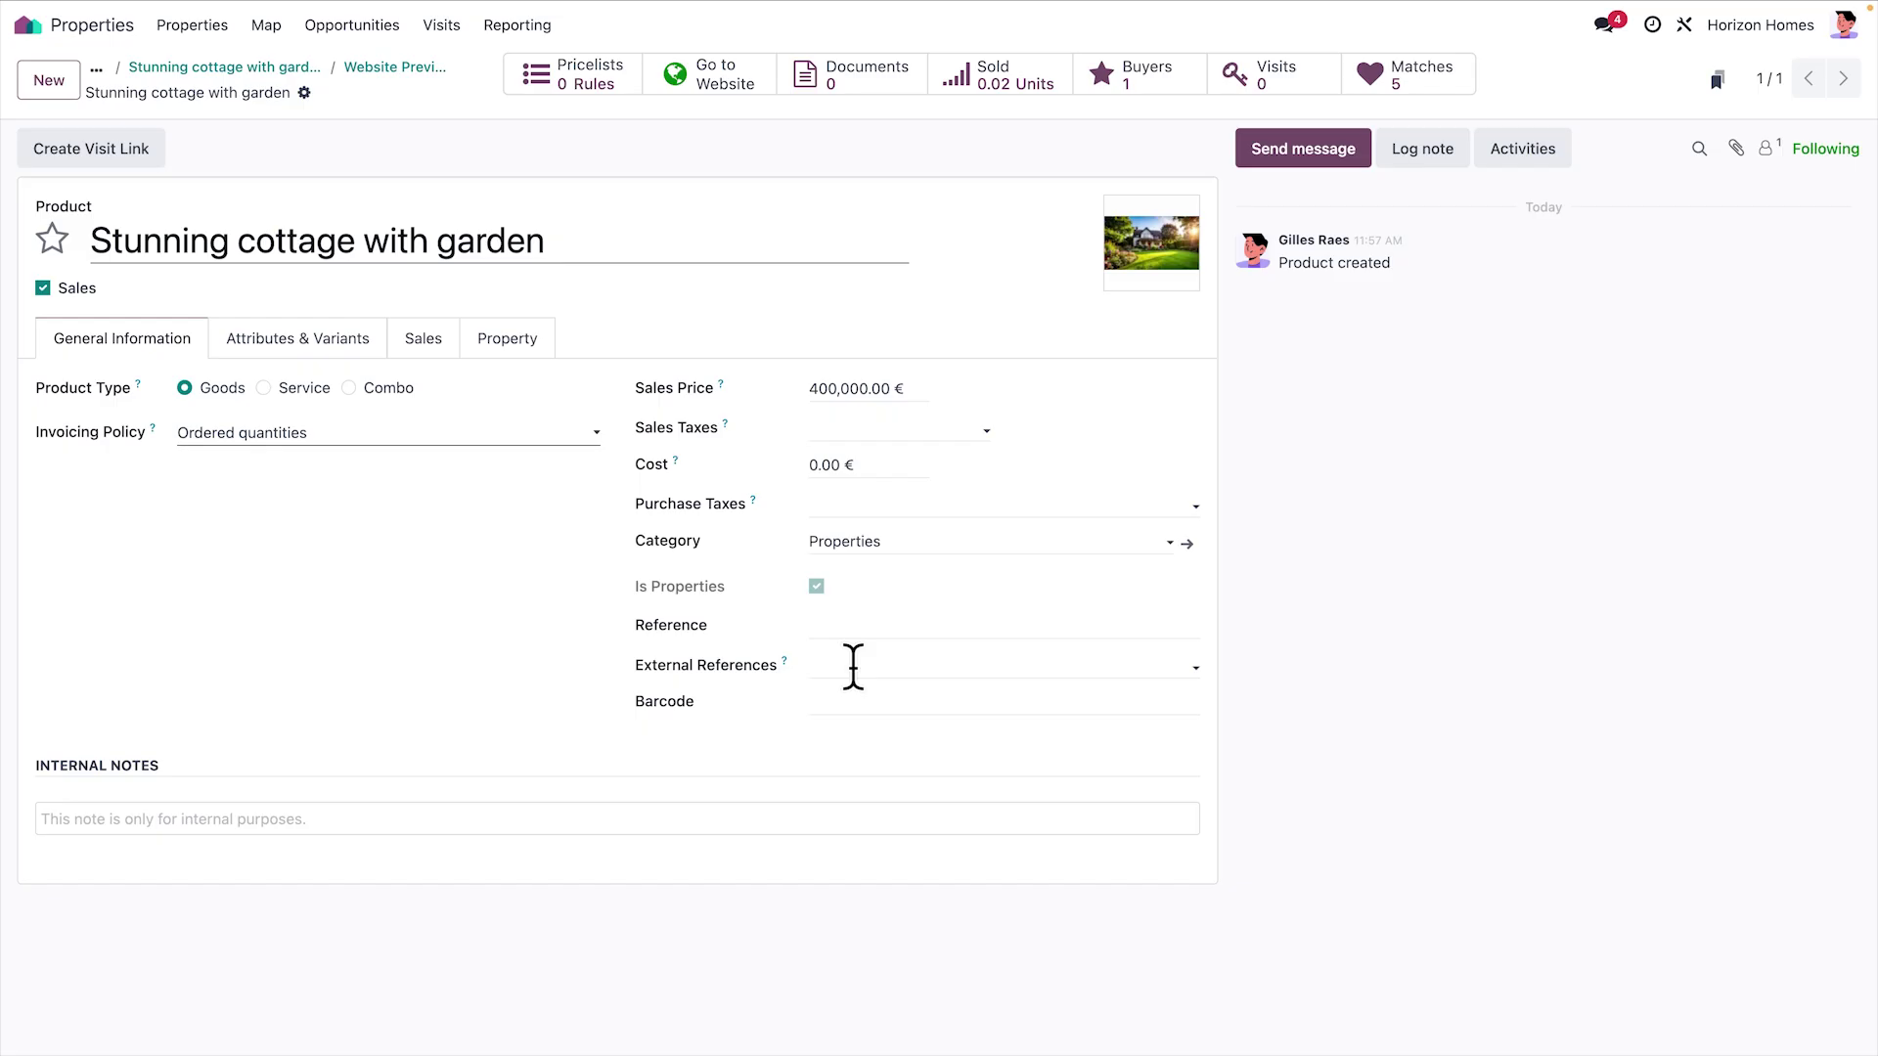
Check the cottage's external reference codes and 5 buyers, then open property reporting
click(852, 666)
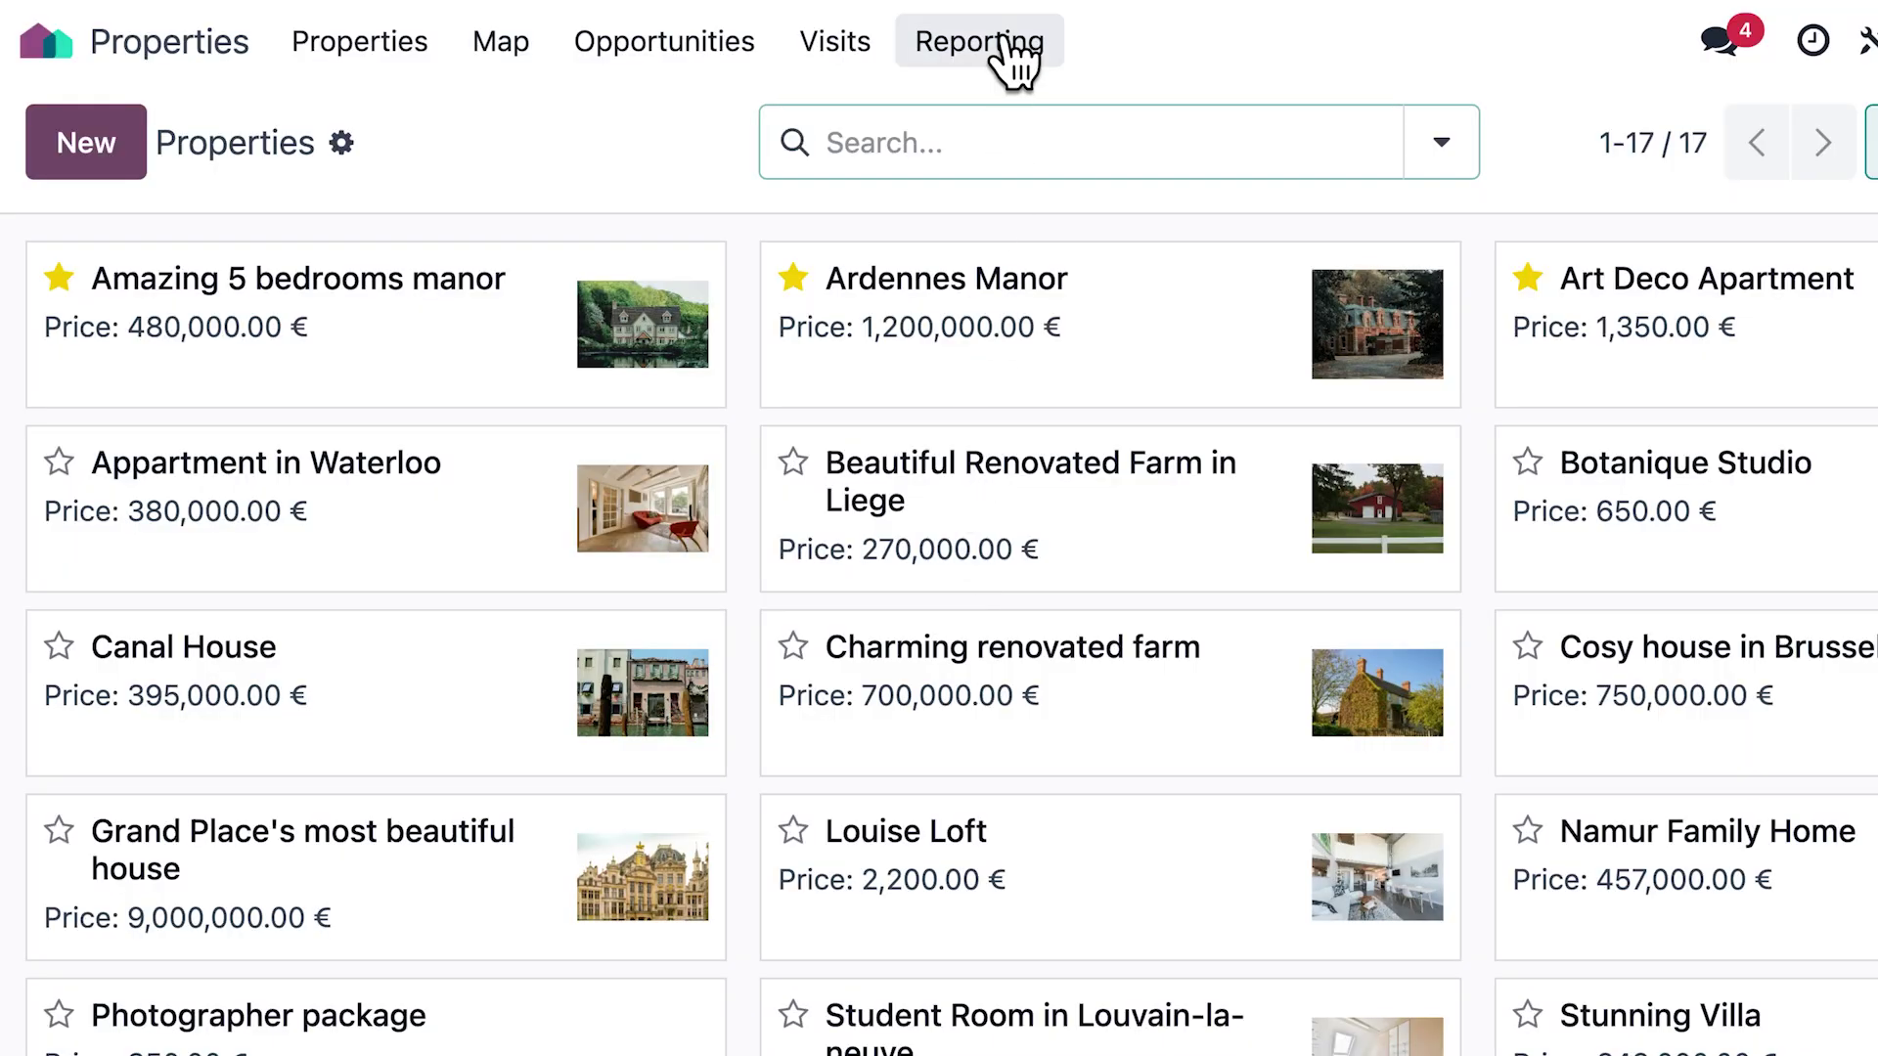
click(978, 42)
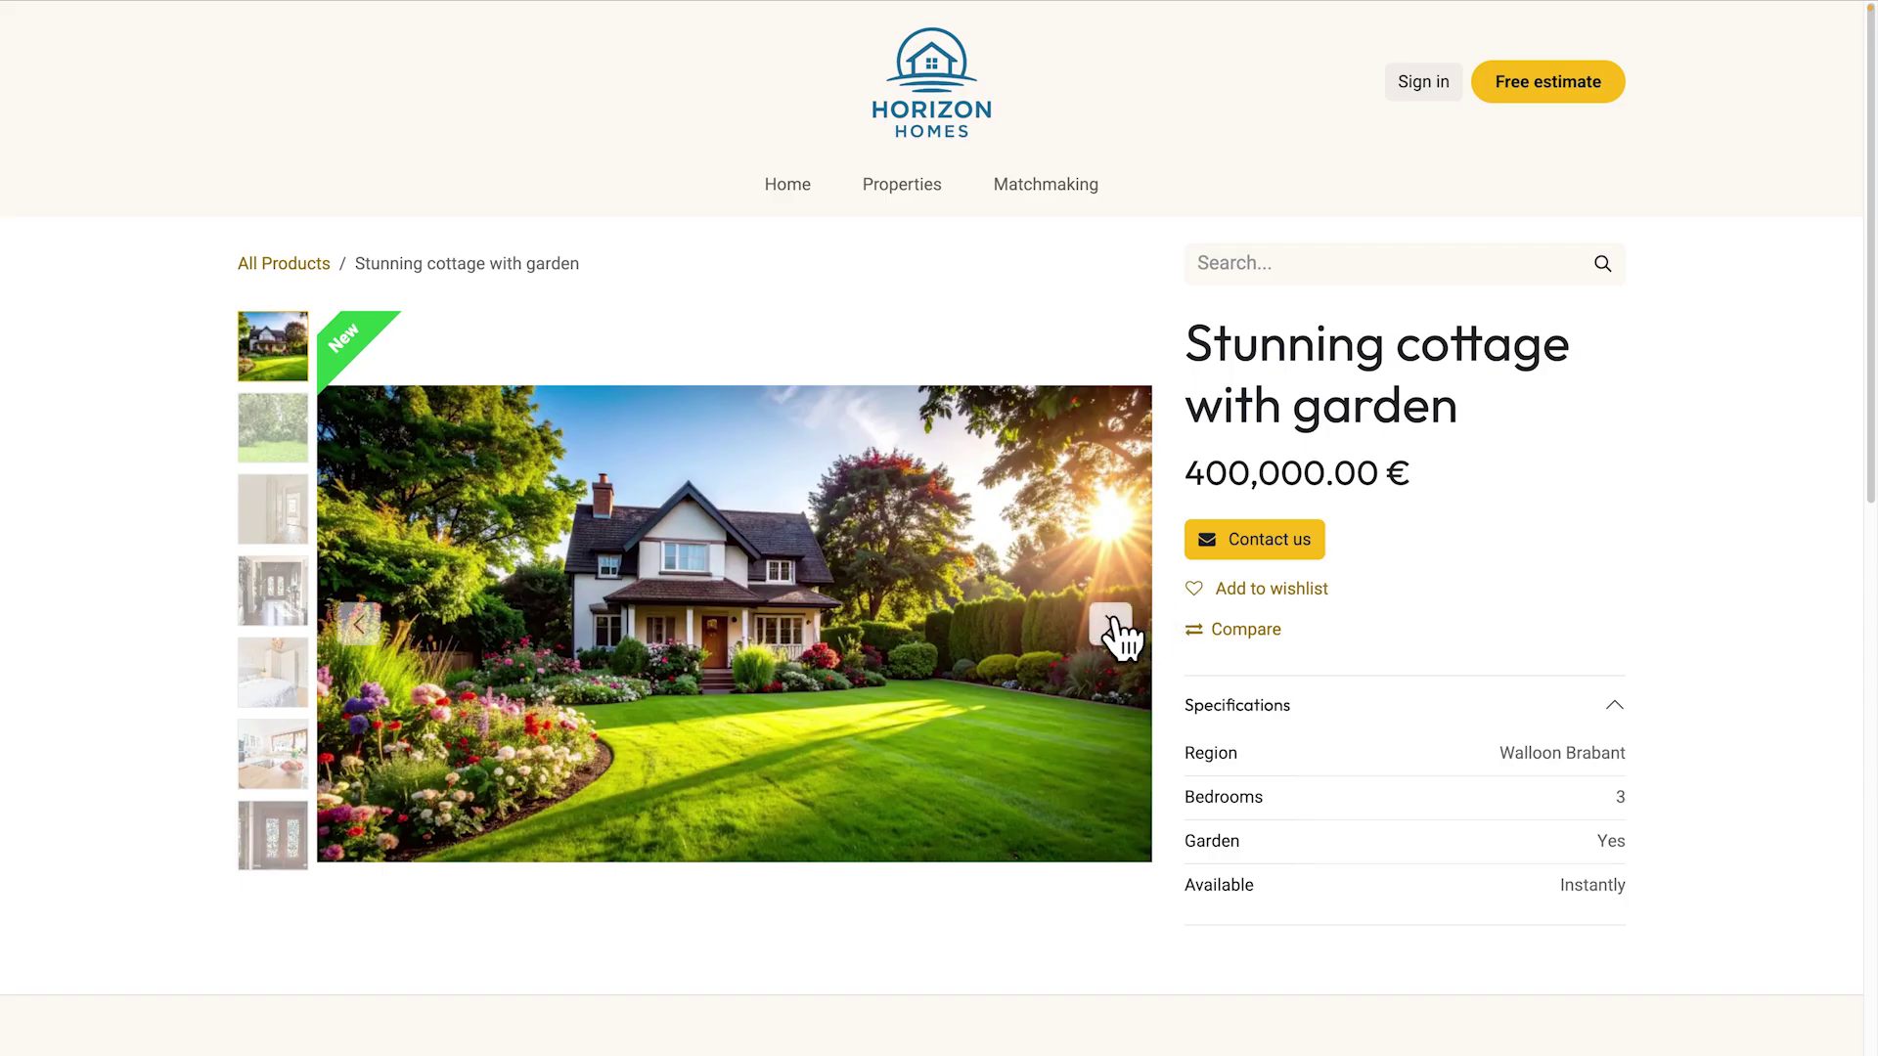
Cycle through six photos in the cottage product page's carousel
click(1112, 626)
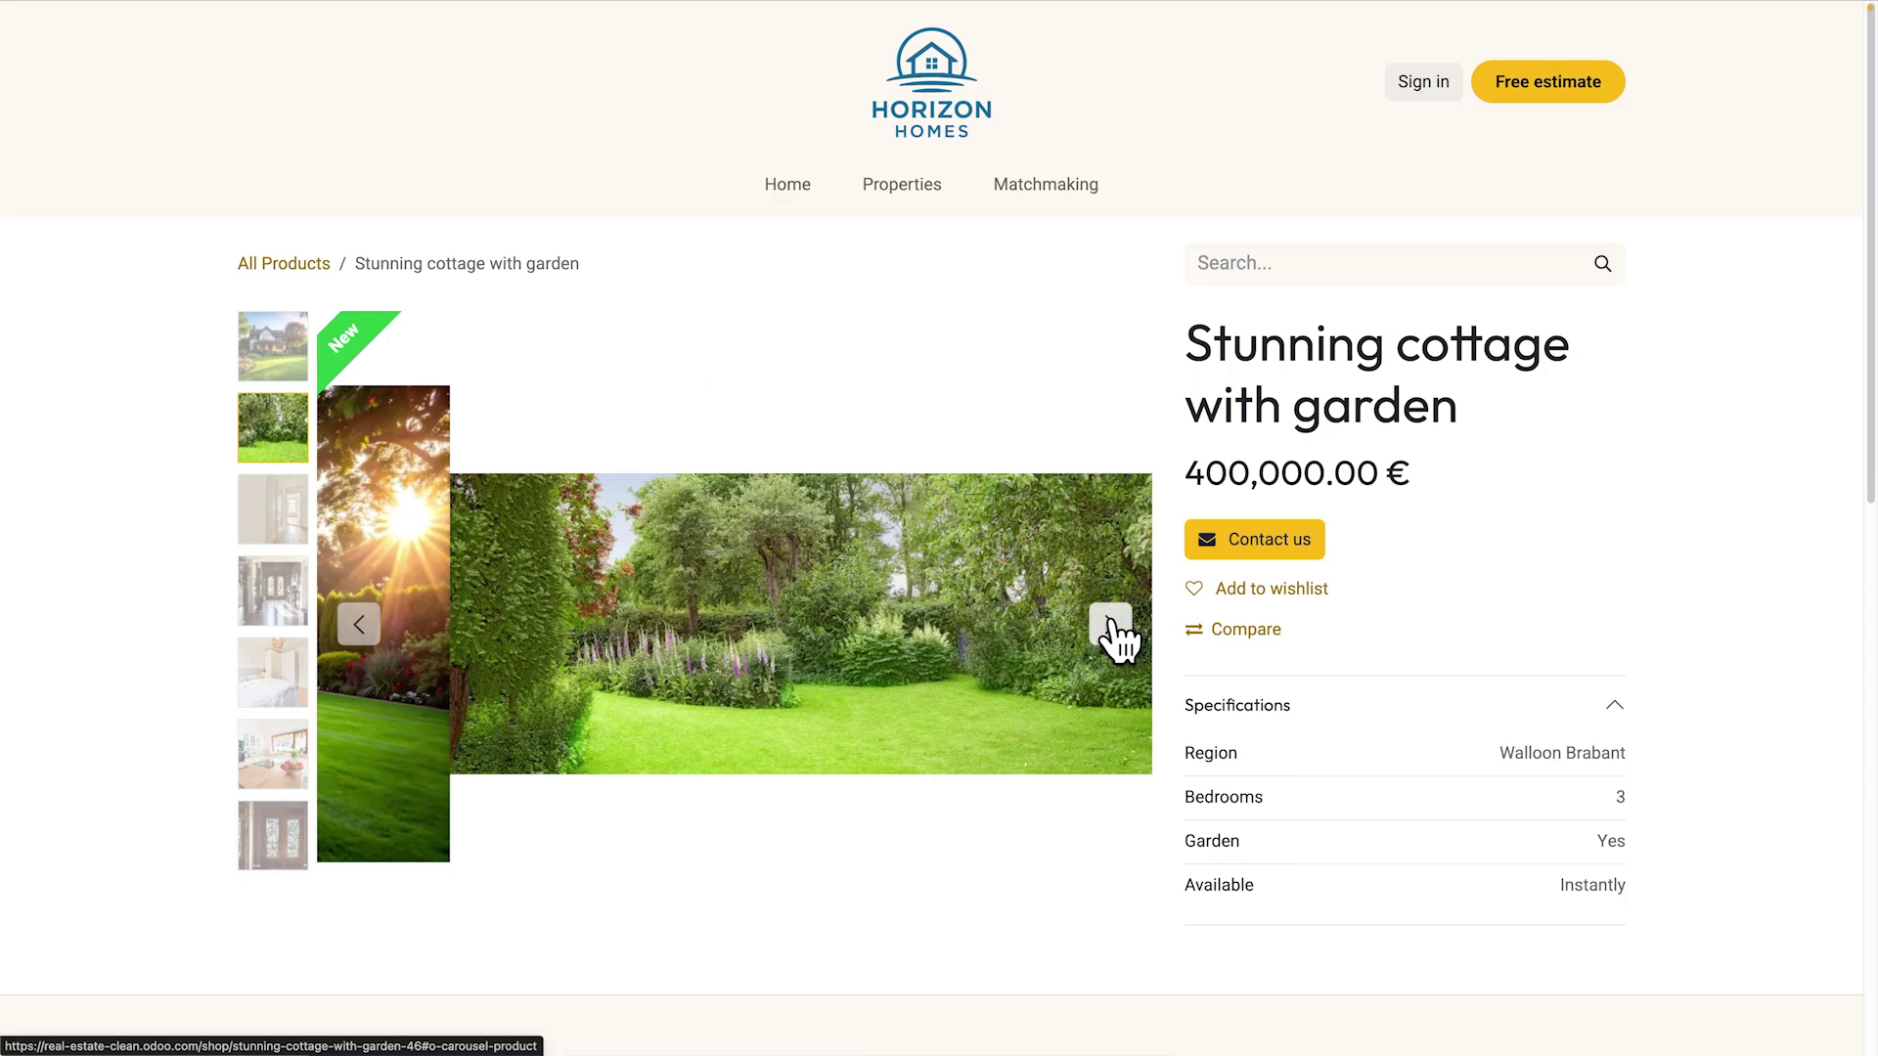
click(1112, 626)
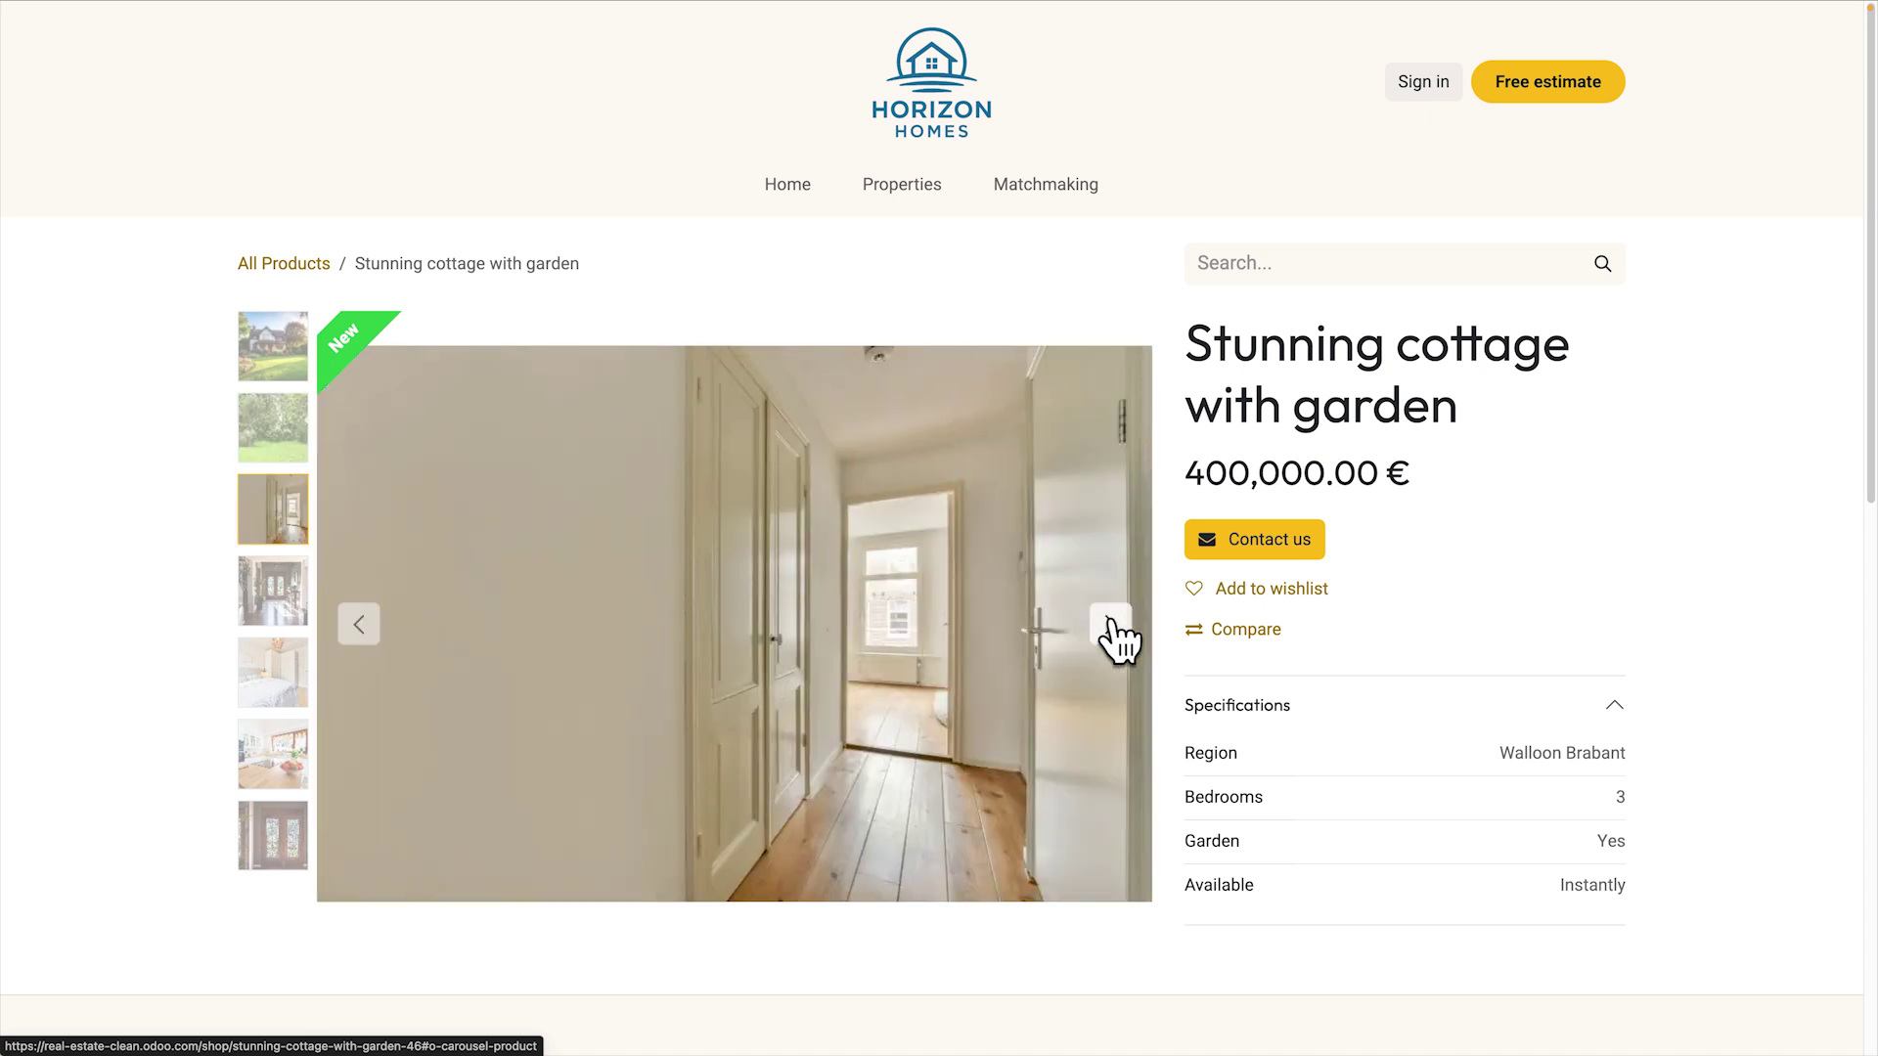
click(1112, 626)
click(1111, 624)
click(1111, 624)
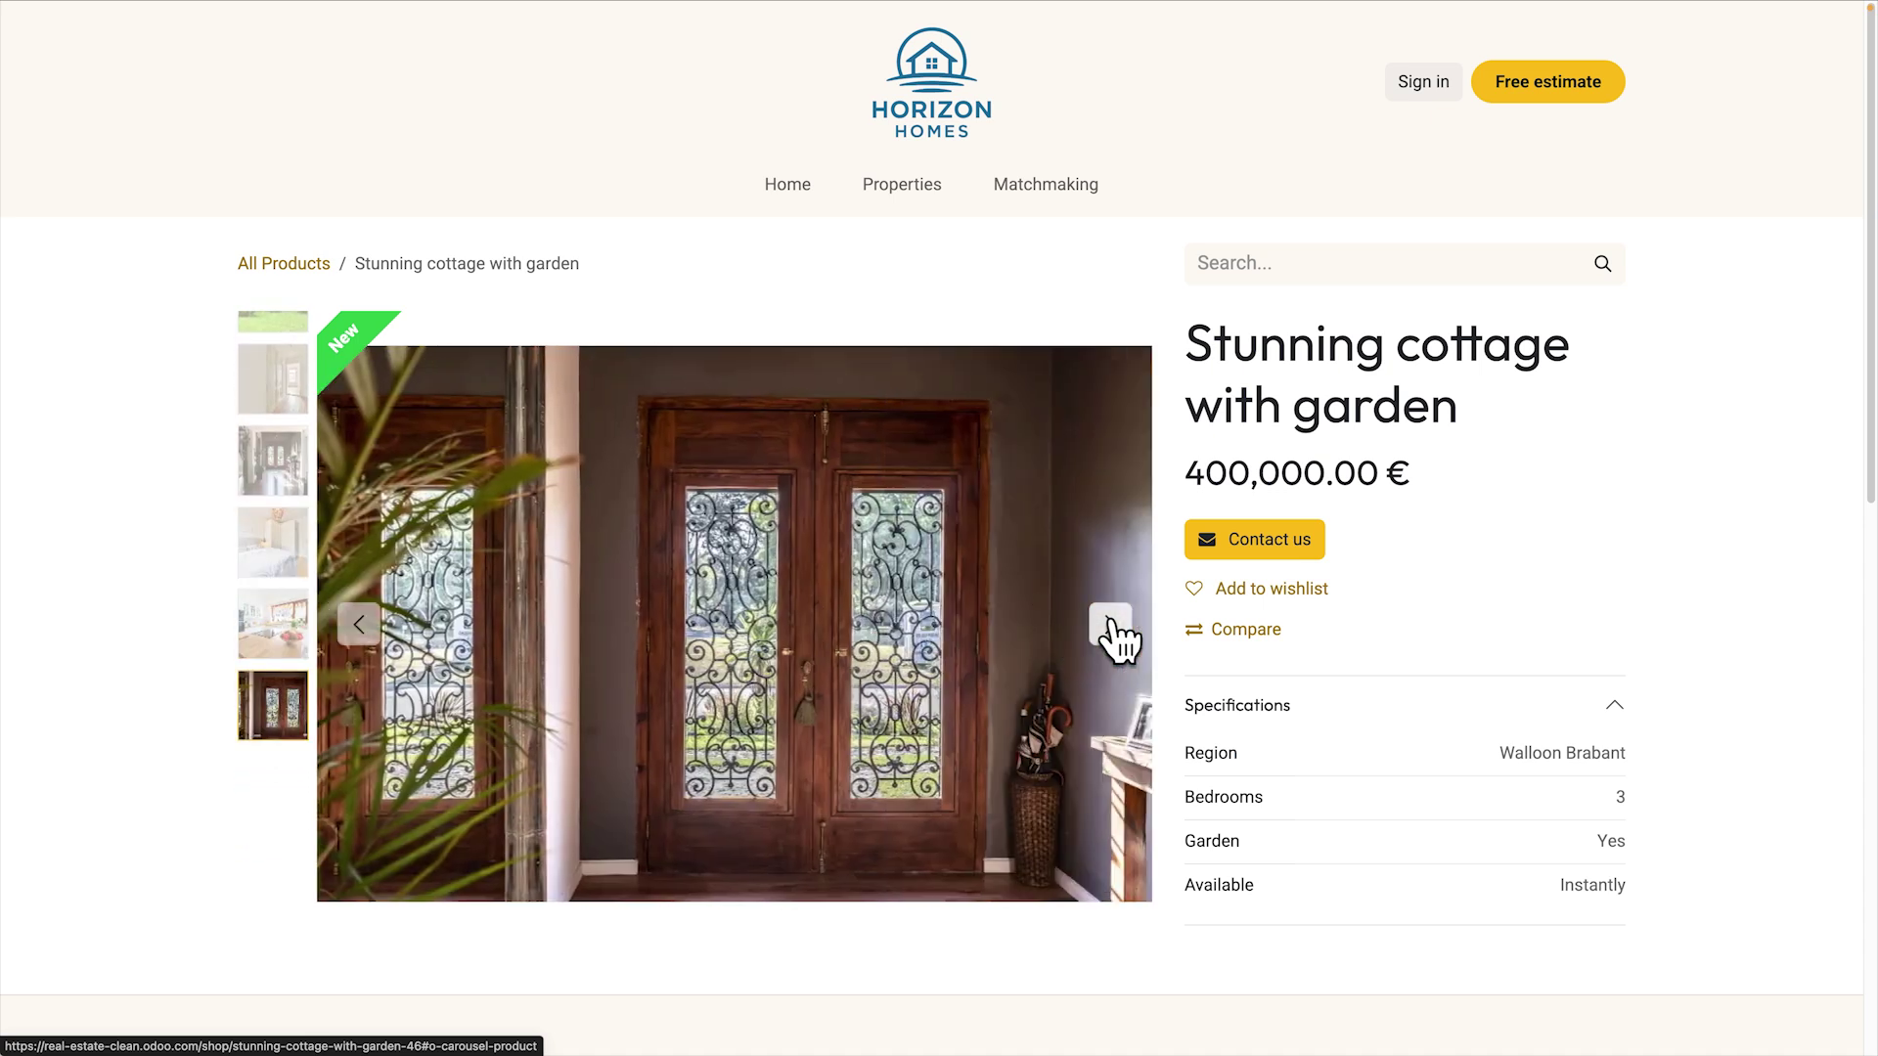
click(1111, 624)
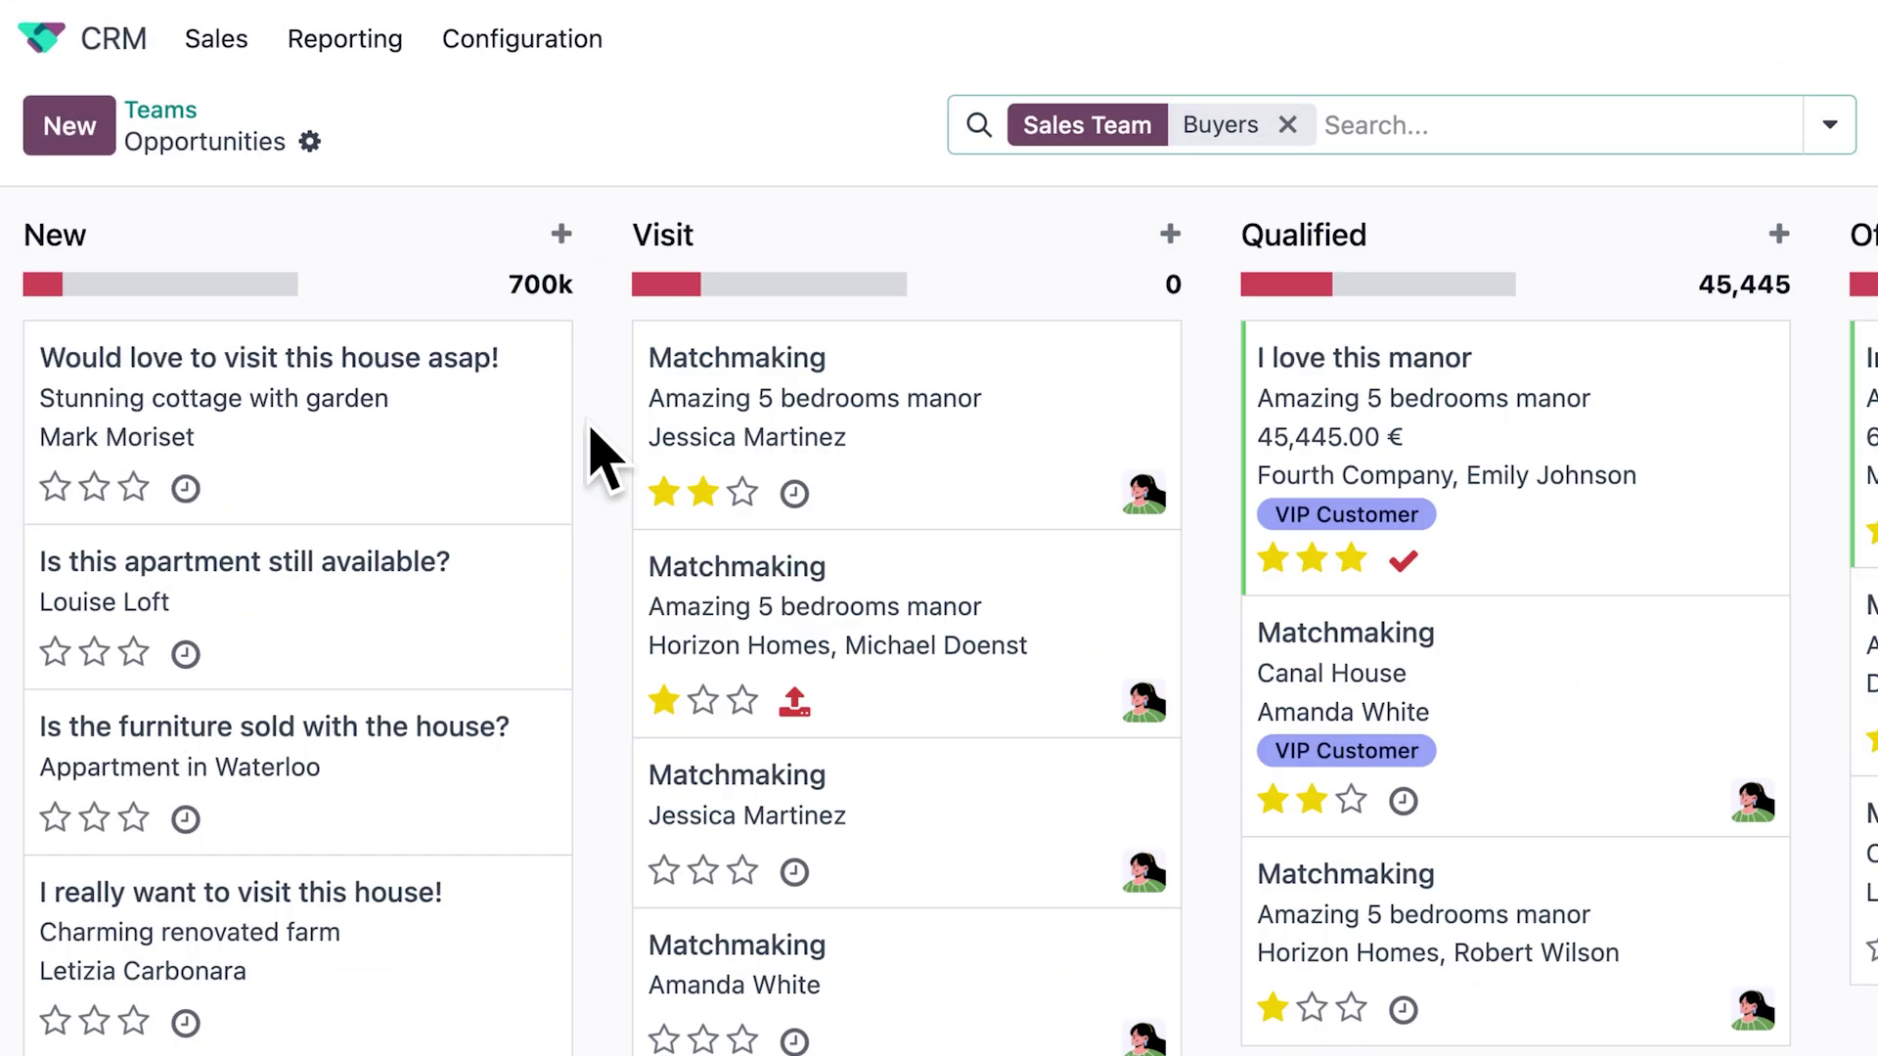
Send the 'Would love to visit this house asap!' lead a Book your visit! invitation
click(471, 423)
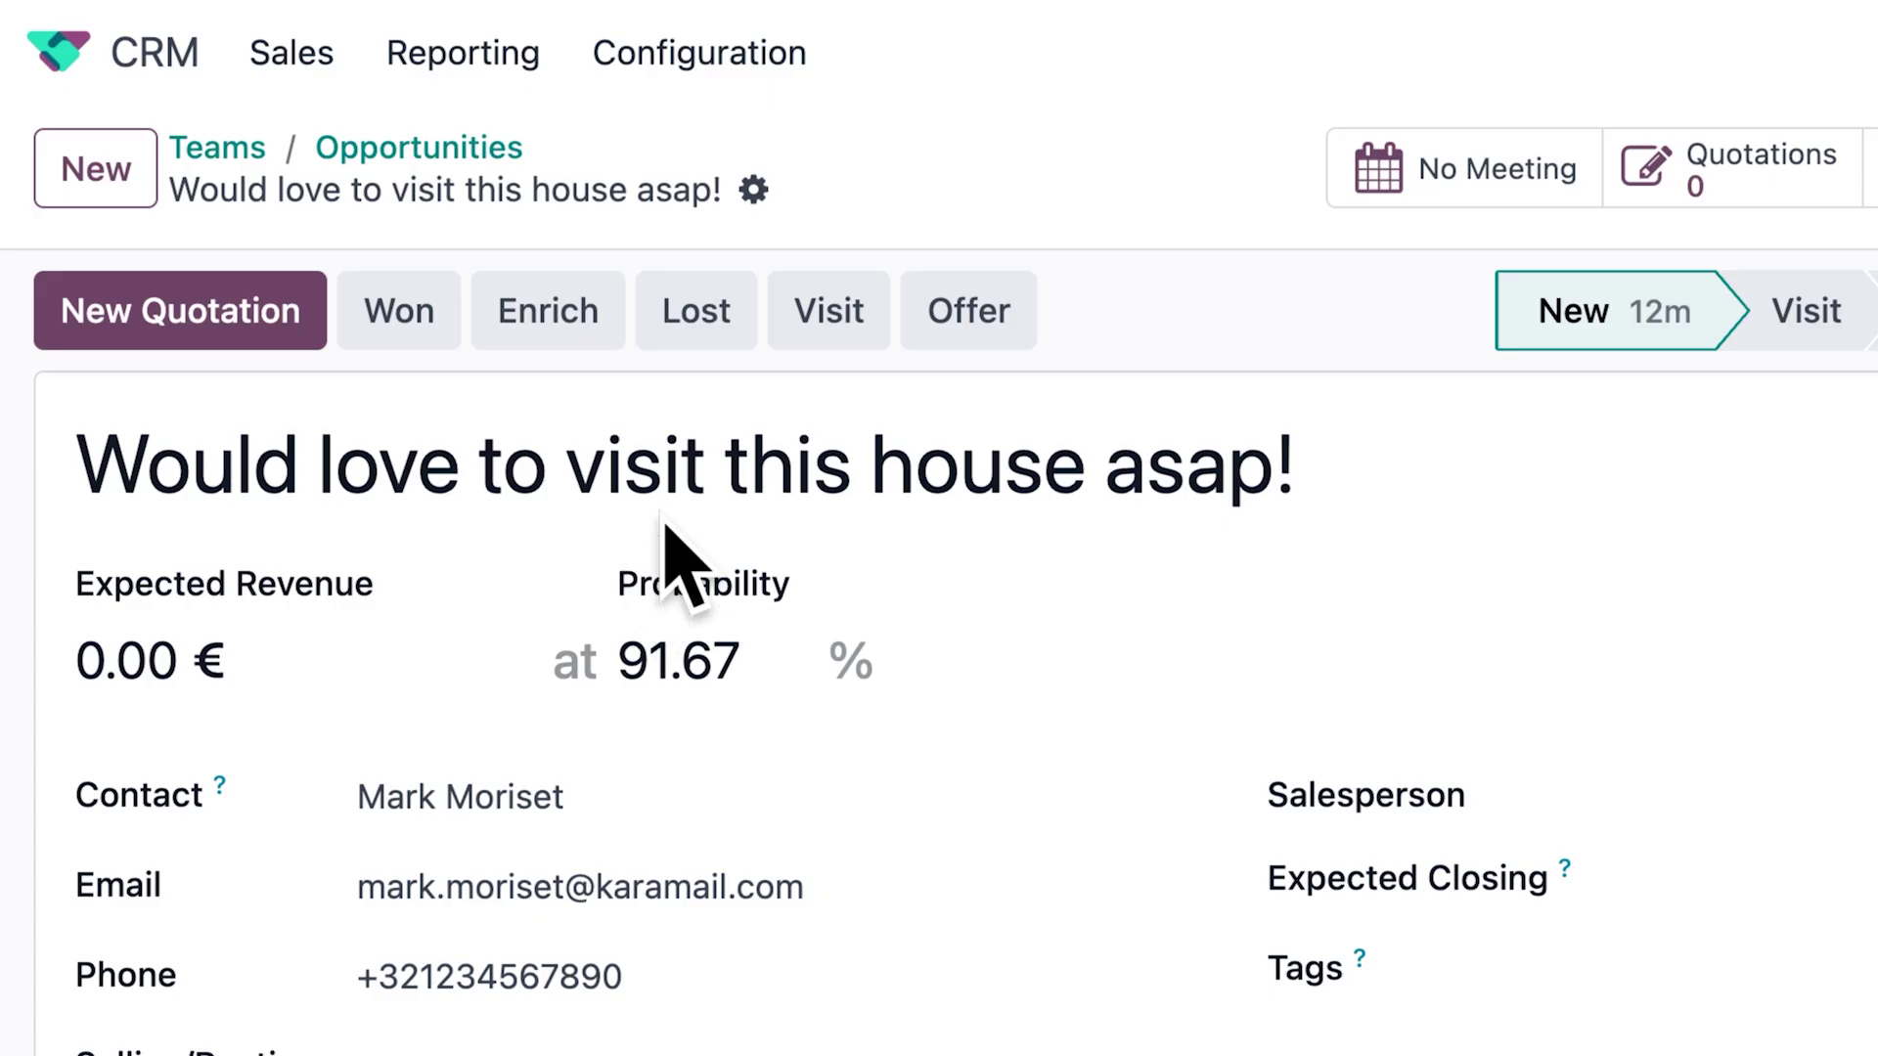
click(804, 343)
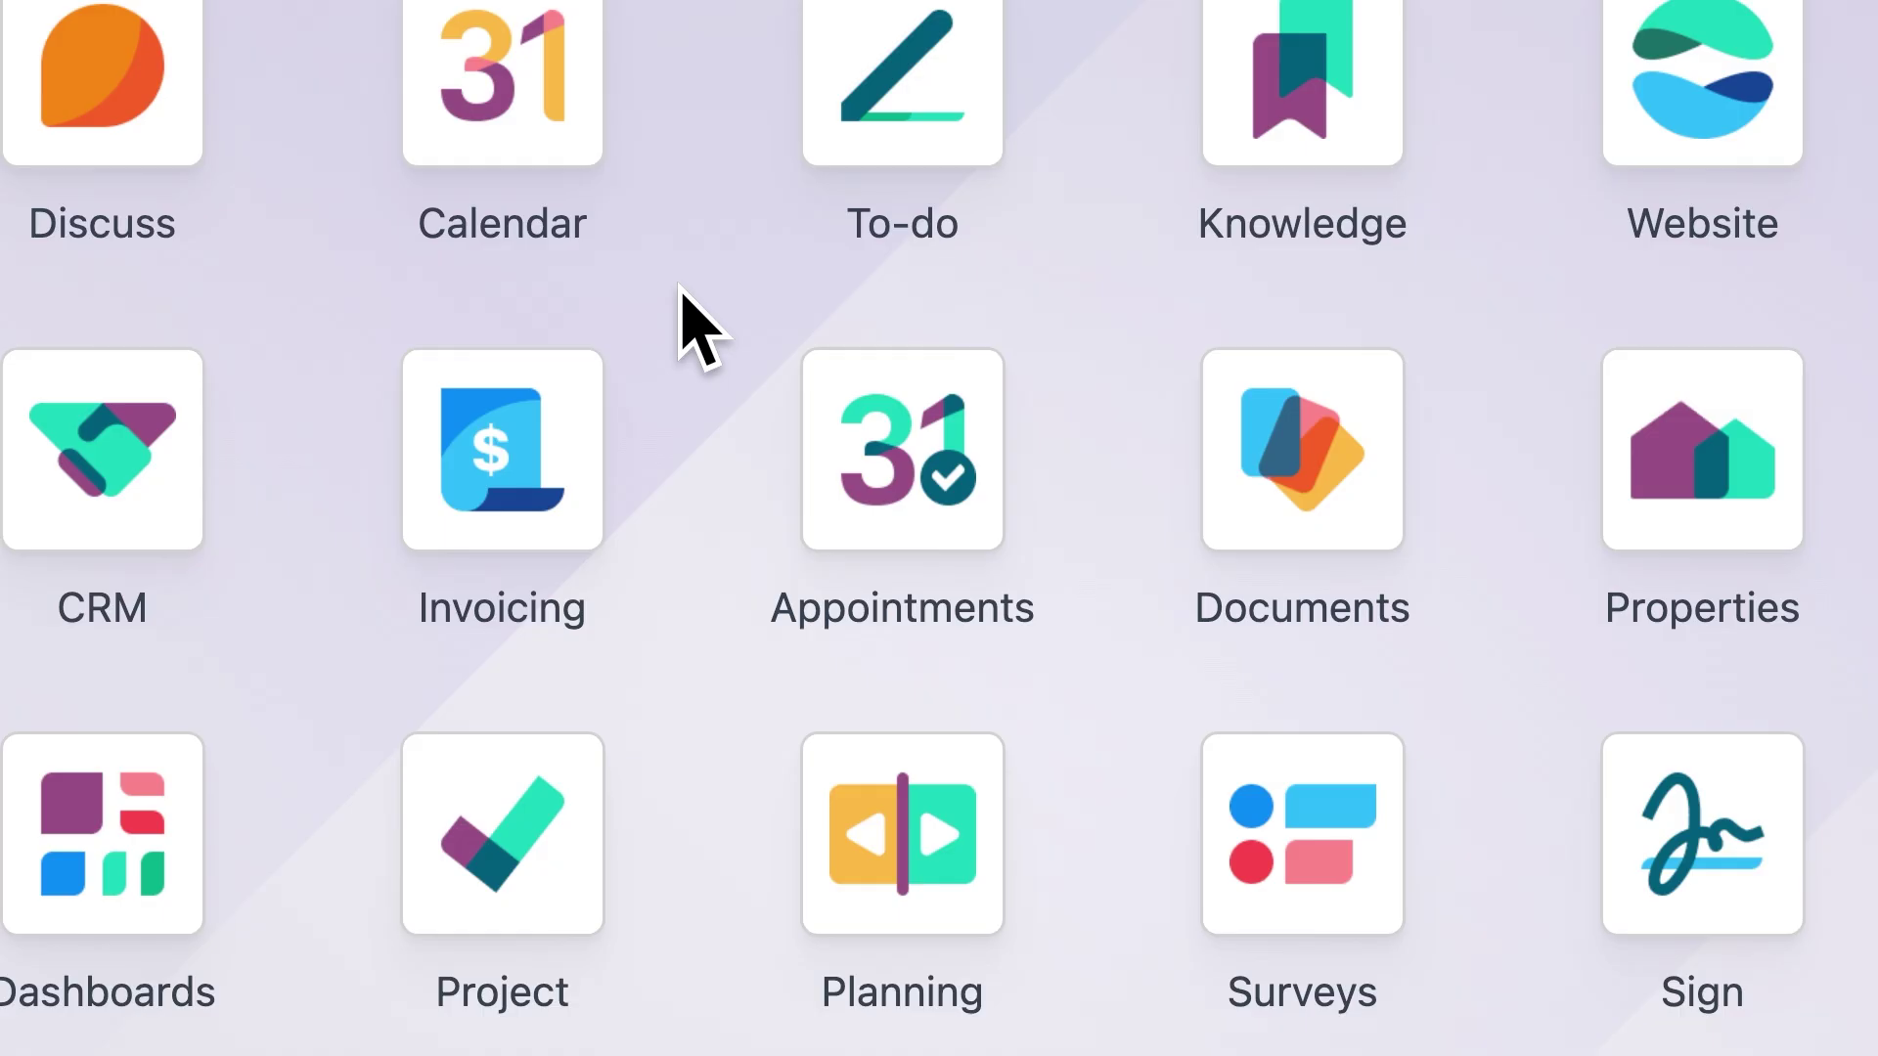
click(904, 484)
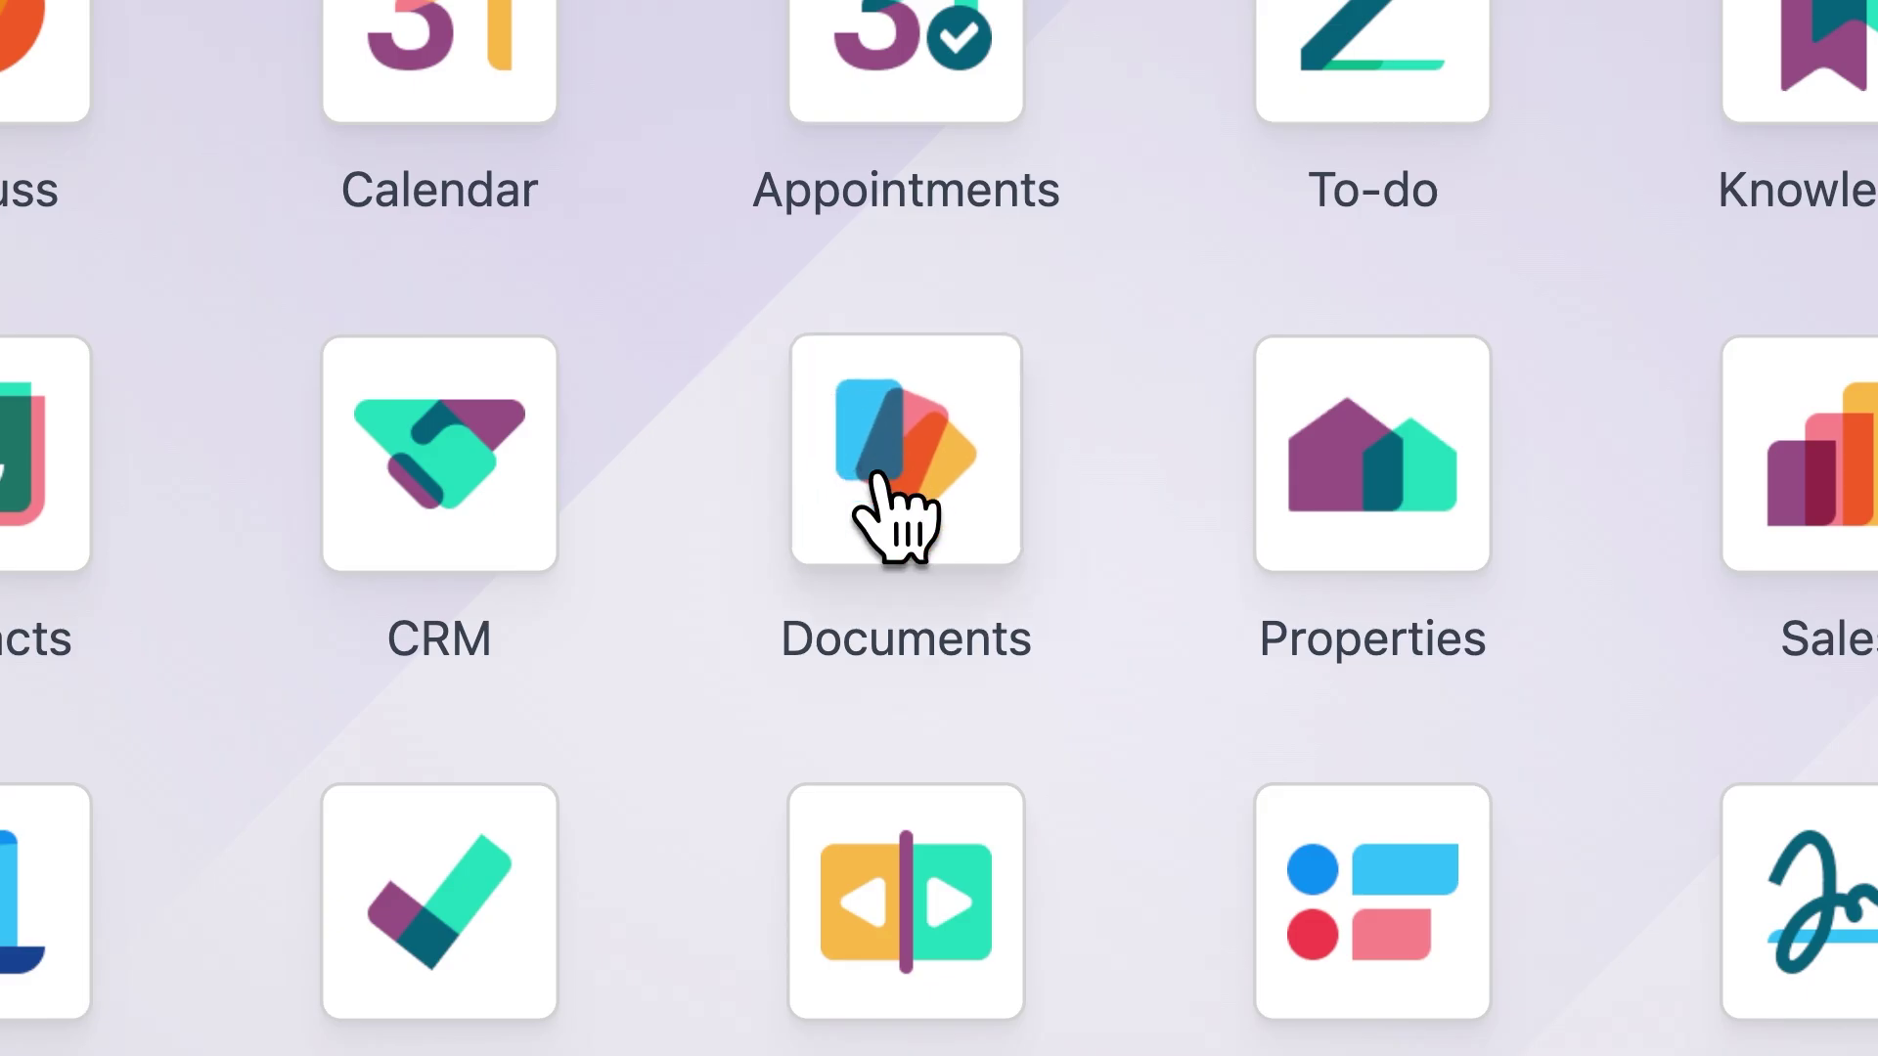
Review the owner's cottage folder in Documents, then post INV/2025/00022 and email it to the owner
click(896, 499)
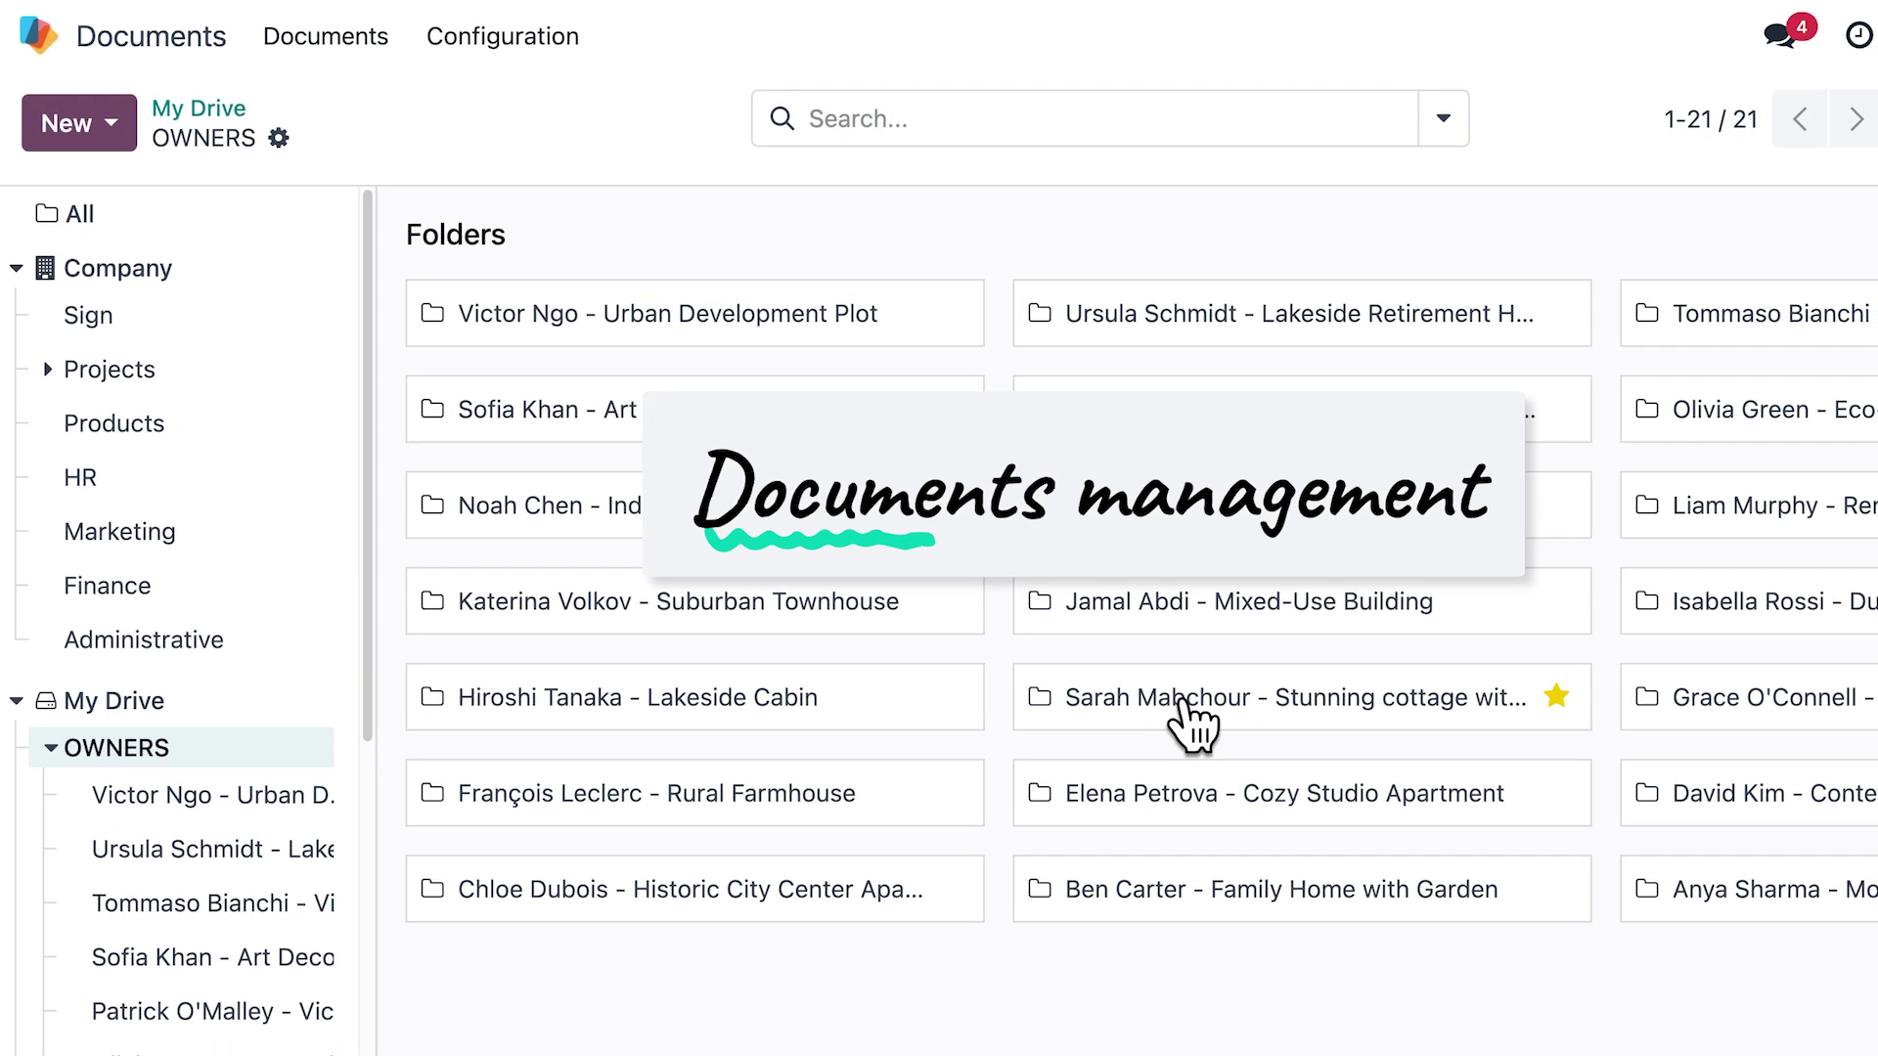
click(1198, 698)
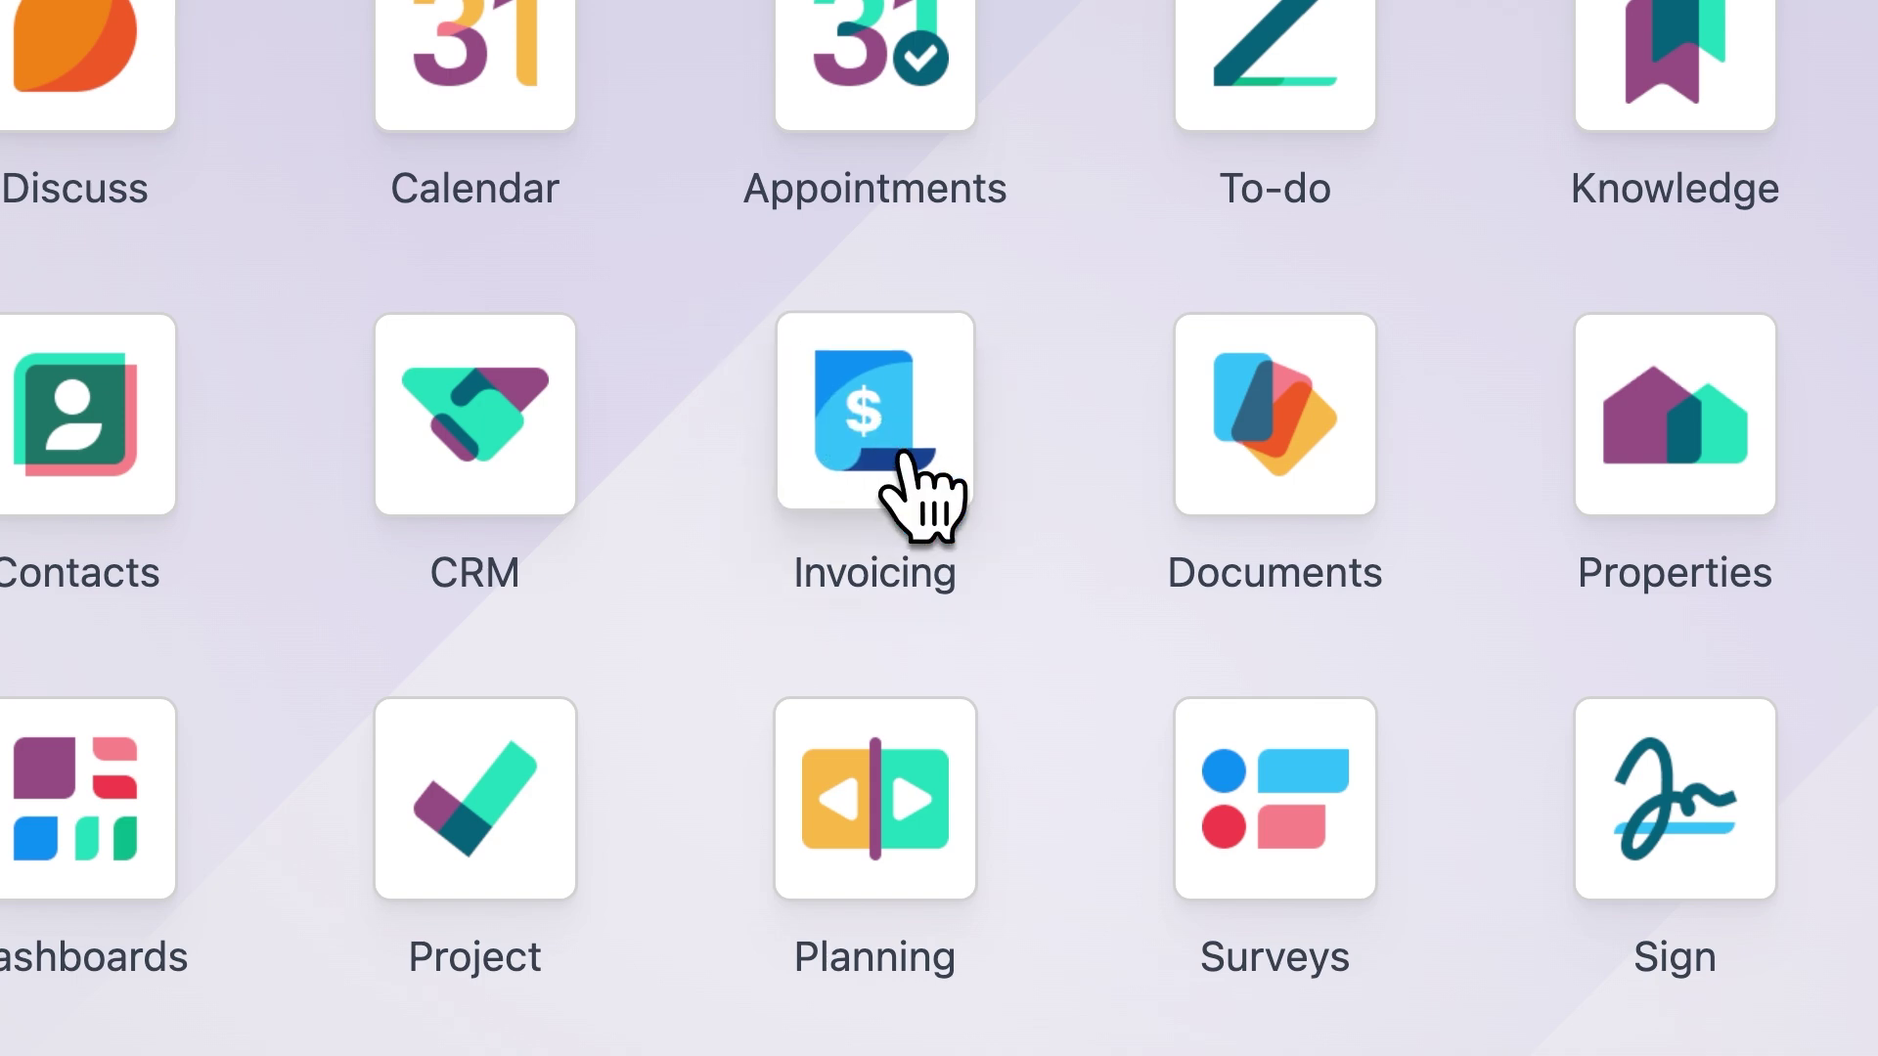
click(902, 457)
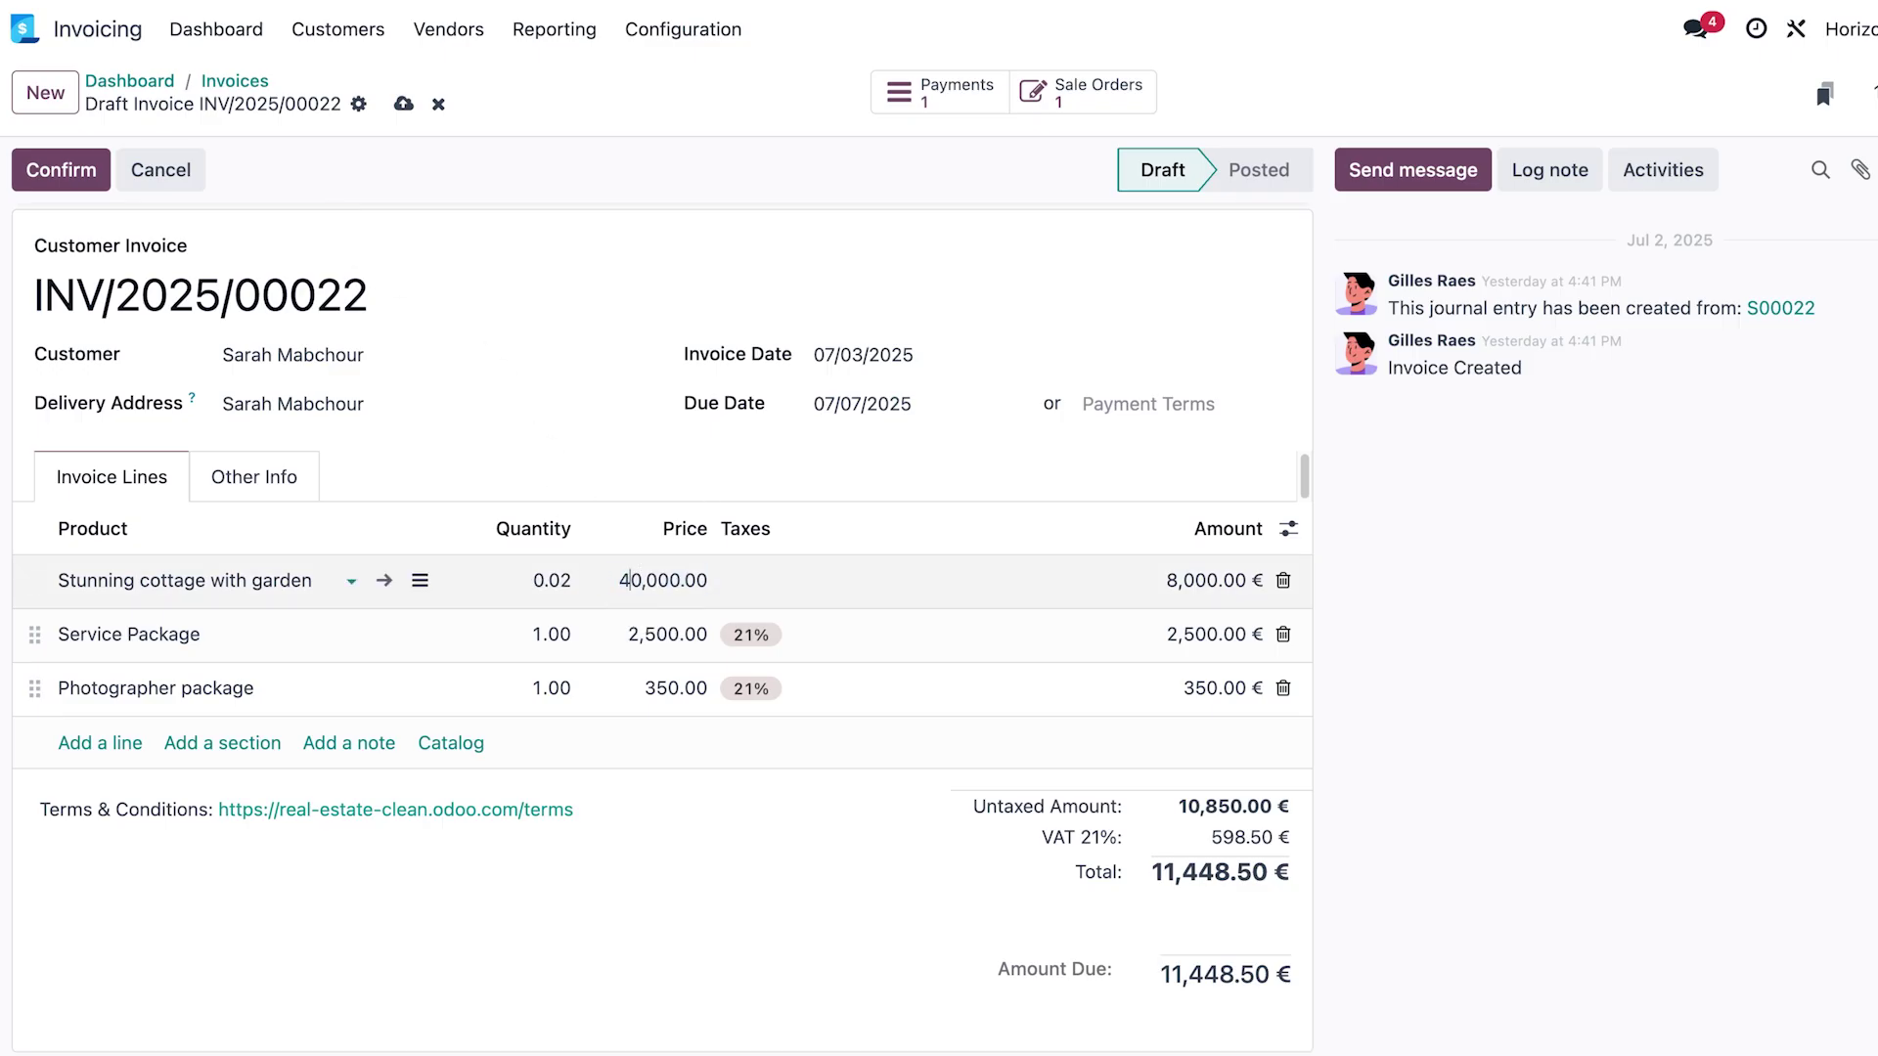
click(88, 176)
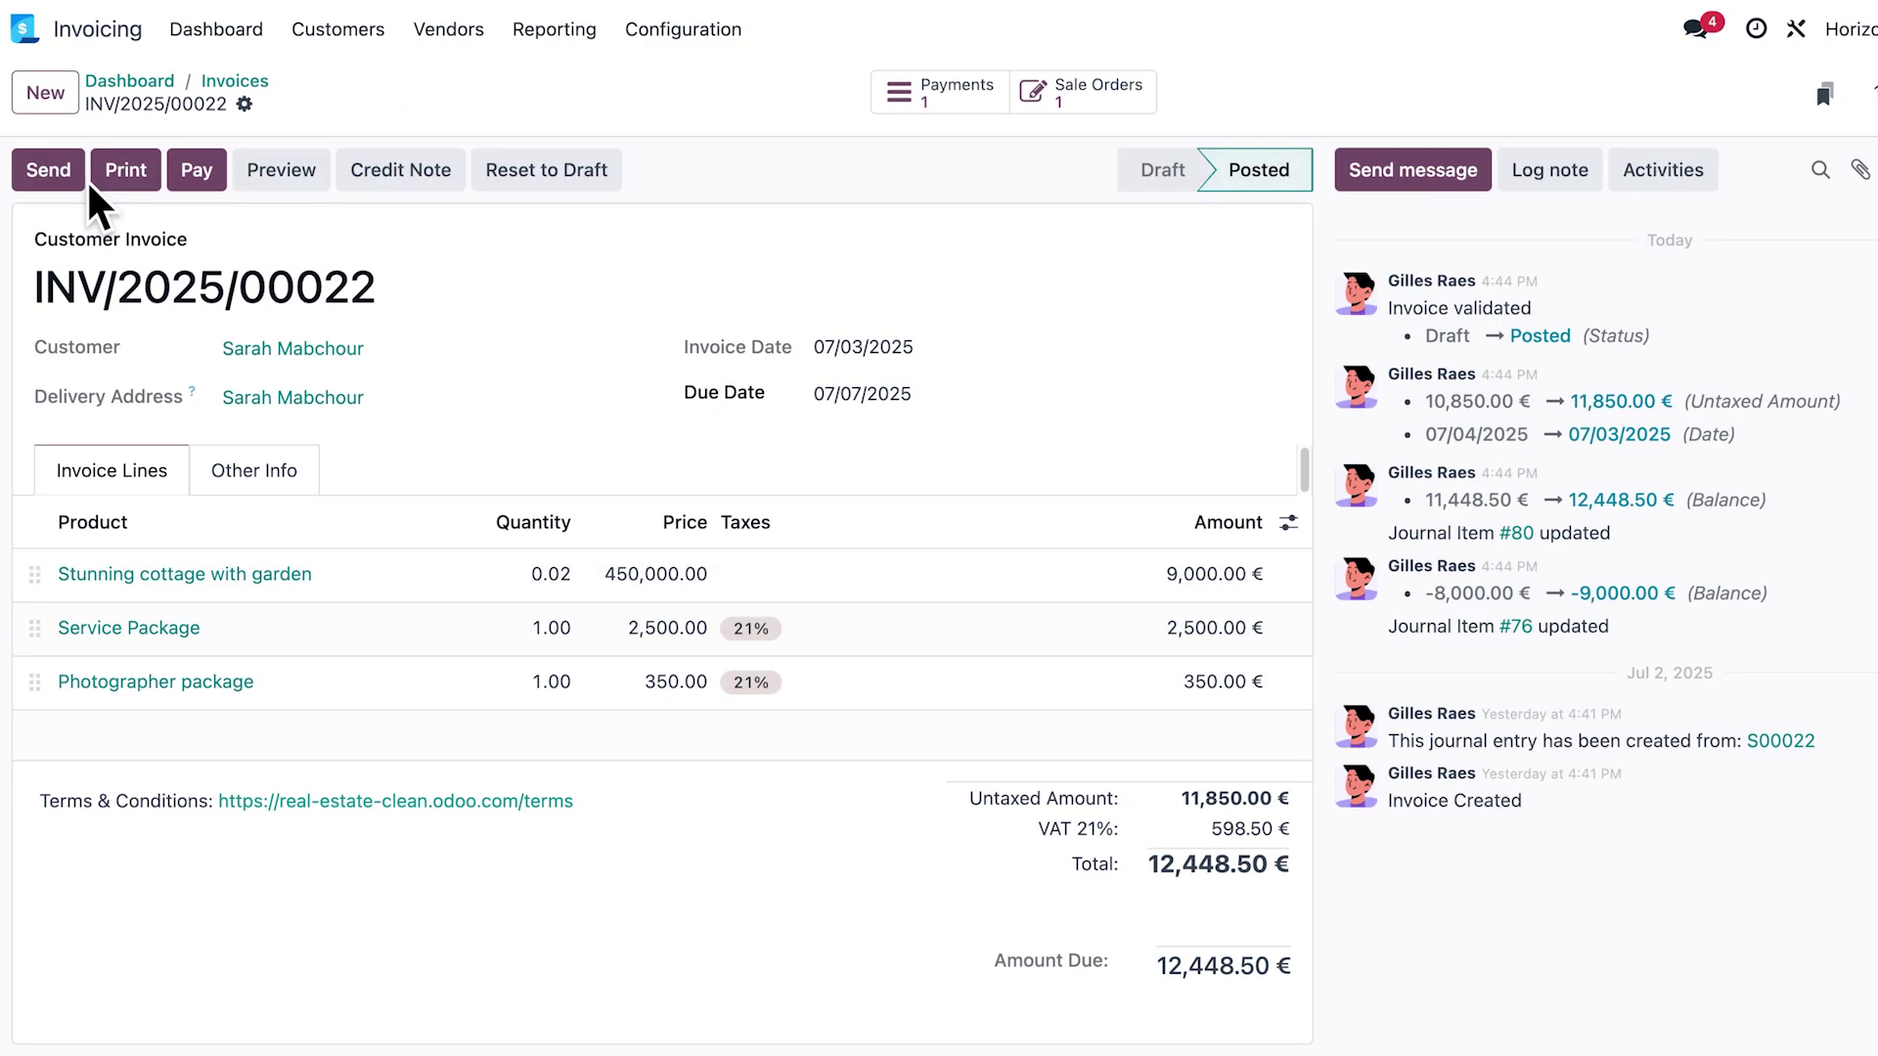
click(78, 181)
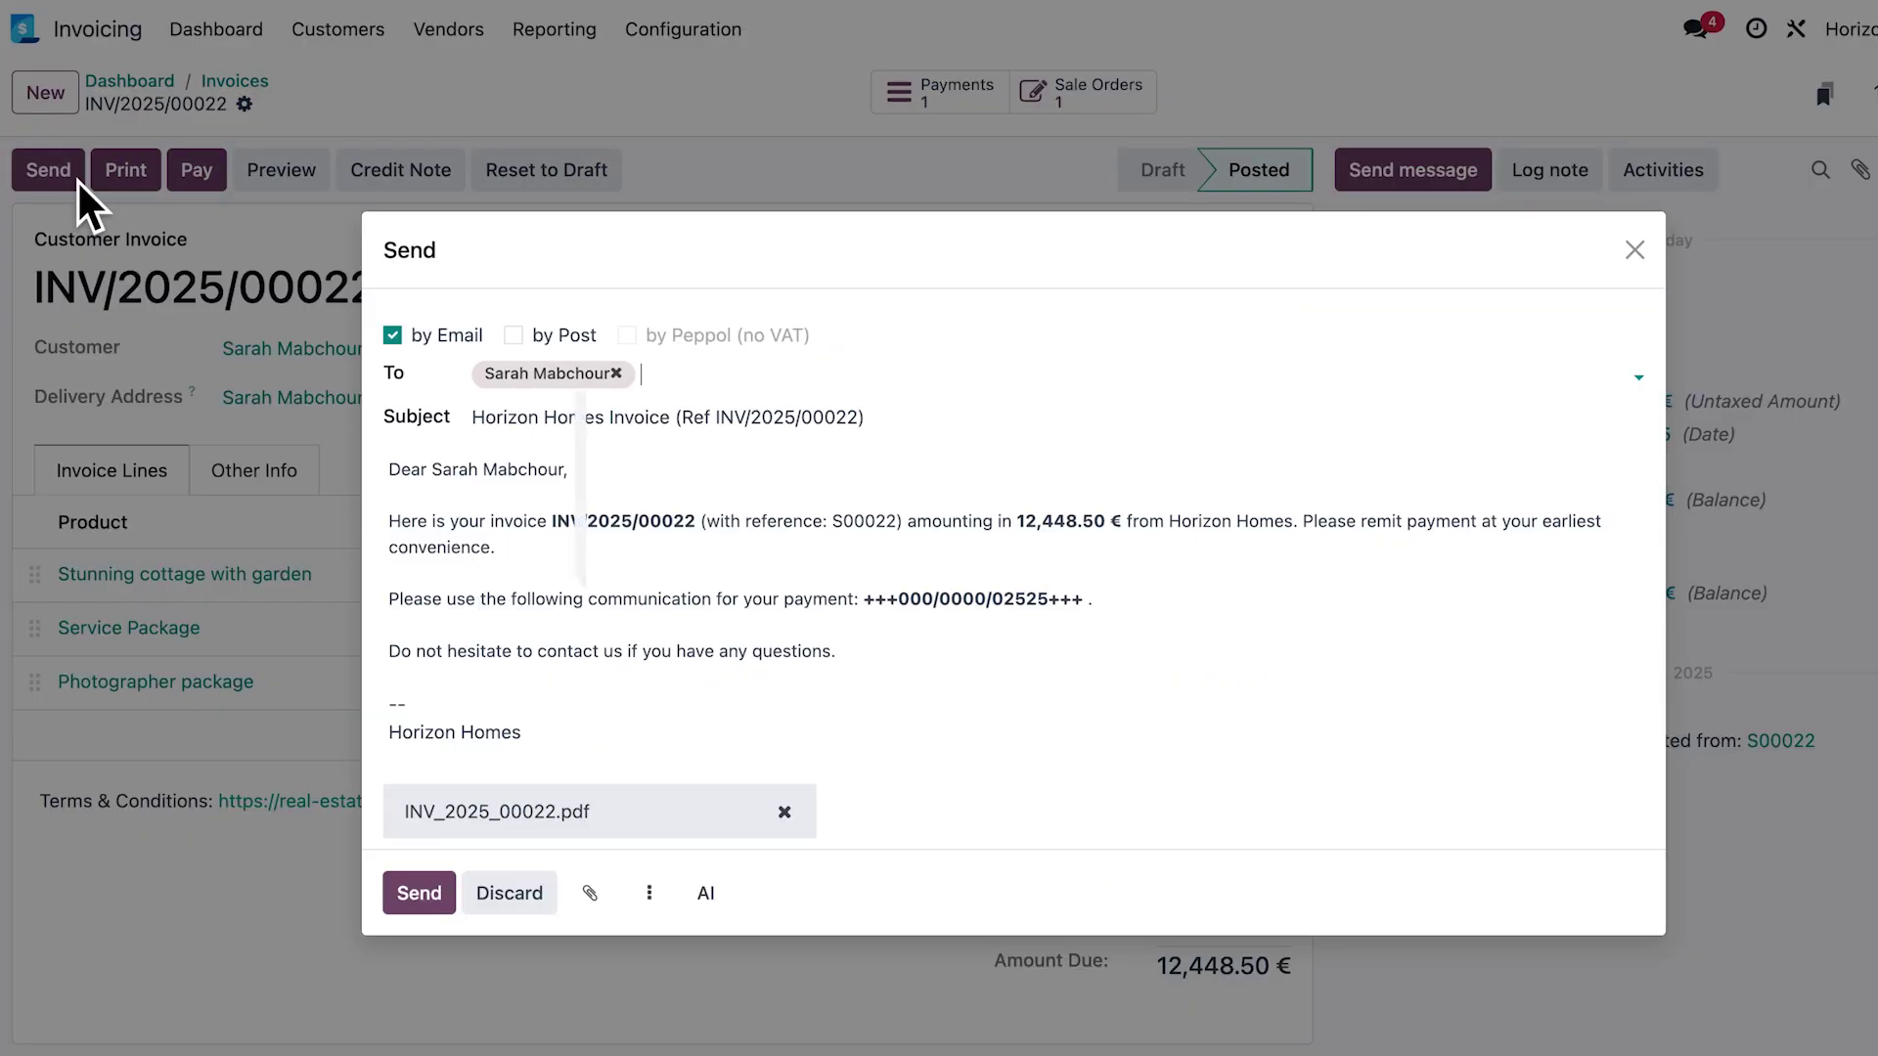
click(420, 893)
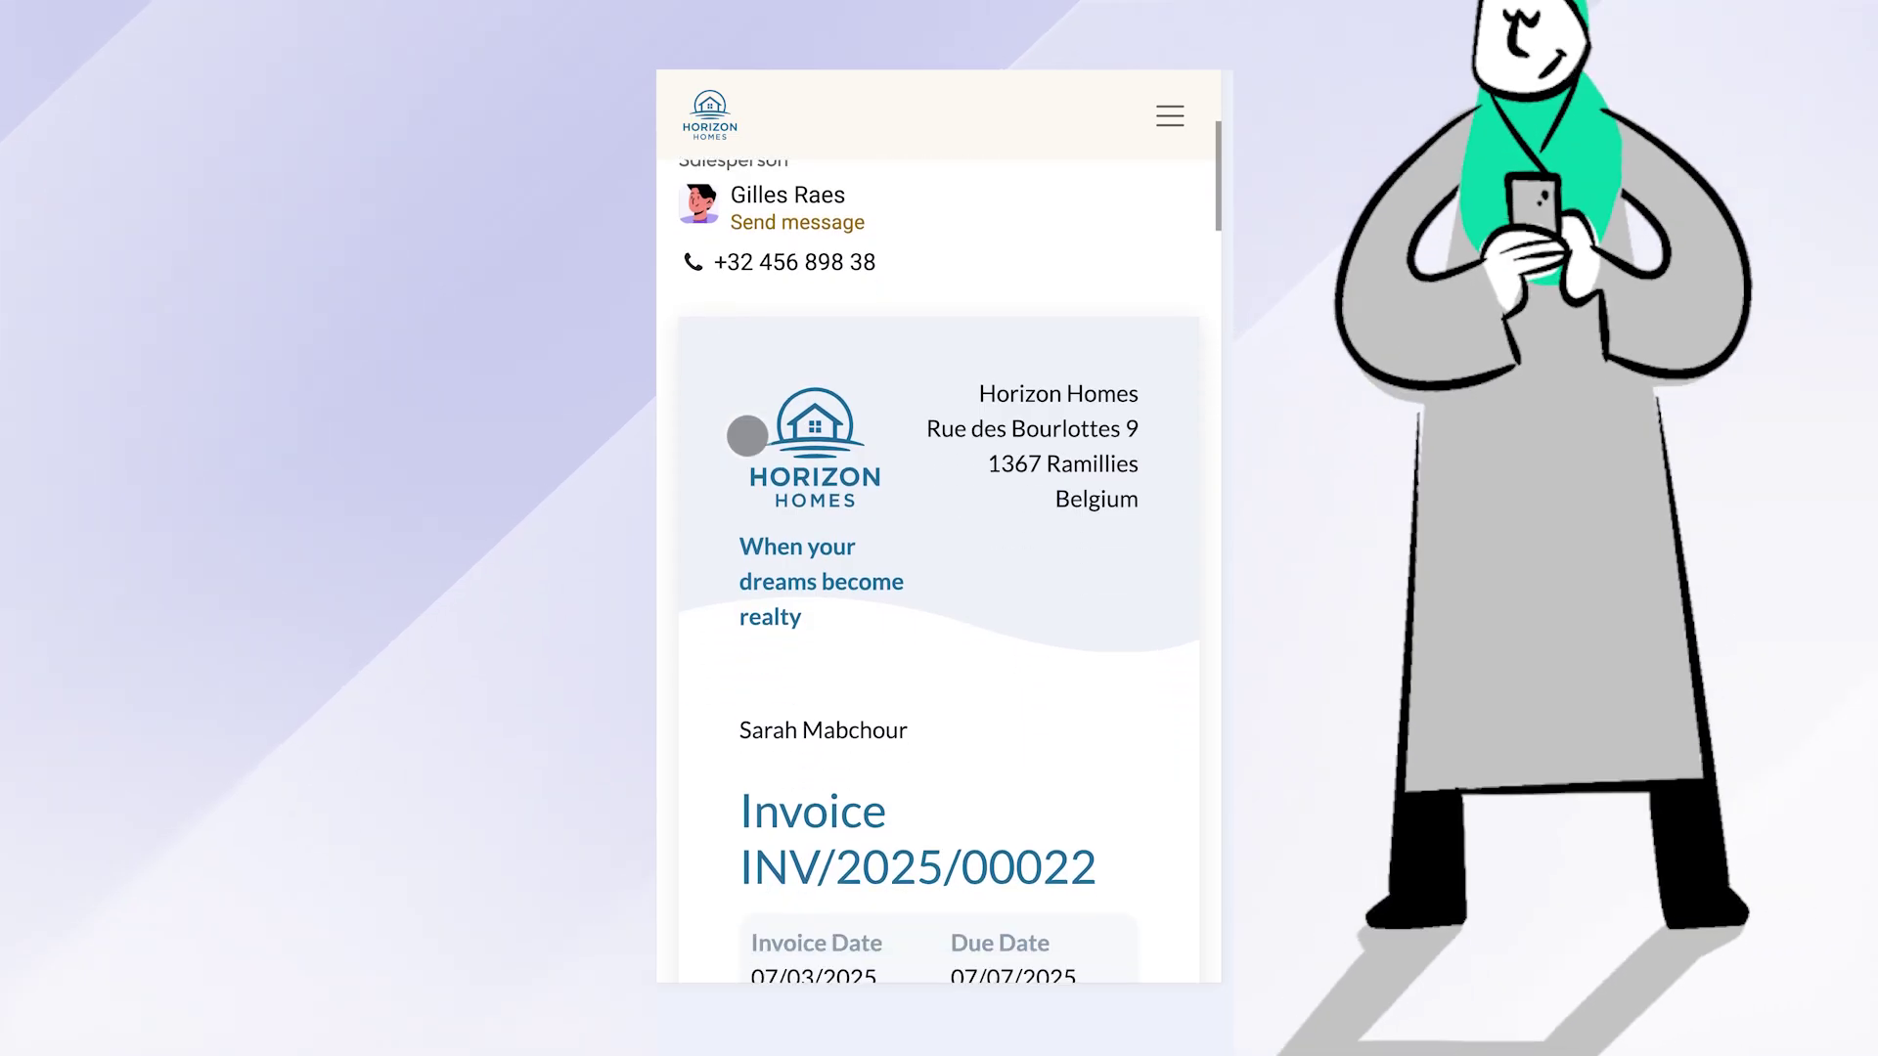